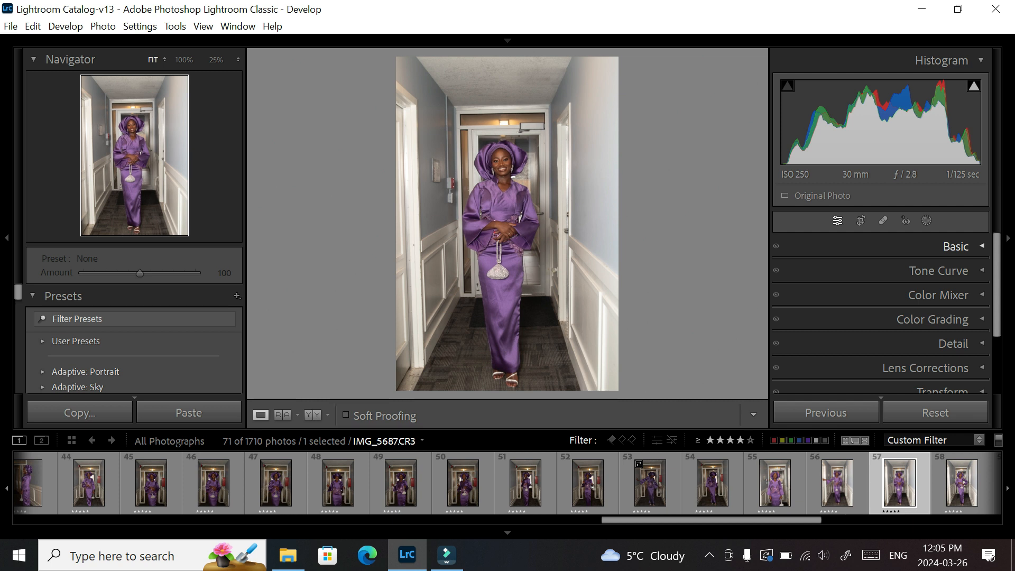
Step: Expand the Basic adjustments and set the photo's profile to Adobe Portrait
click(955, 246)
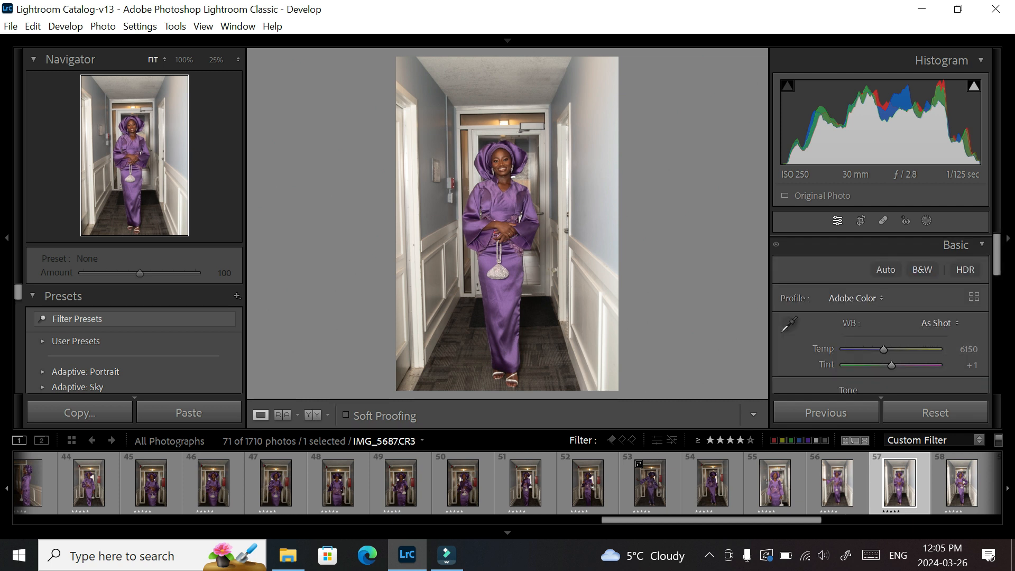
scroll(880, 314, down, 1)
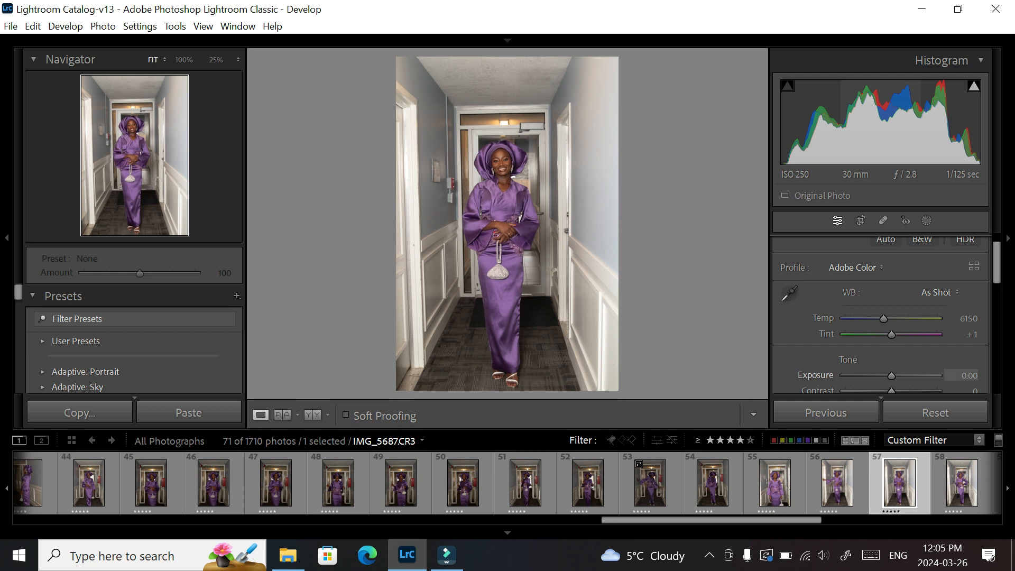
key(F5)
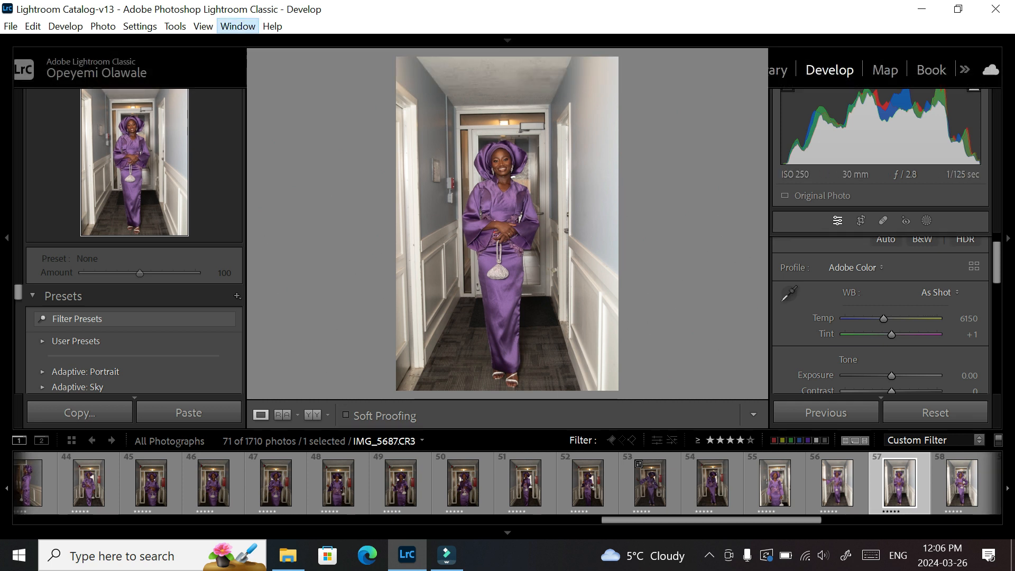
click(238, 26)
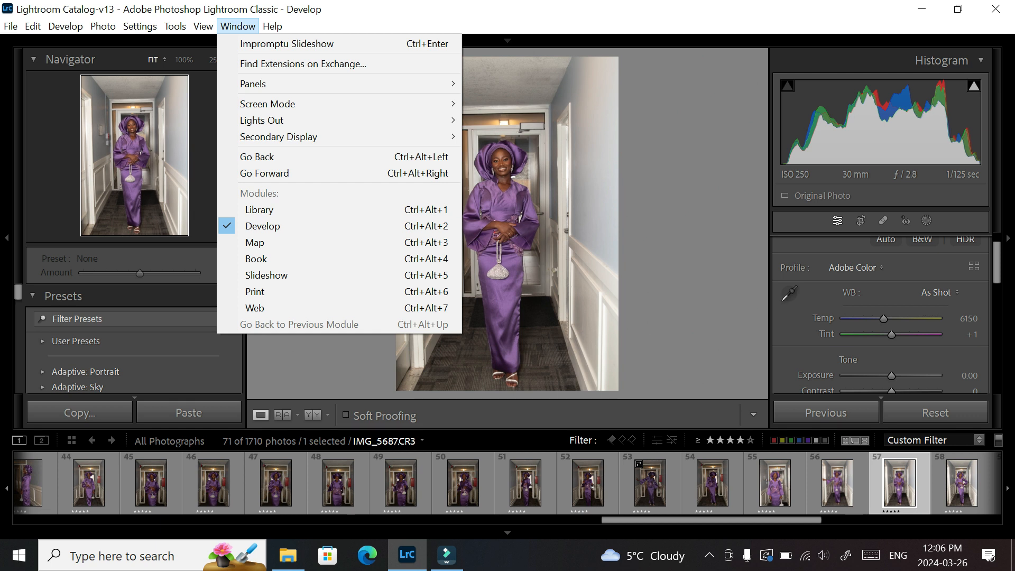
key(Escape)
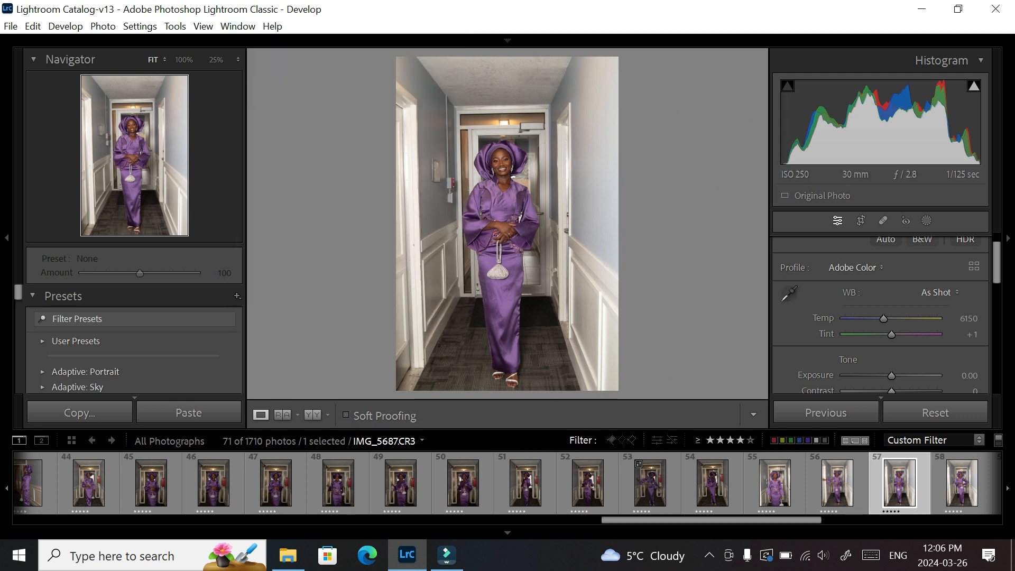
scroll(879, 317, up, 2)
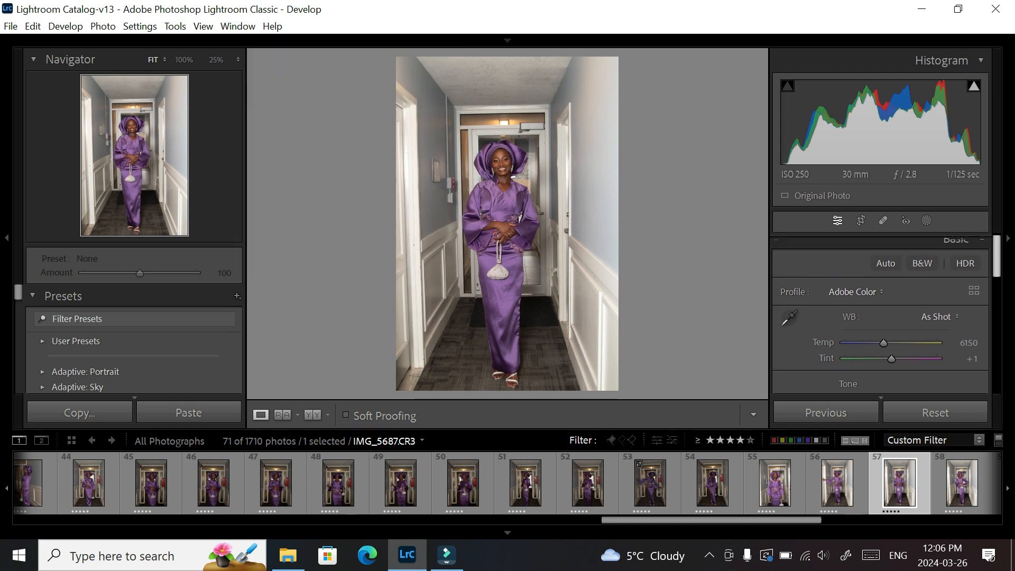
click(855, 299)
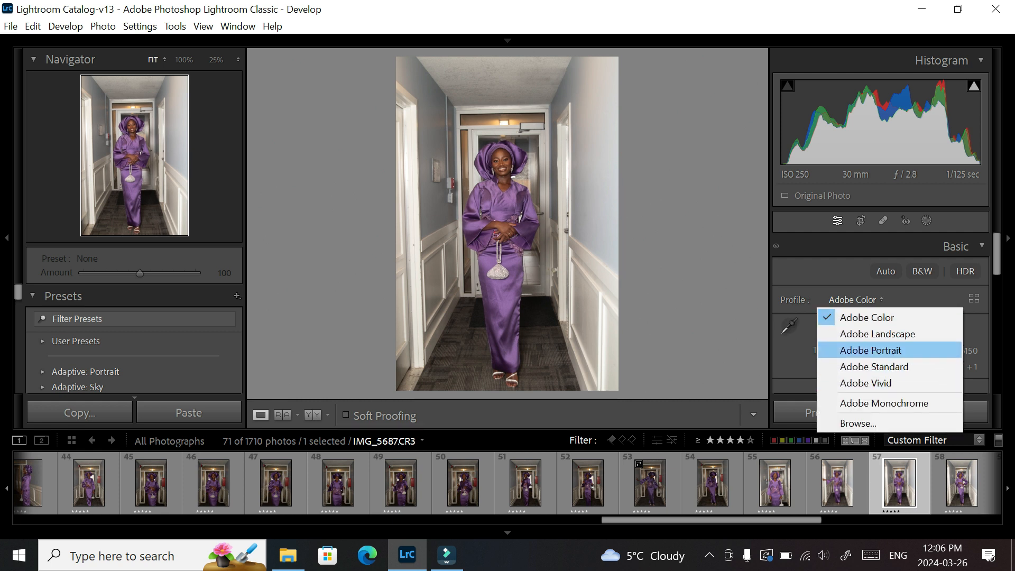
click(871, 350)
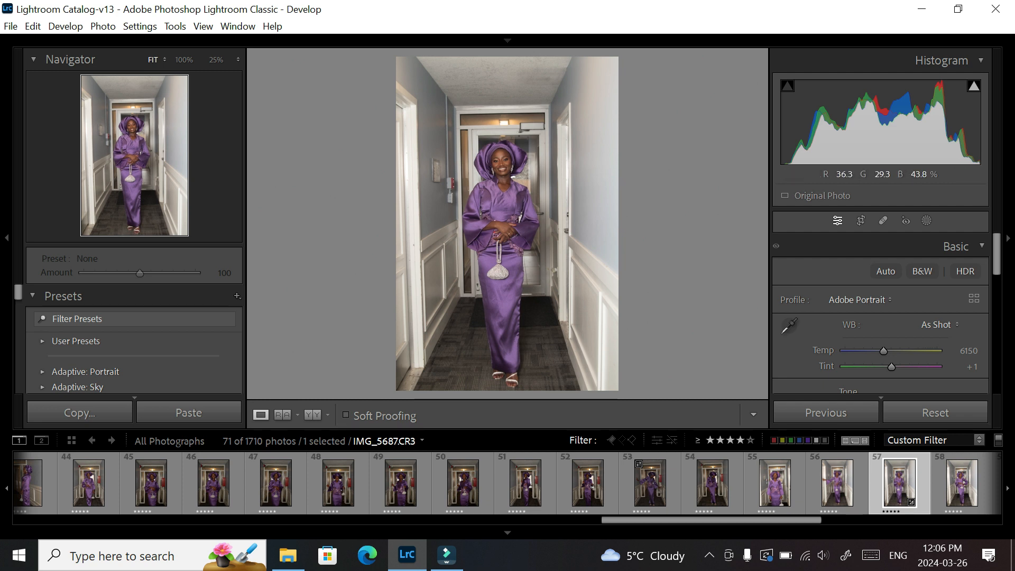
Step: Apply the Auto tone adjustment to the portrait
key(ctrl+equal)
key(ctrl+equal)
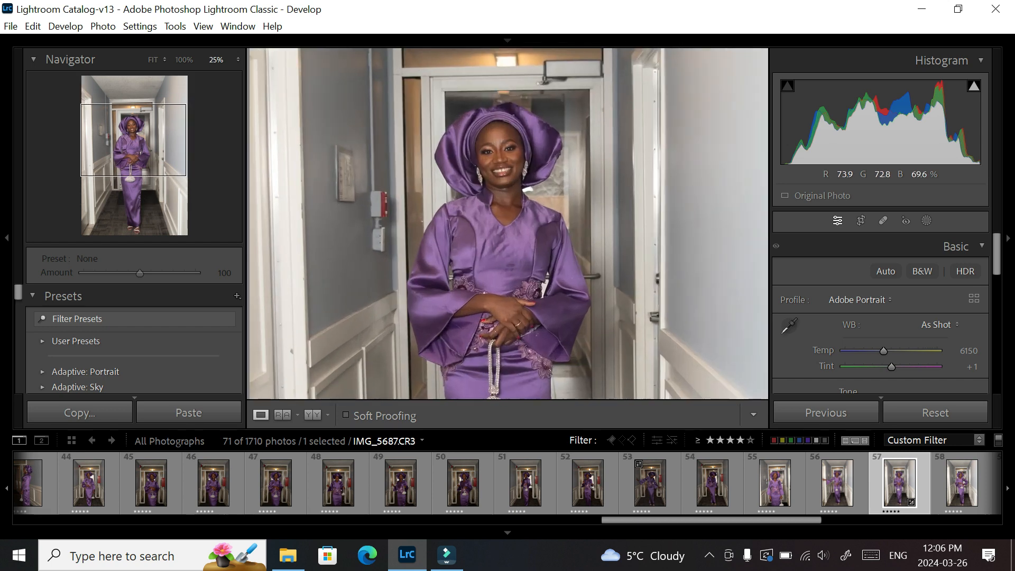
mouse_move(508, 212)
mouse_down()
mouse_move(506, 277)
mouse_move(506, 224)
mouse_up()
drag(507, 317, 513, 369)
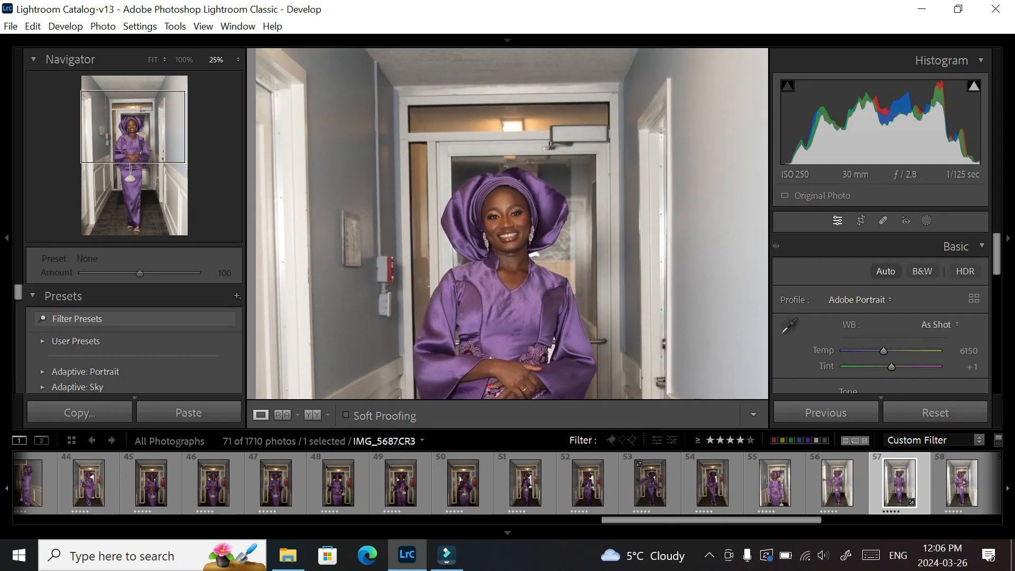
click(885, 271)
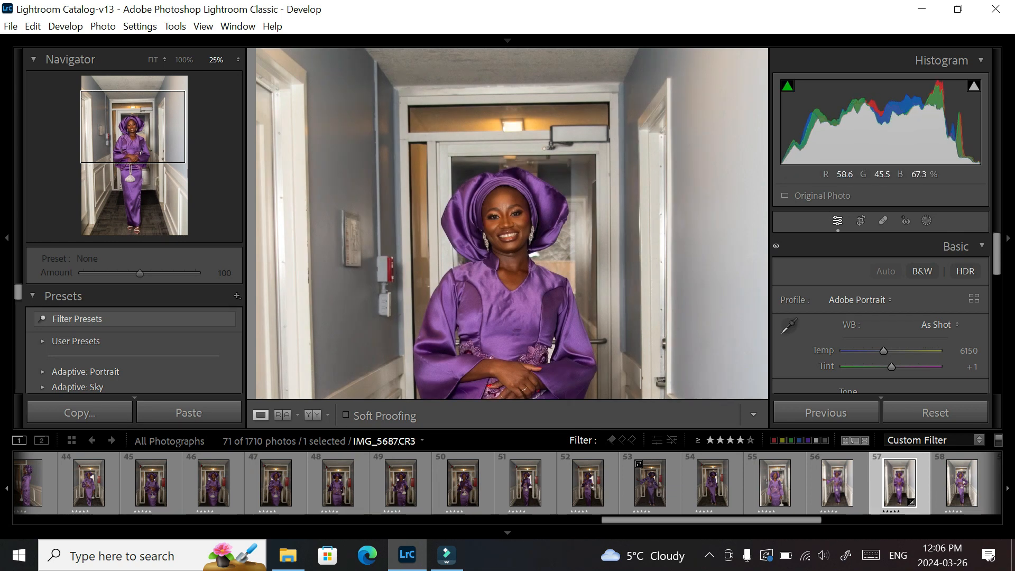
Step: Examine the auto-adjusted portrait up close from face to feet, and as a whole
drag(507, 306, 508, 140)
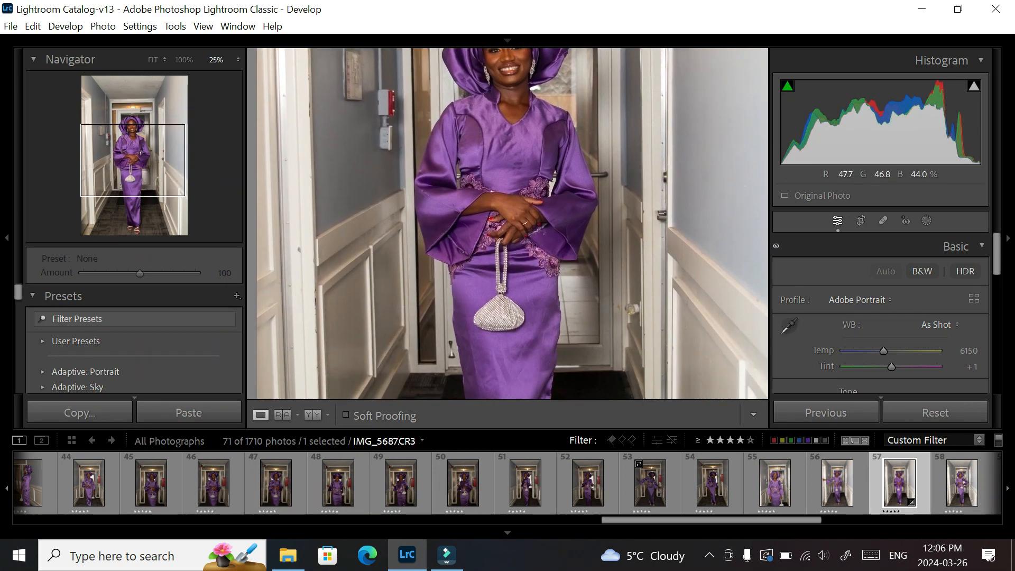
drag(508, 174, 513, 313)
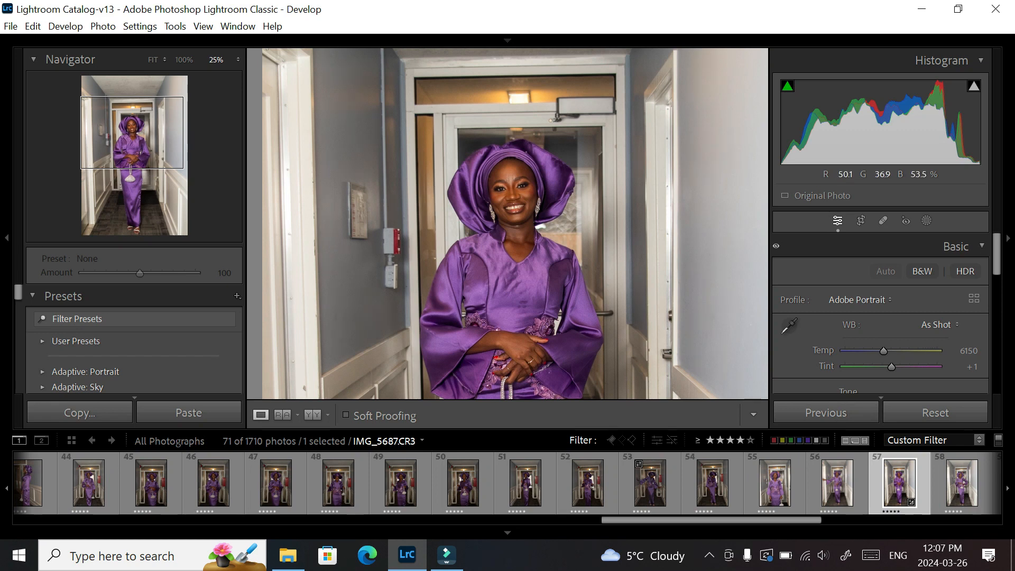
scroll(554, 301, down, 5)
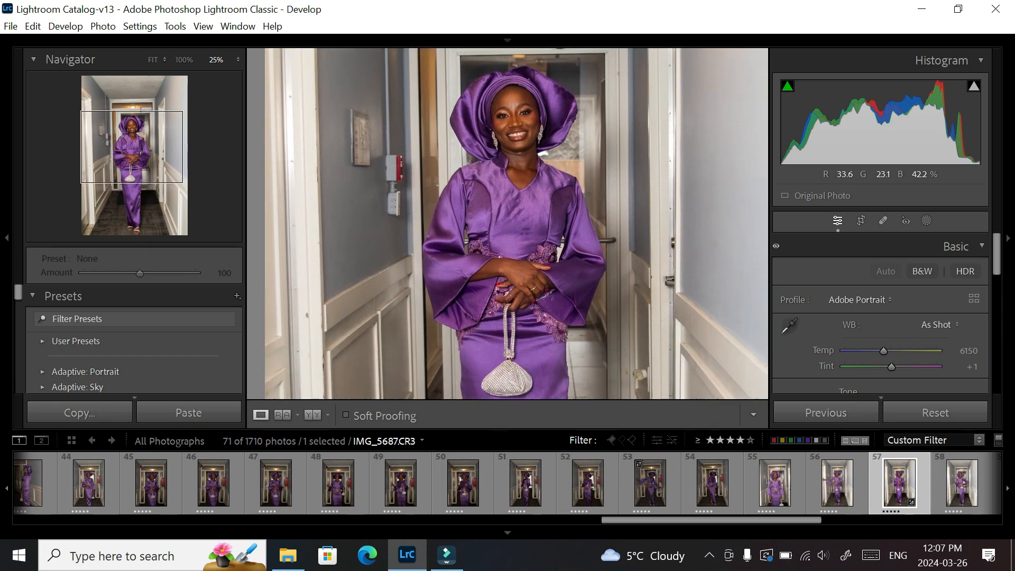
scroll(507, 222, down, 2)
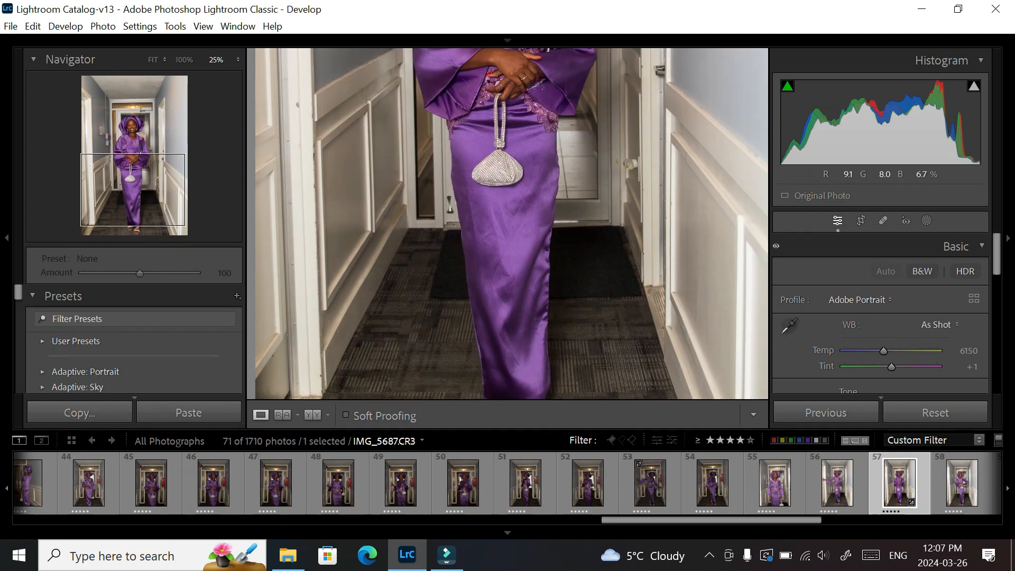
scroll(507, 222, up, 5)
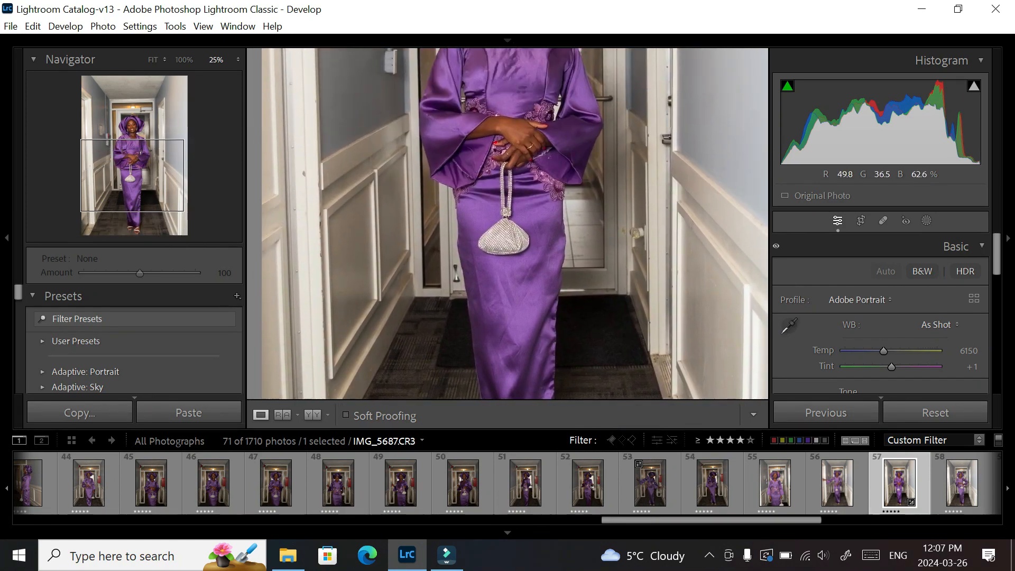
scroll(522, 224, up, 1)
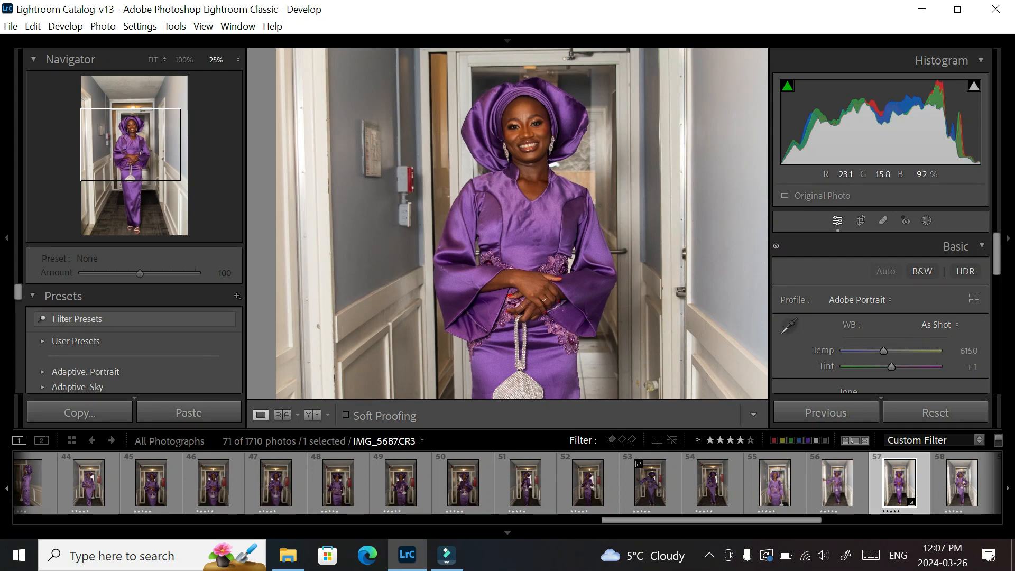
key(ctrl+minus)
scroll(507, 223, down, 2)
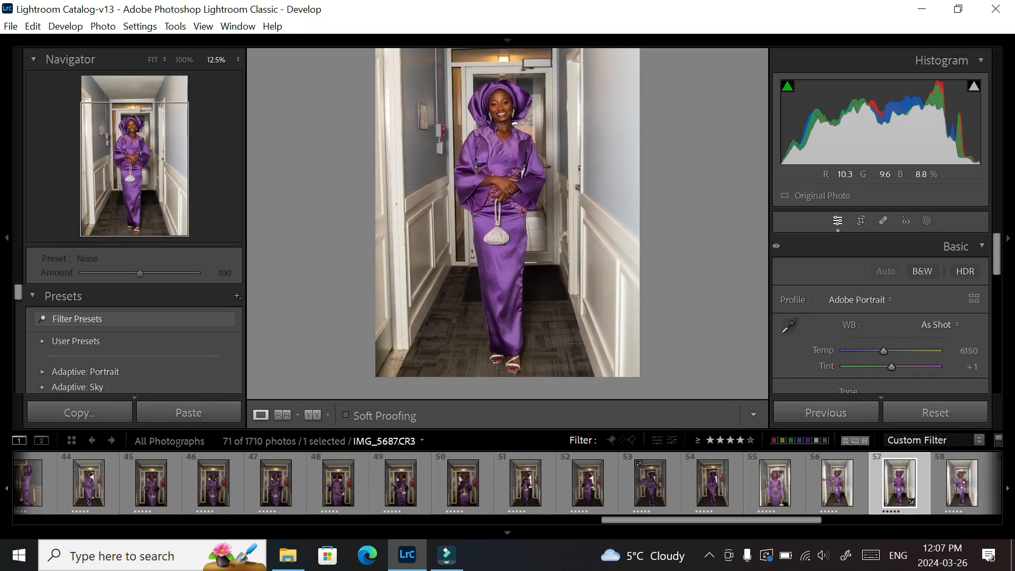
key(ctrl+minus)
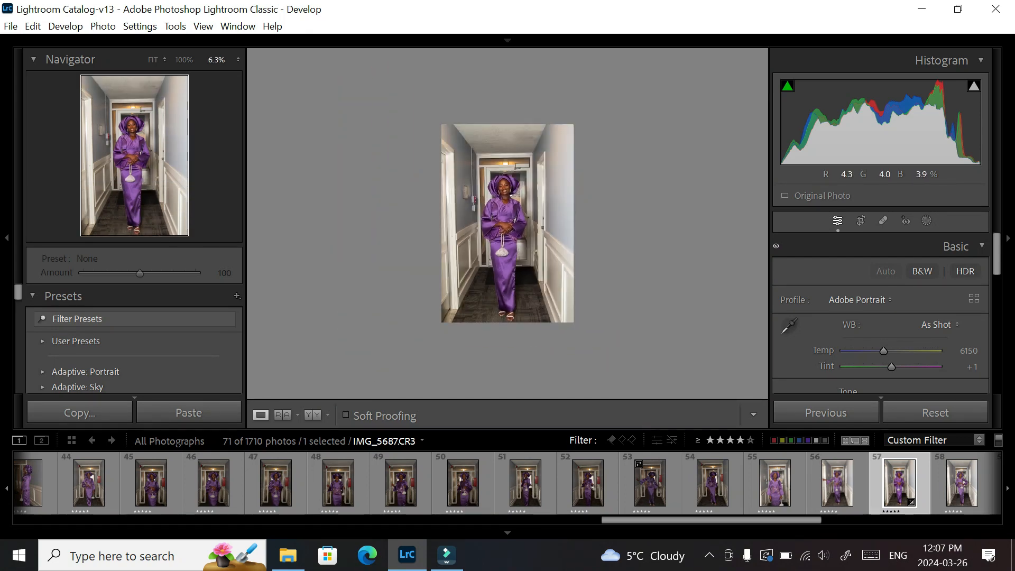
key(ctrl+equal)
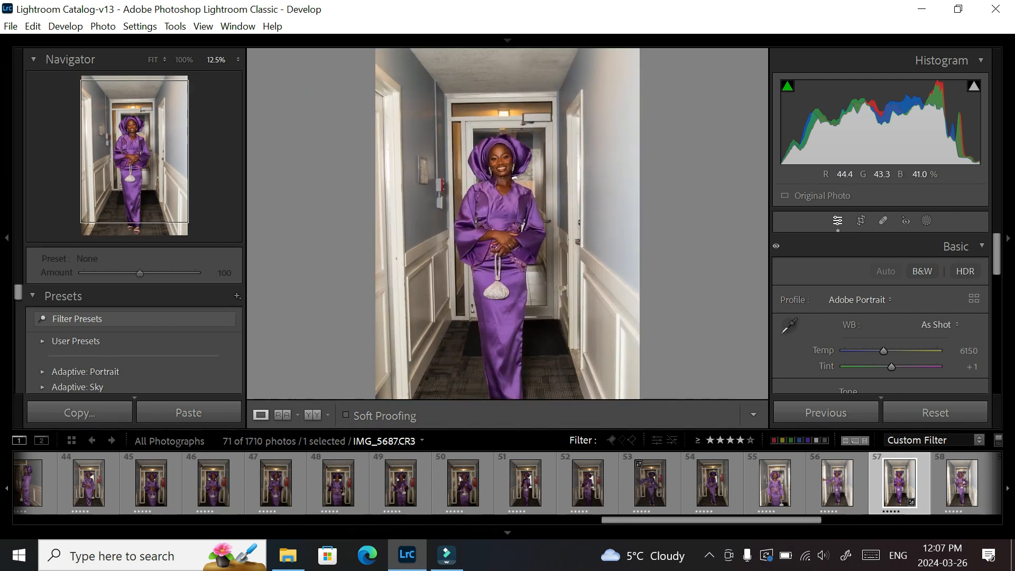
scroll(507, 224, down, 3)
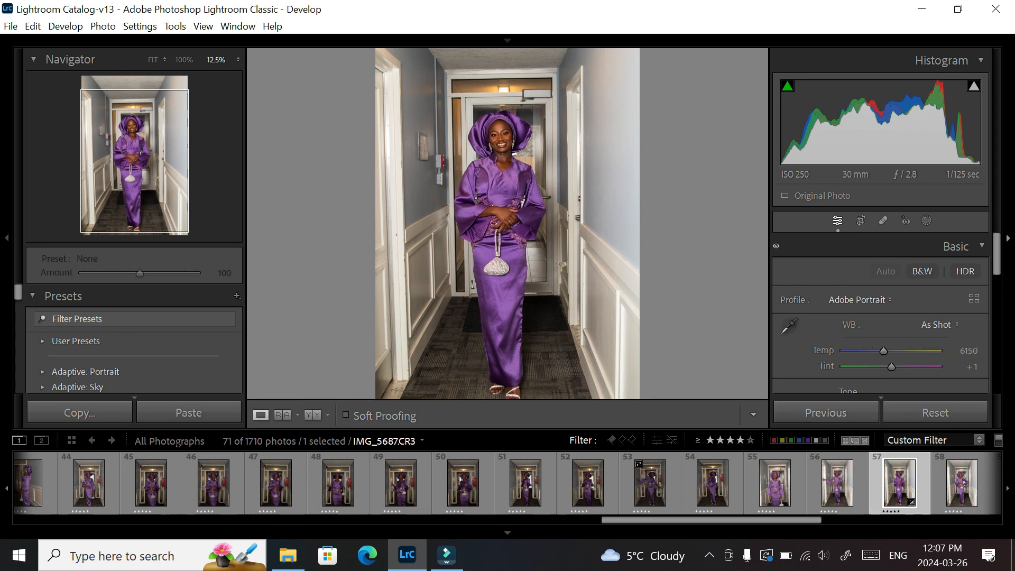
Step: Review the white balance and automatically set tone values, from Exposure down to Blacks
scroll(880, 312, down, 2)
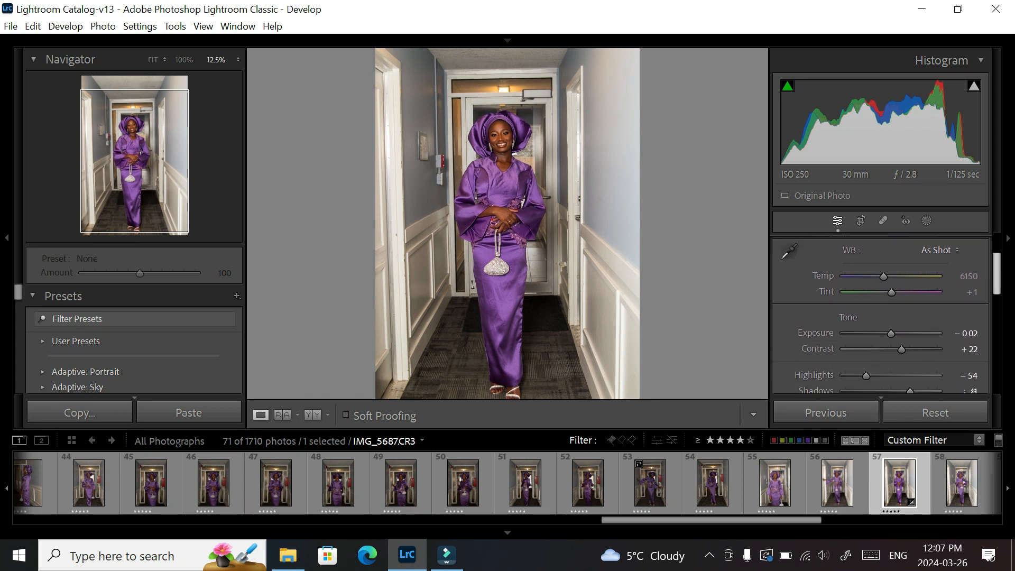
scroll(888, 317, up, 1)
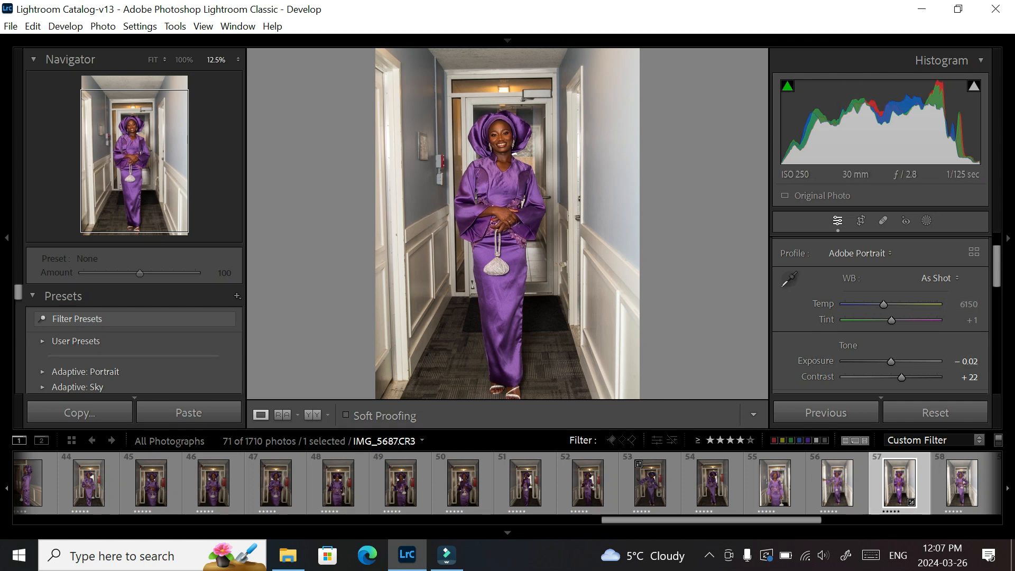
scroll(886, 315, down, 1)
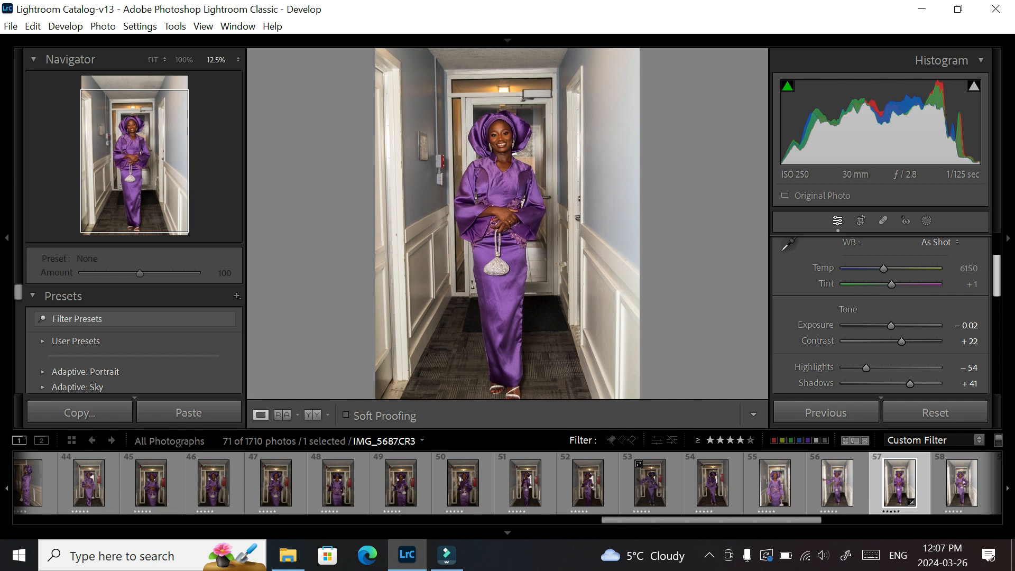
scroll(880, 317, up, 1)
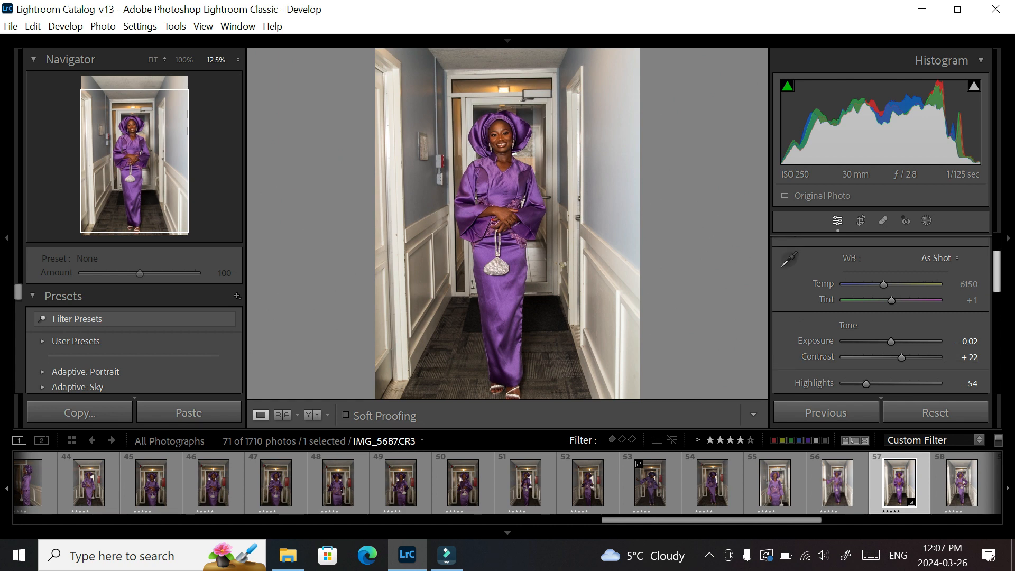
scroll(880, 317, up, 3)
scroll(880, 317, down, 4)
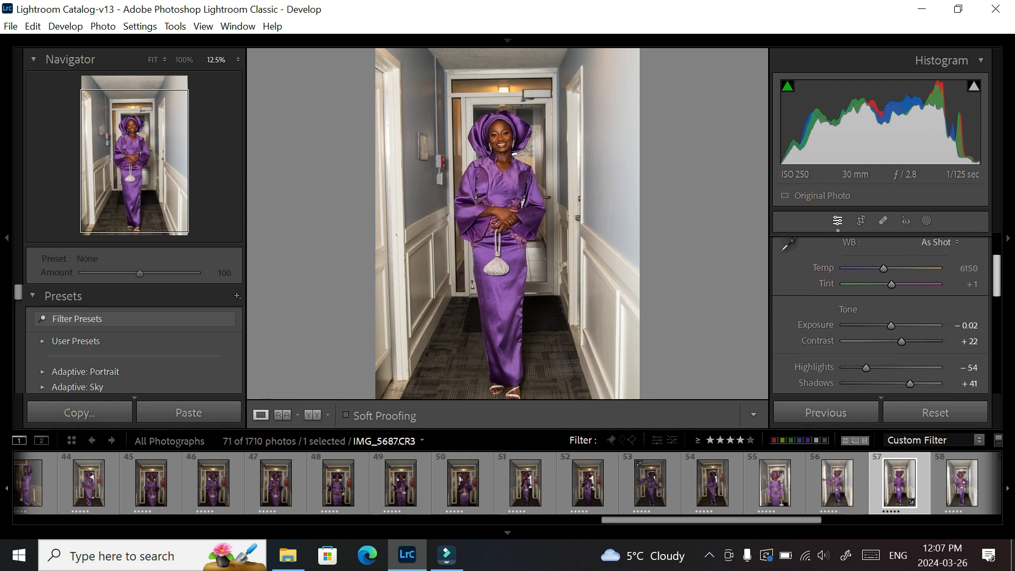
scroll(880, 317, up, 4)
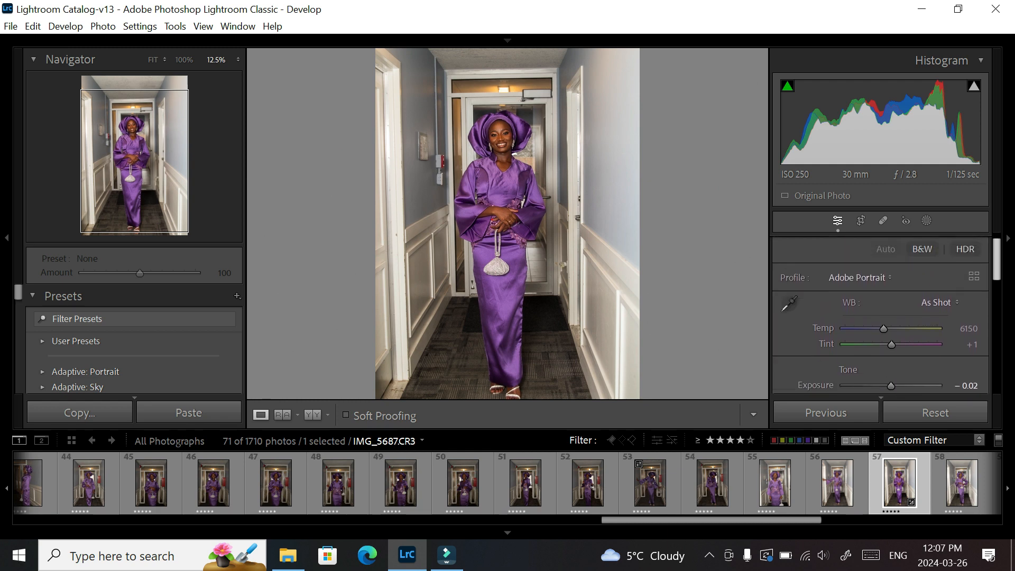
scroll(880, 317, up, 2)
scroll(879, 317, down, 8)
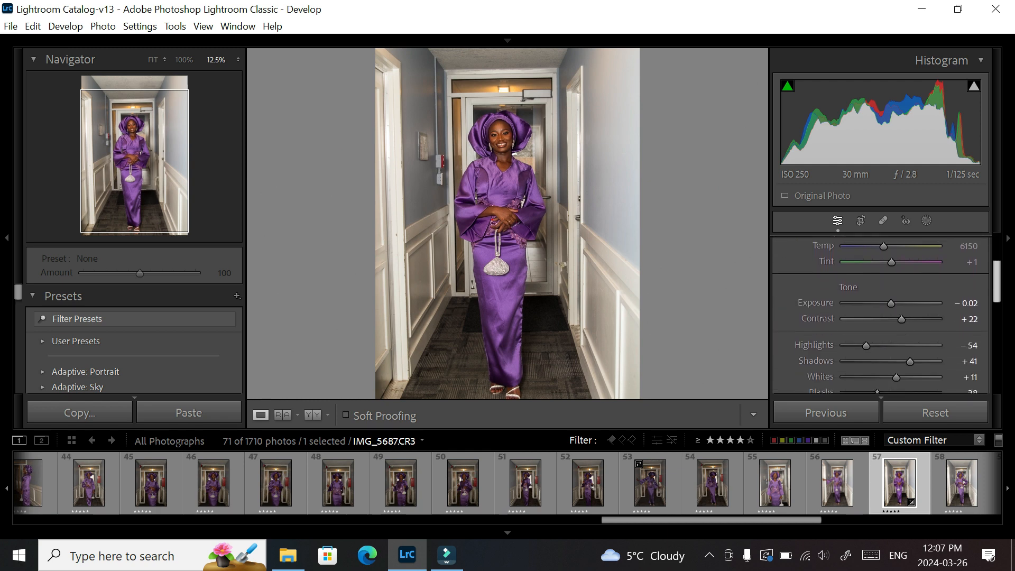
scroll(880, 317, up, 1)
scroll(880, 317, down, 1)
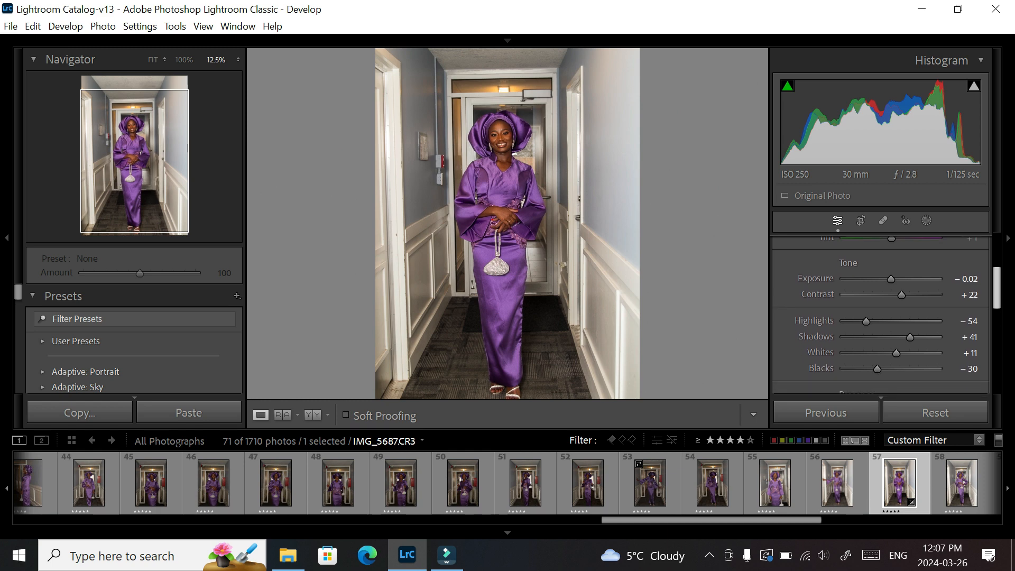
scroll(879, 317, up, 1)
scroll(879, 317, down, 2)
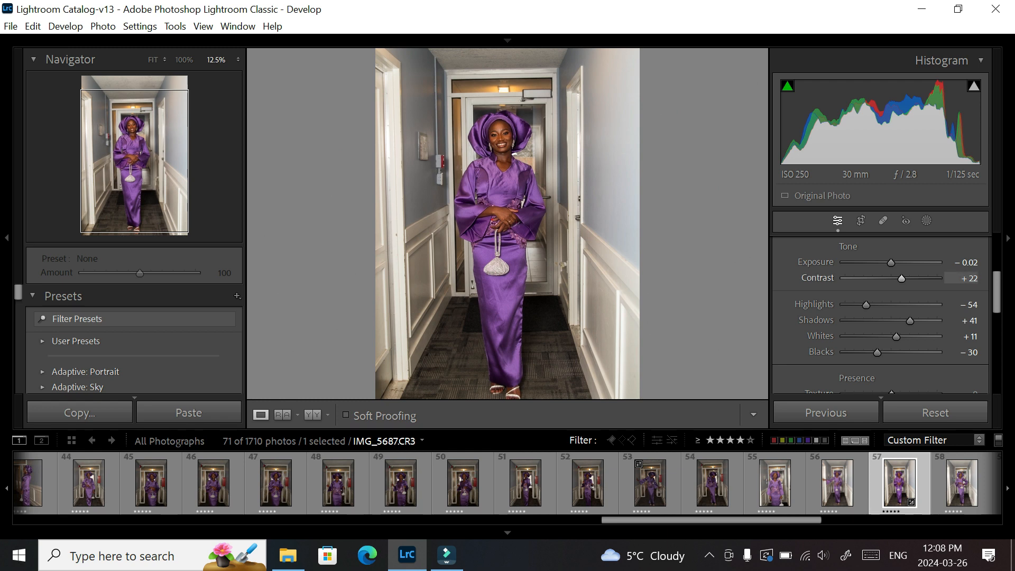
Step: Fine-tune the photo's tone by setting Contrast to +15 and Shadows to +49
drag(901, 278, 897, 278)
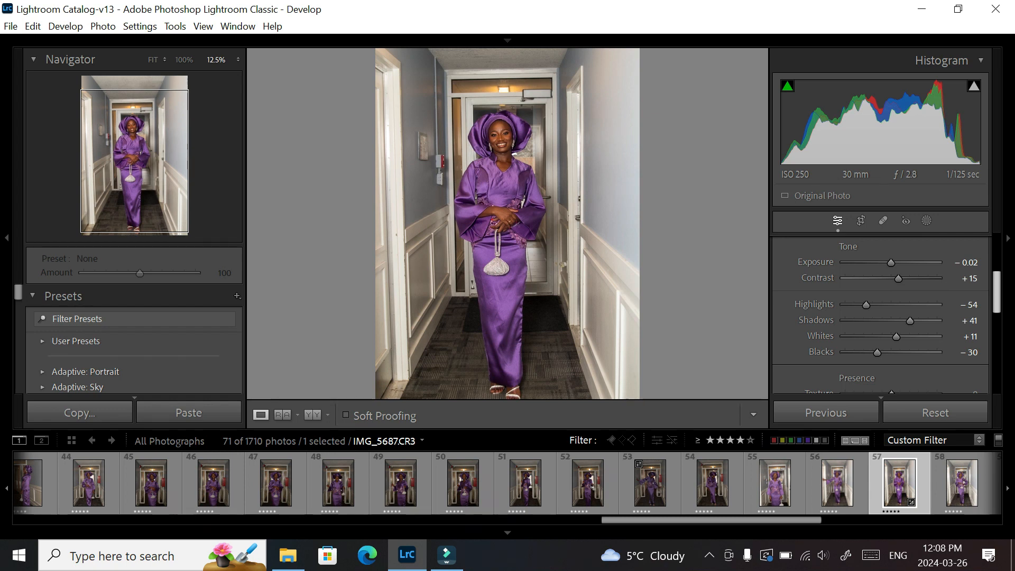
scroll(880, 314, down, 2)
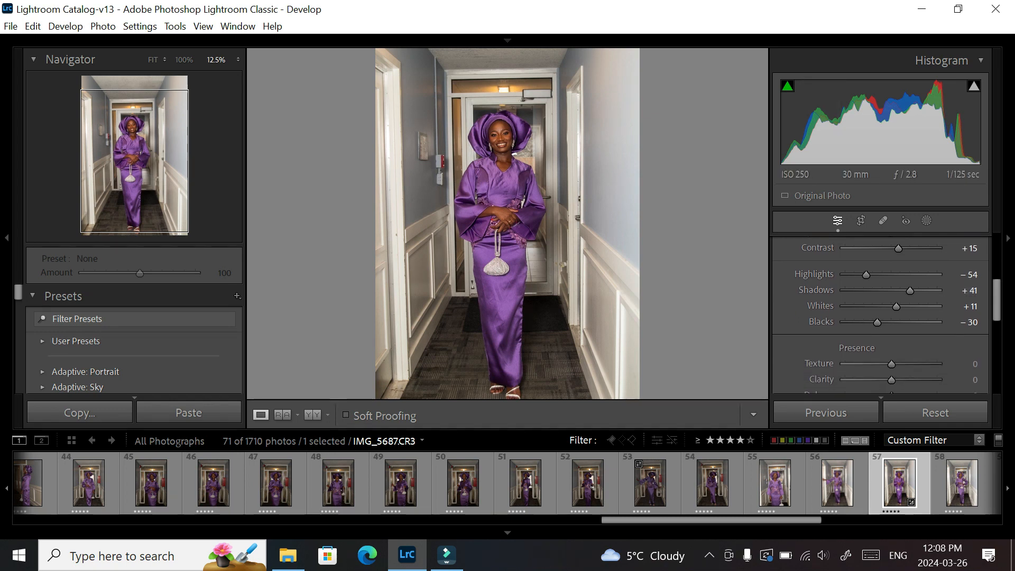
drag(865, 275, 867, 275)
drag(847, 275, 865, 274)
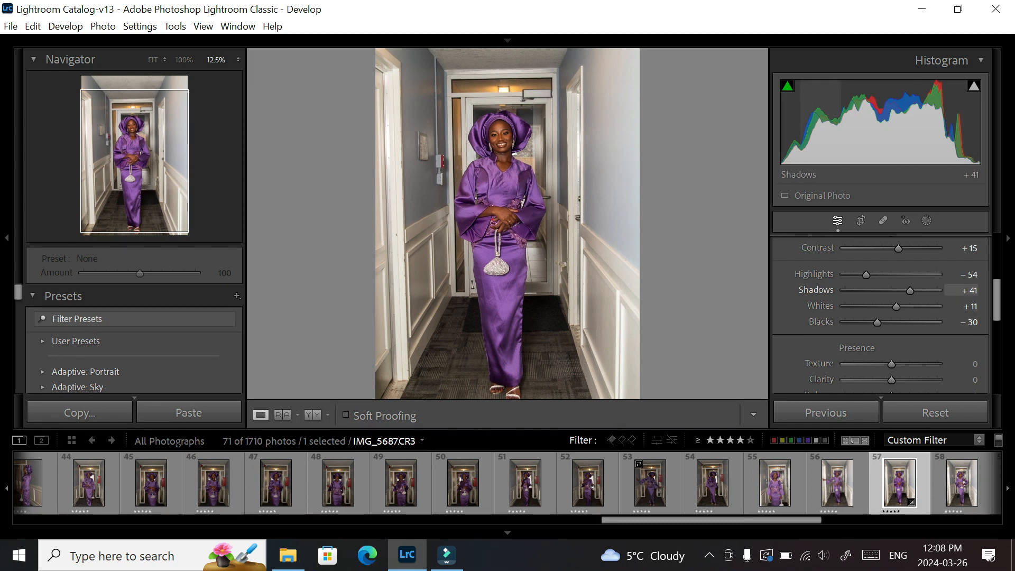
mouse_move(909, 290)
mouse_down()
mouse_move(937, 290)
mouse_move(911, 290)
mouse_up()
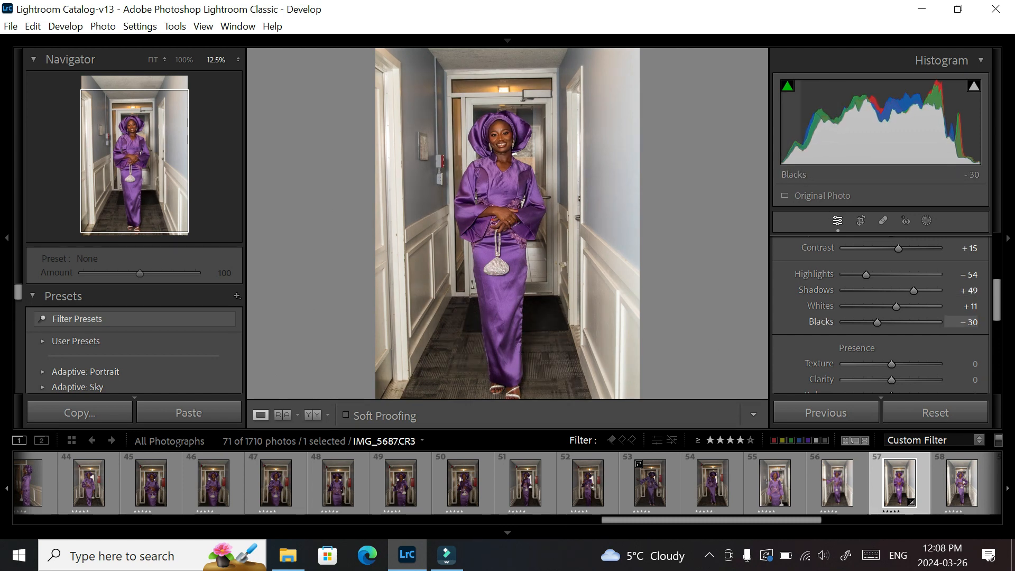
drag(896, 306, 896, 306)
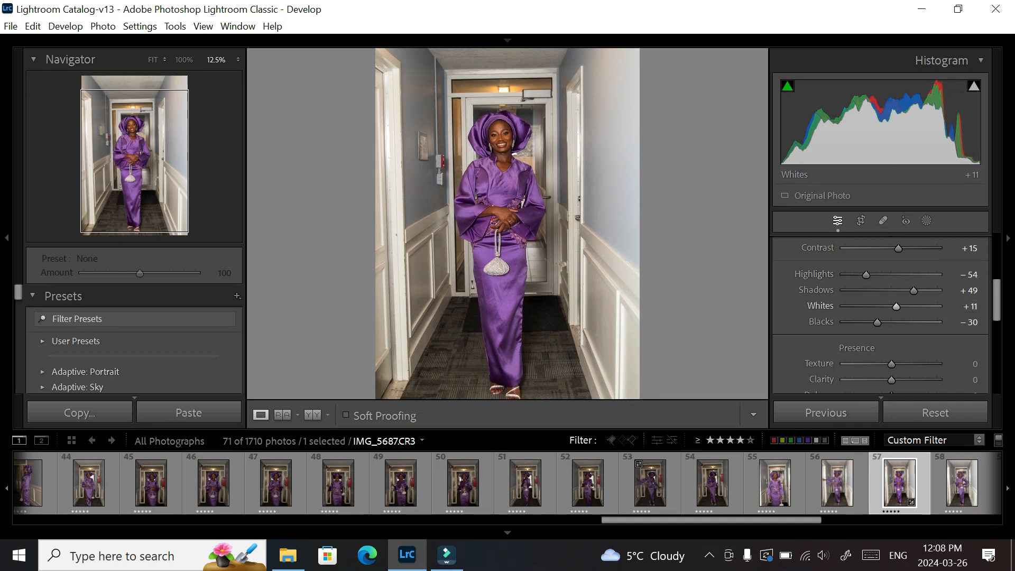
Step: Test Whites at -100 while inspecting the woman's face up close, and settle on Whites at +6
drag(877, 306, 844, 306)
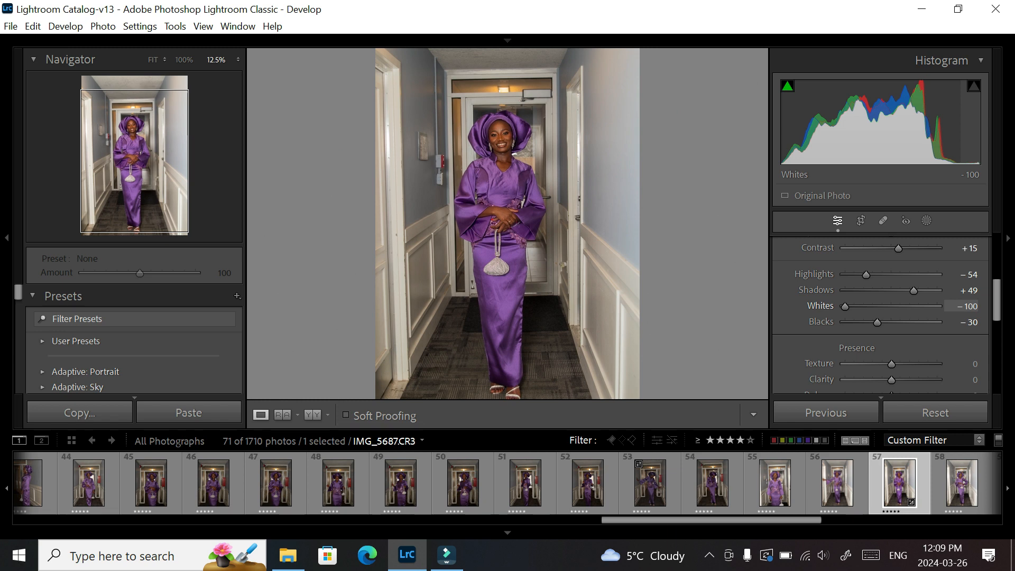
key(ctrl+equal)
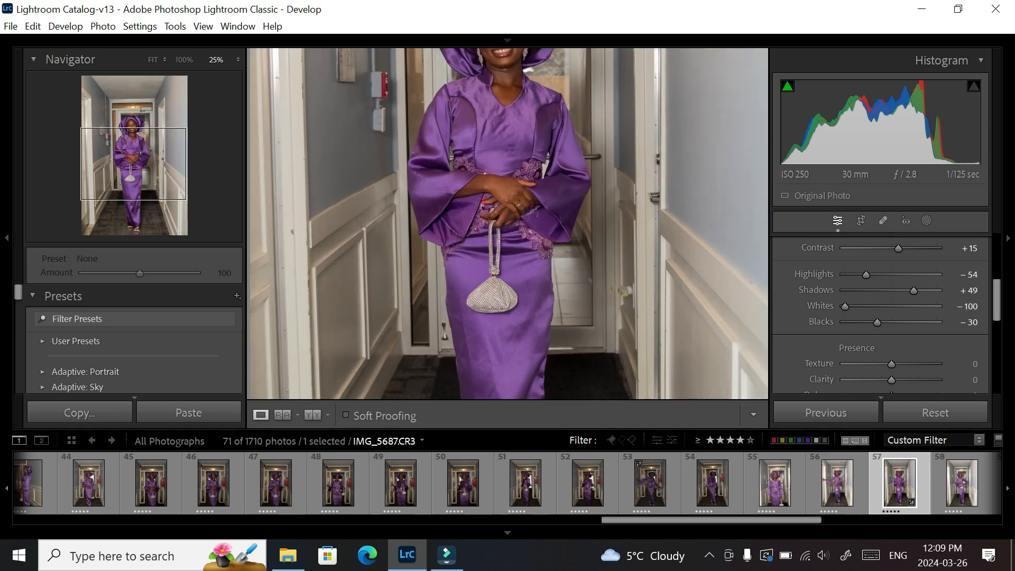
key(ctrl+equal)
drag(507, 153, 510, 339)
key(ctrl+equal)
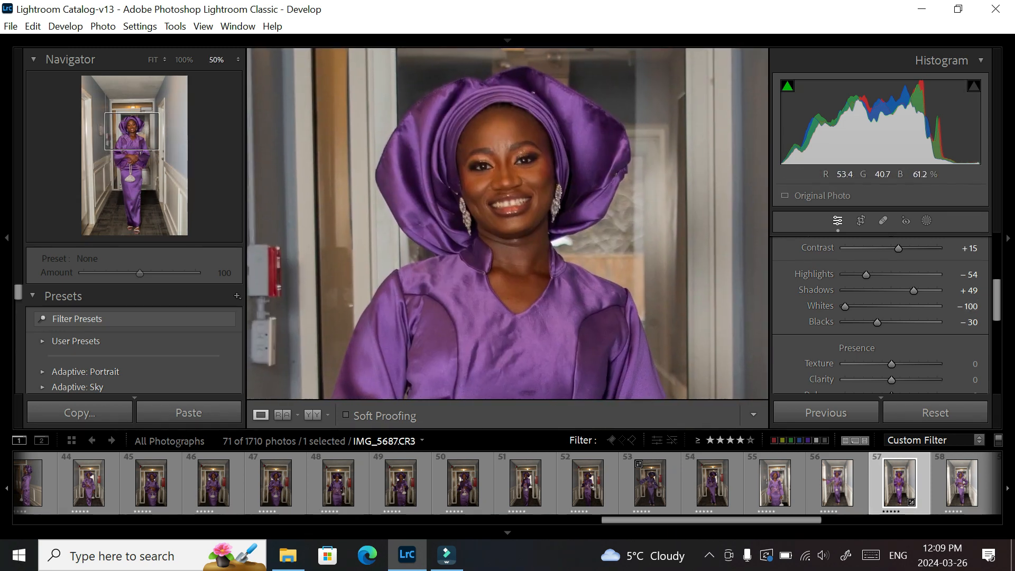
mouse_move(507, 222)
mouse_down()
mouse_move(655, 215)
mouse_move(526, 216)
mouse_up()
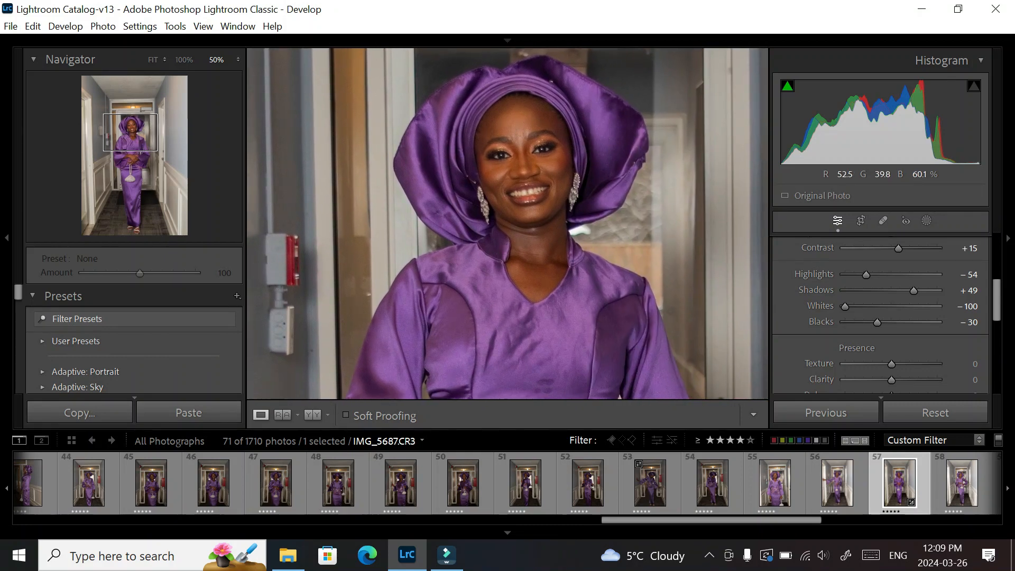
drag(844, 306, 891, 306)
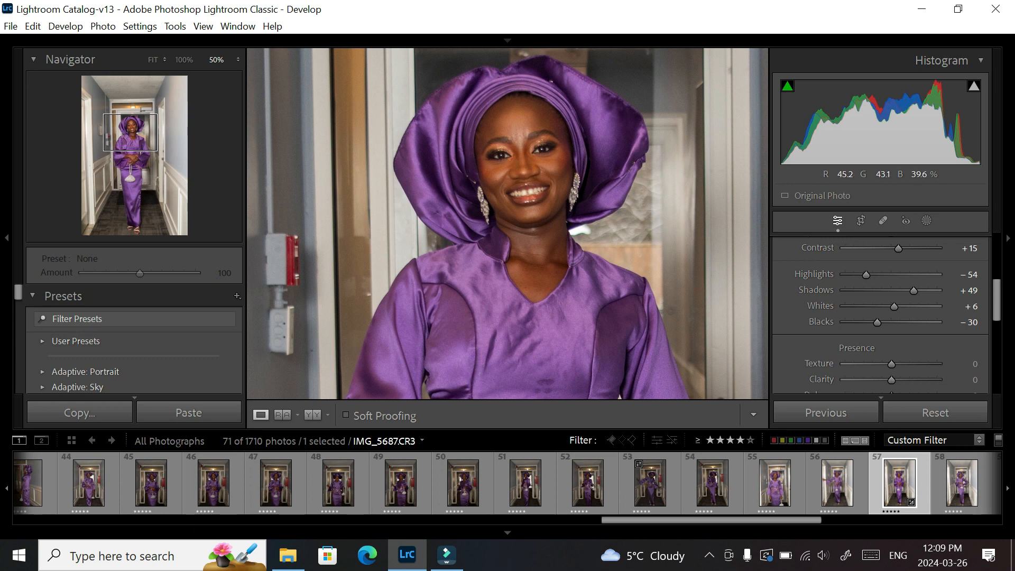
Step: Set the photo's Vibrance to +13
scroll(880, 317, down, 4)
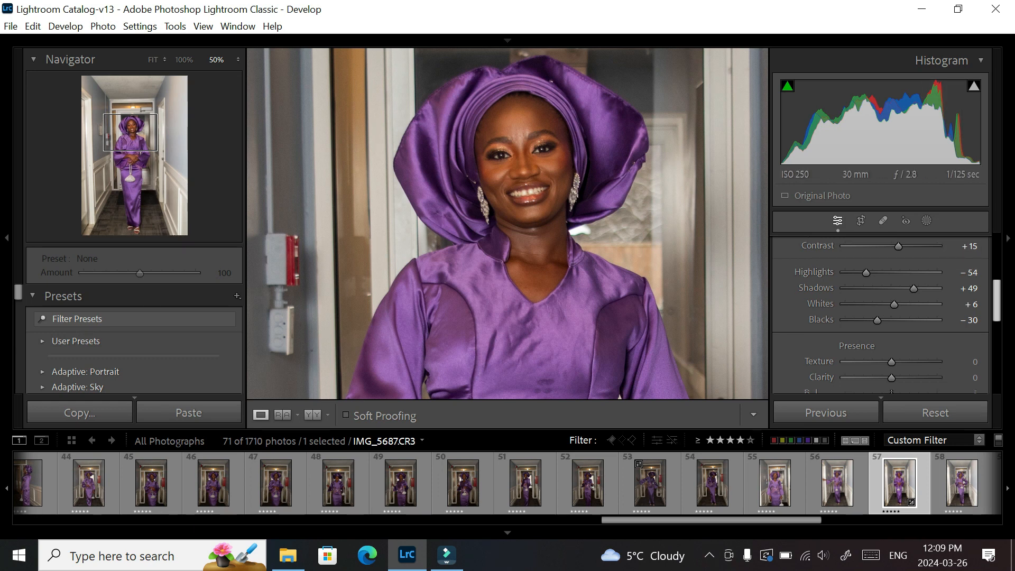
scroll(880, 317, down, 1)
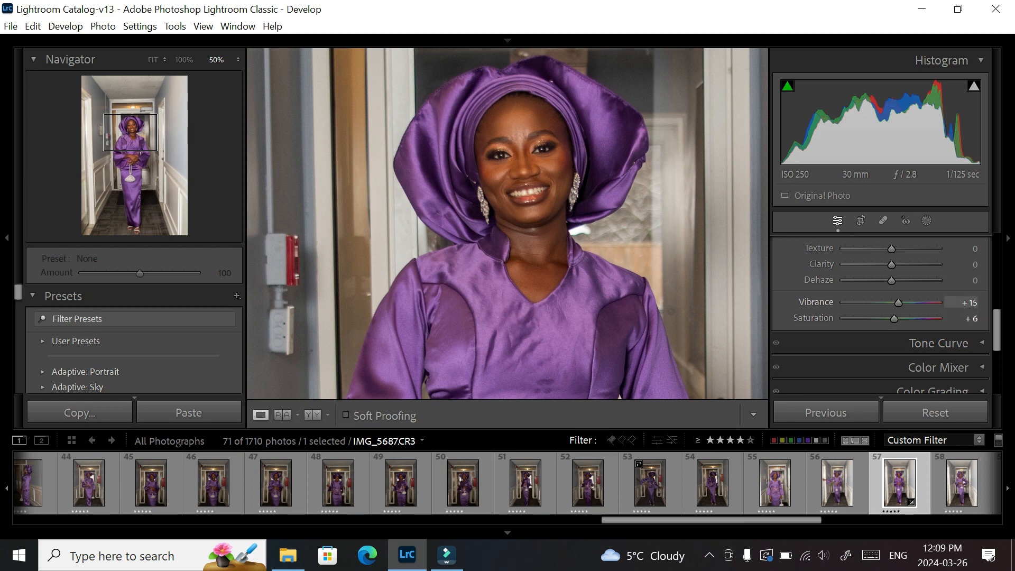
drag(896, 303, 896, 303)
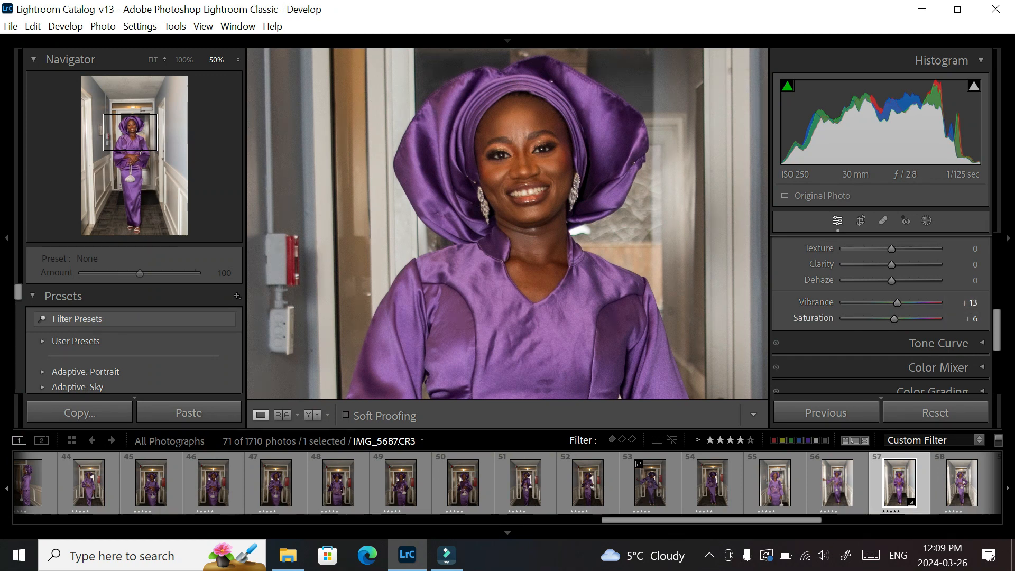
Step: Collapse the Basic settings and look through the remaining adjustment groups from Tone Curve to Effects
scroll(880, 312, up, 5)
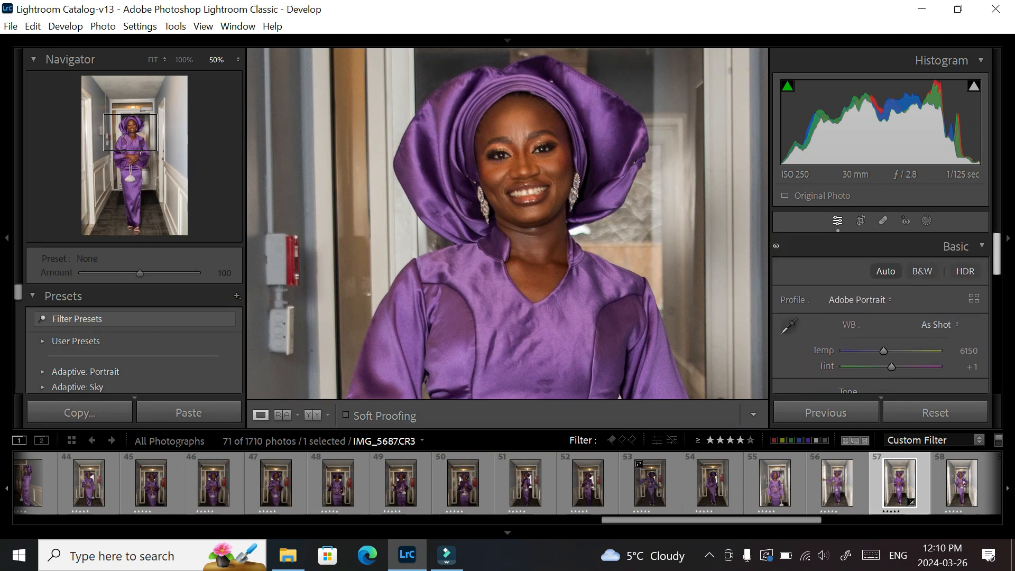
click(957, 246)
scroll(946, 307, down, 2)
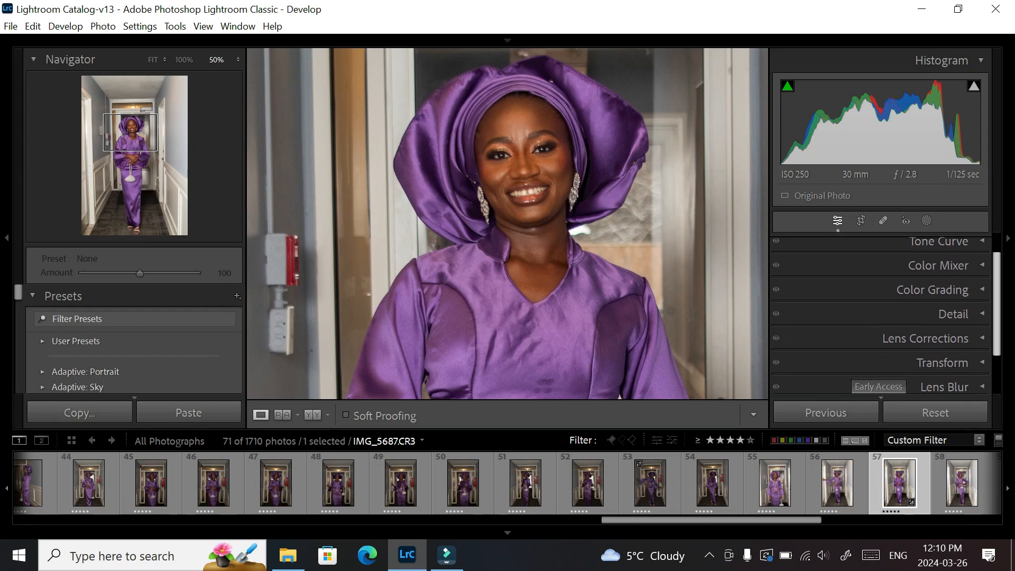
scroll(880, 314, down, 2)
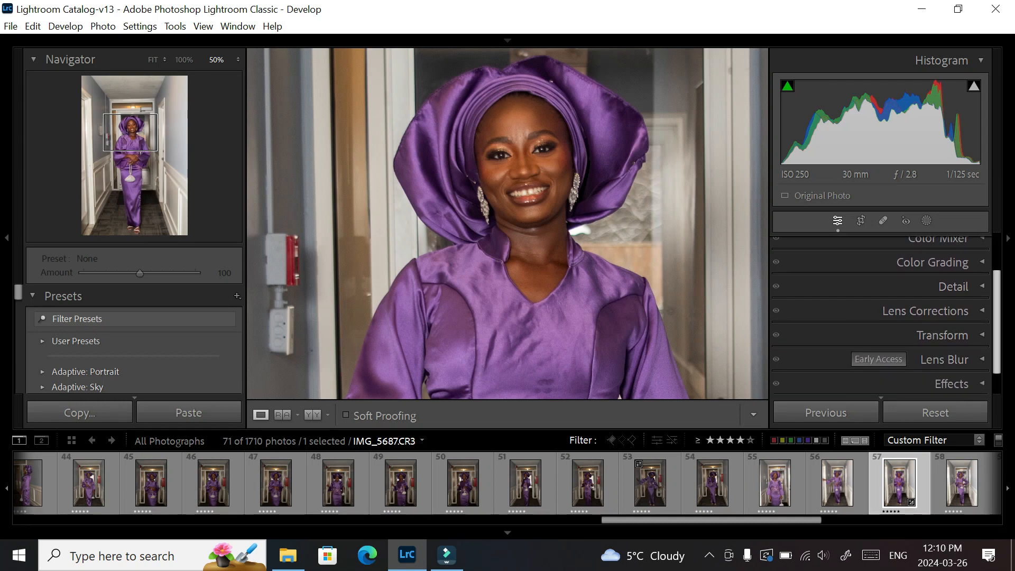
scroll(880, 315, down, 1)
scroll(879, 314, up, 2)
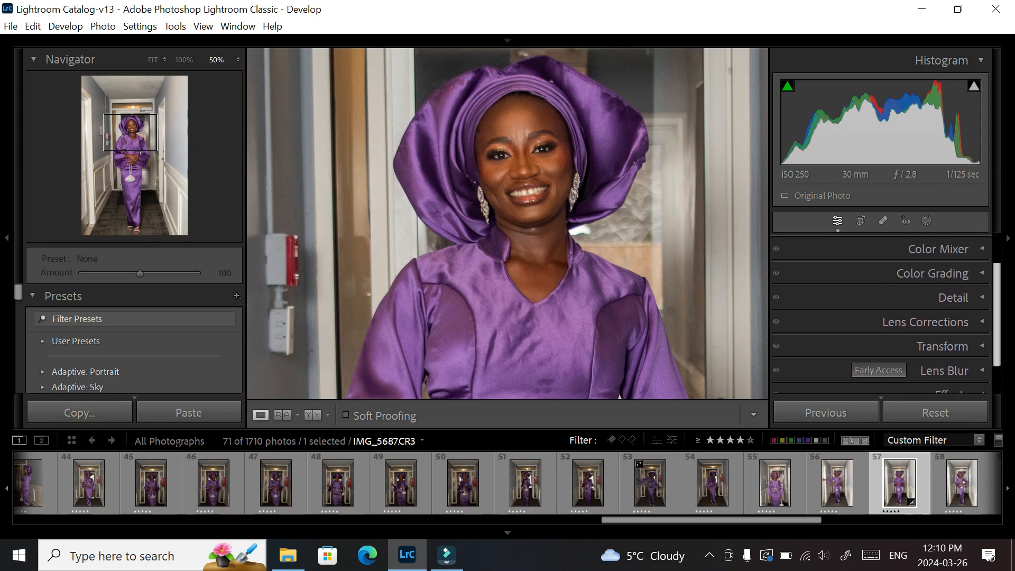
scroll(880, 314, up, 1)
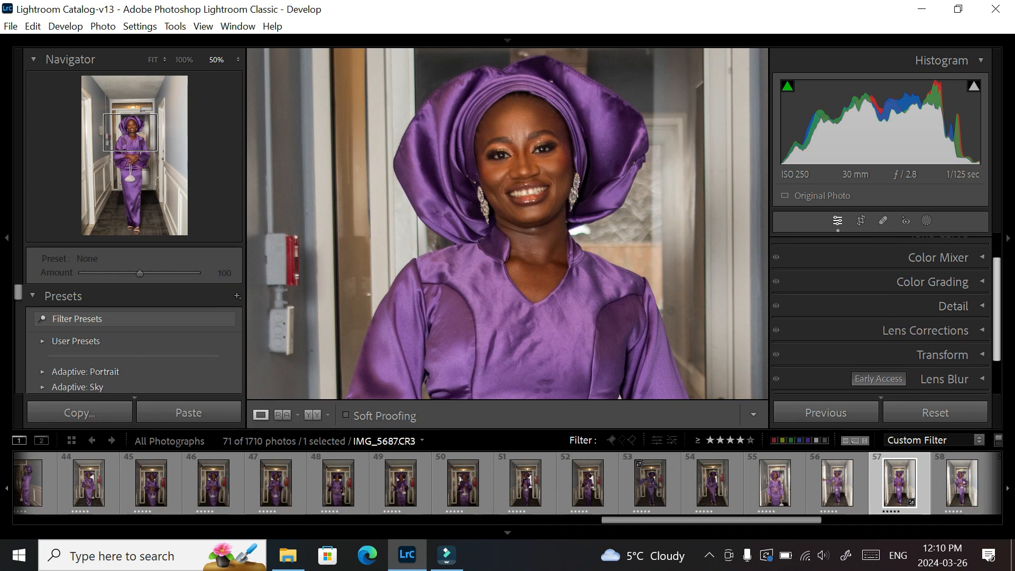
mouse_move(996, 309)
mouse_down()
mouse_move(996, 286)
mouse_move(996, 340)
mouse_move(996, 324)
mouse_up()
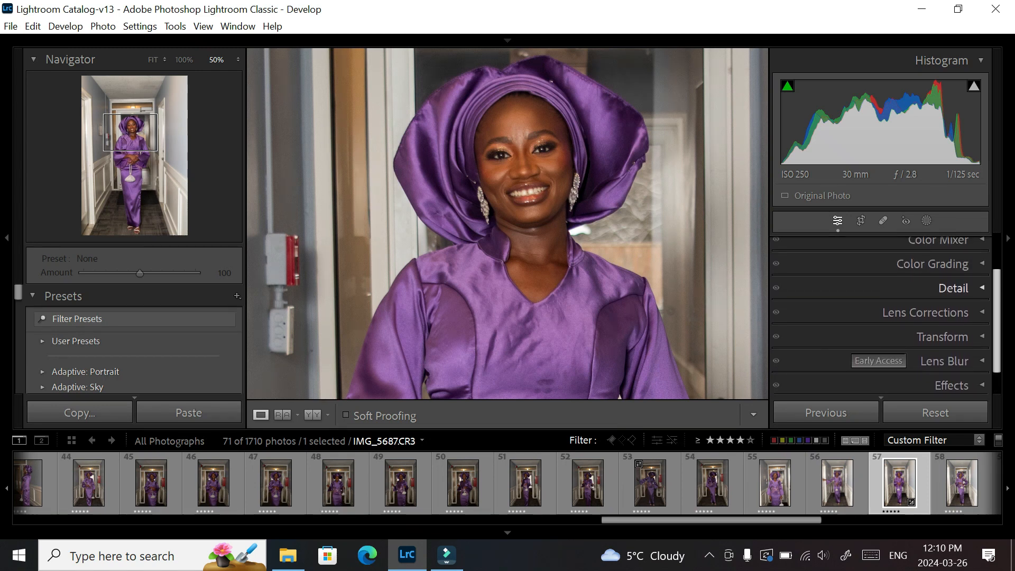
click(930, 263)
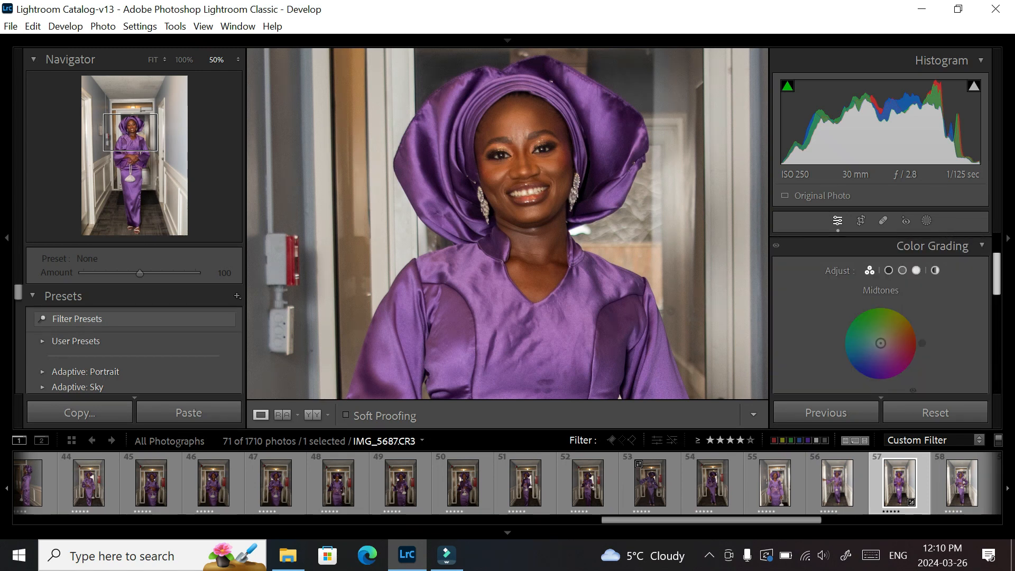
click(930, 246)
drag(996, 334, 996, 317)
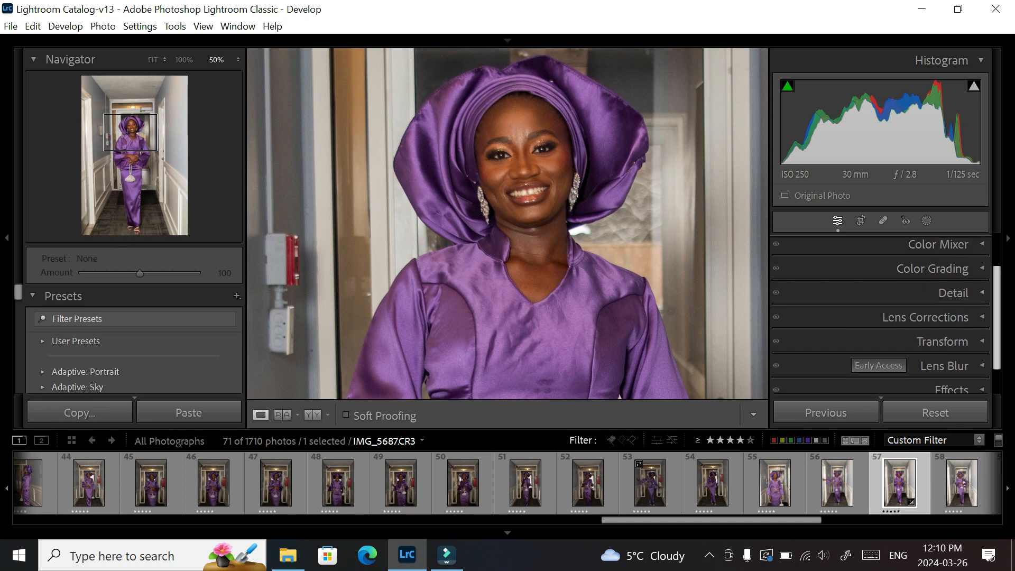
Step: Open the Color Mixer and review its Hue settings from Red to Magenta against the wider view of the portrait
scroll(880, 317, up, 1)
click(938, 258)
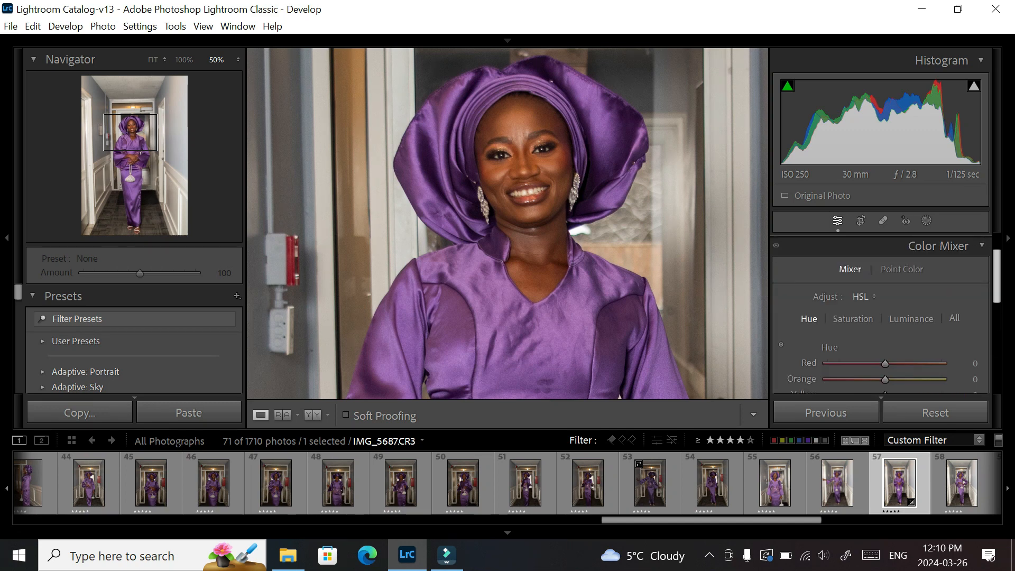
scroll(880, 314, down, 3)
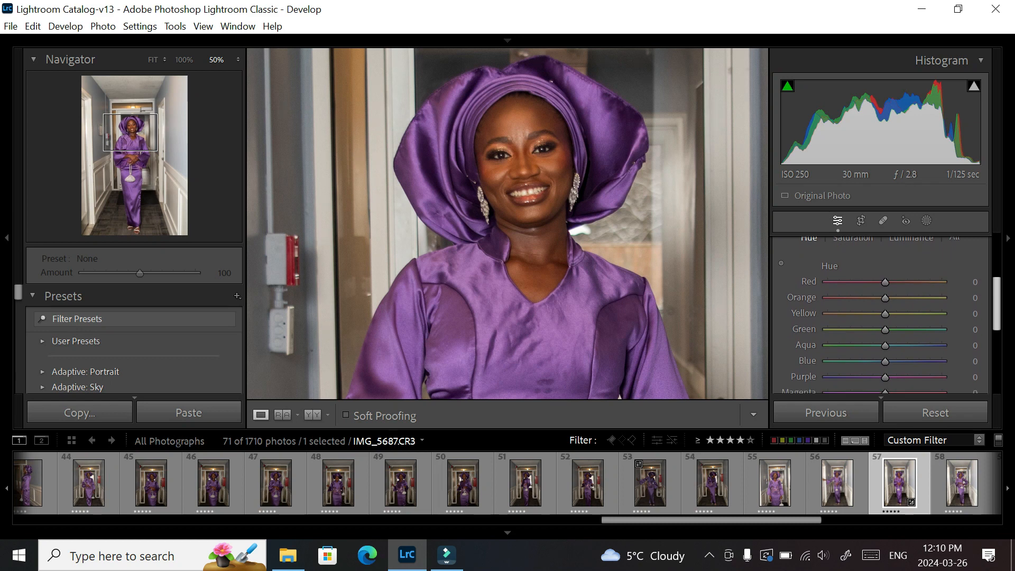
scroll(880, 317, down, 3)
scroll(879, 317, up, 4)
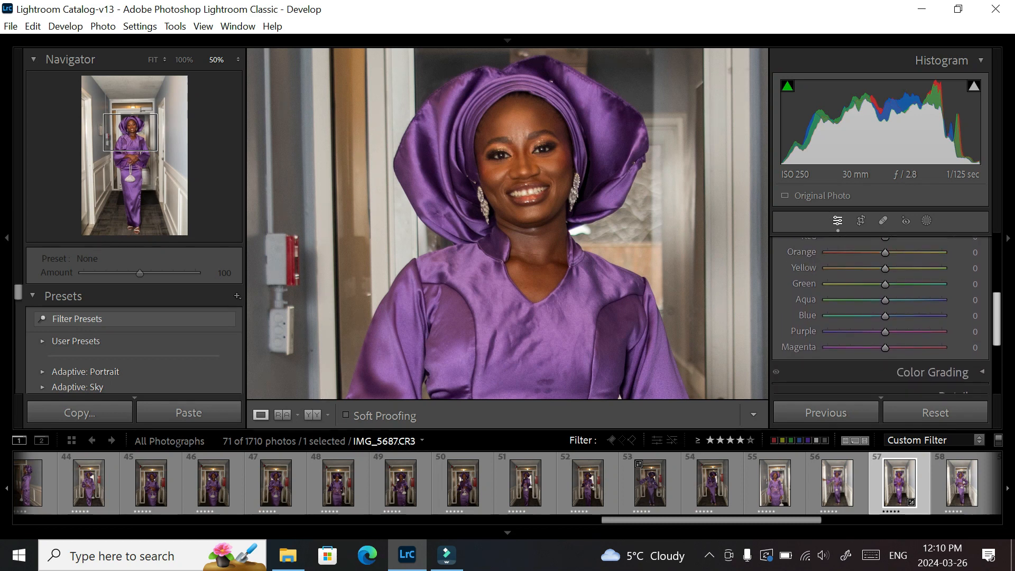
scroll(880, 317, down, 3)
scroll(880, 317, up, 3)
scroll(880, 317, down, 2)
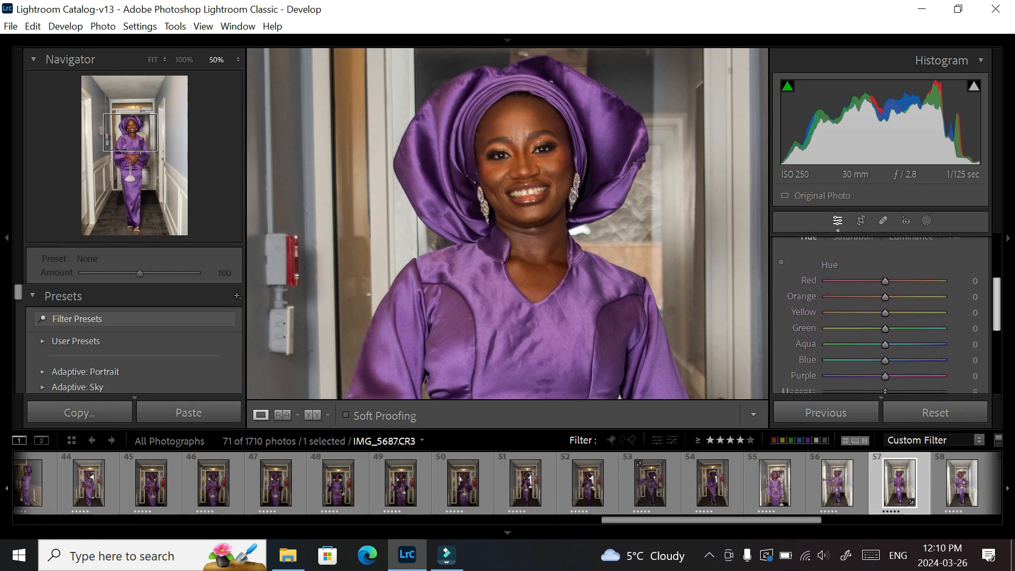
drag(996, 311, 996, 310)
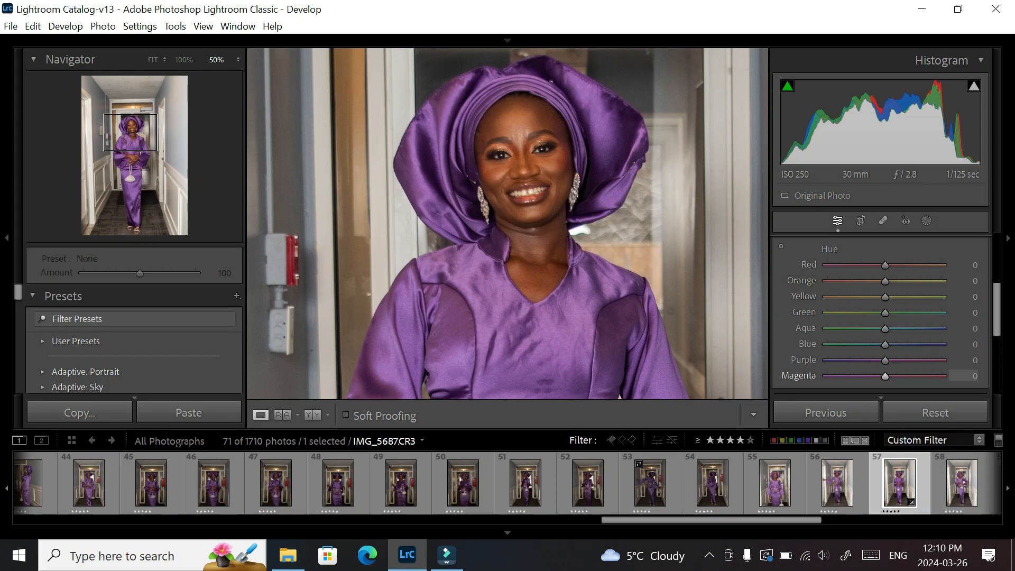
key(ctrl+minus)
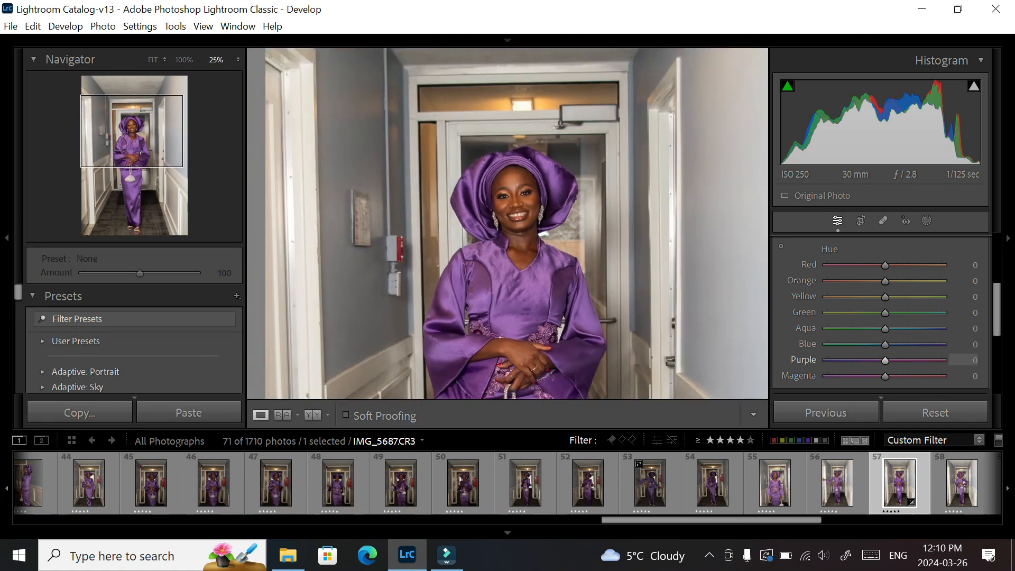
key(ctrl+minus)
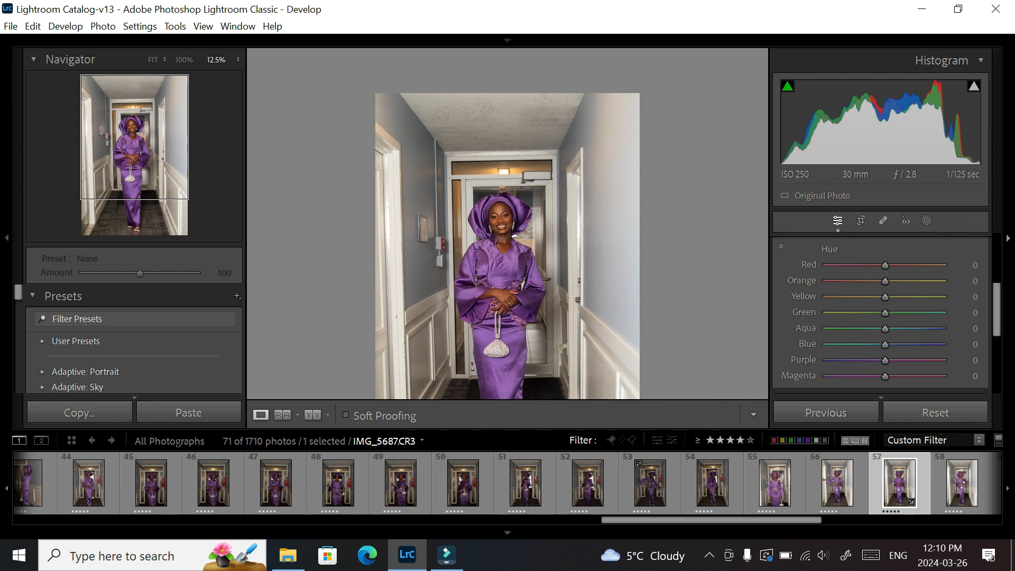
scroll(996, 310, down, 1)
drag(996, 312, 996, 314)
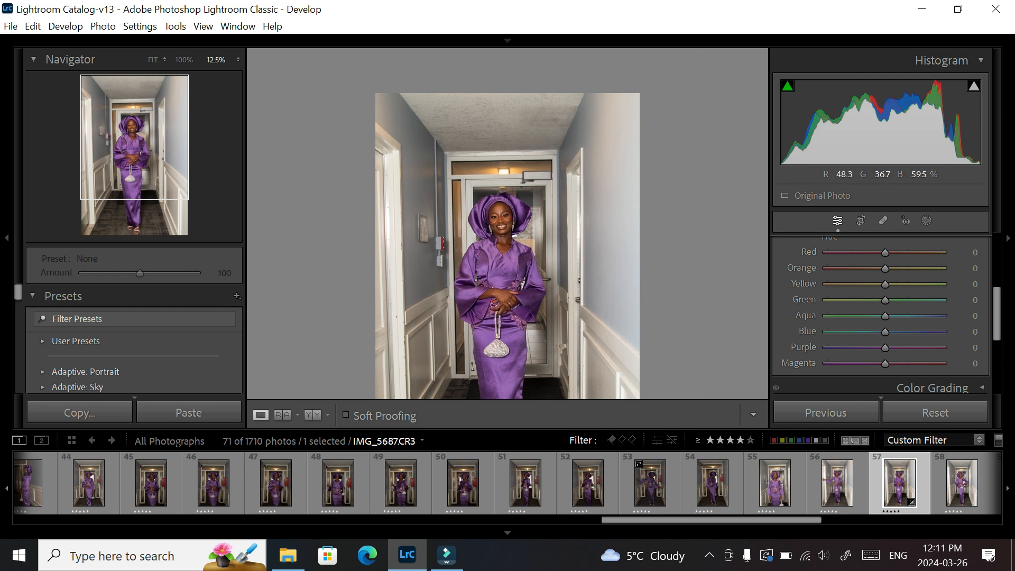
Step: Test the Yellow hue at +100 across the corridor portrait, and settle on +49
scroll(880, 317, up, 2)
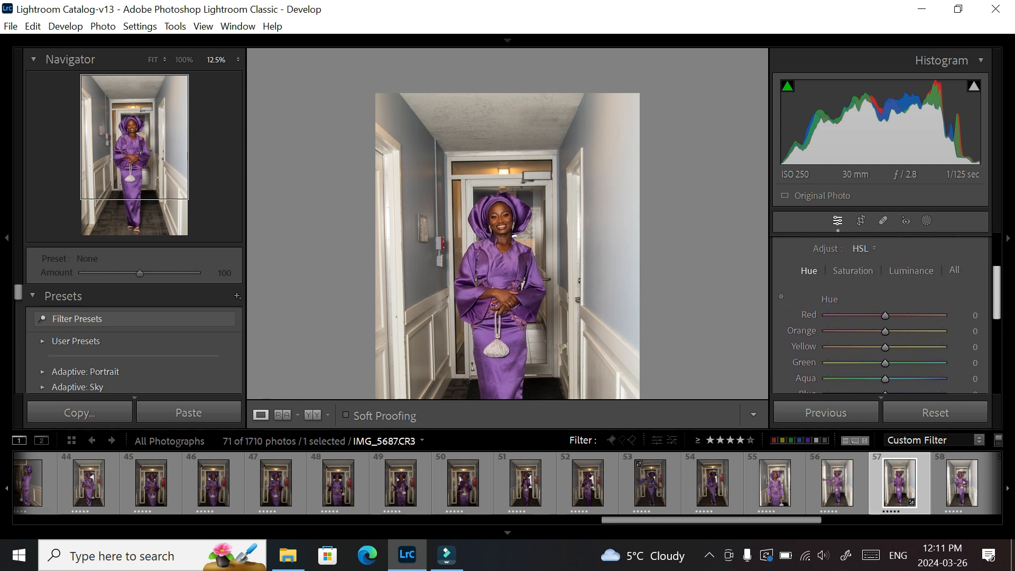
scroll(880, 317, down, 1)
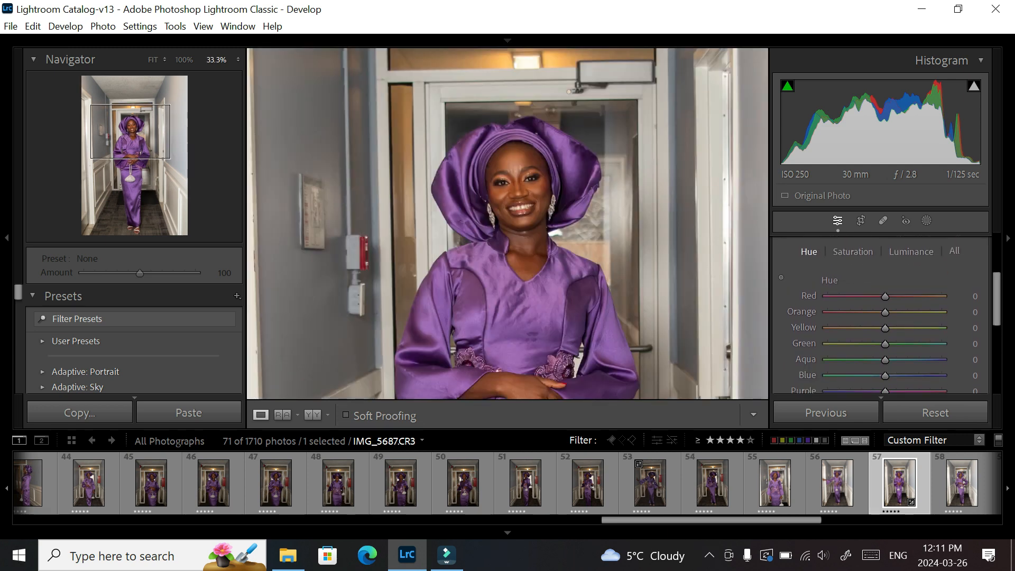
scroll(879, 317, down, 1)
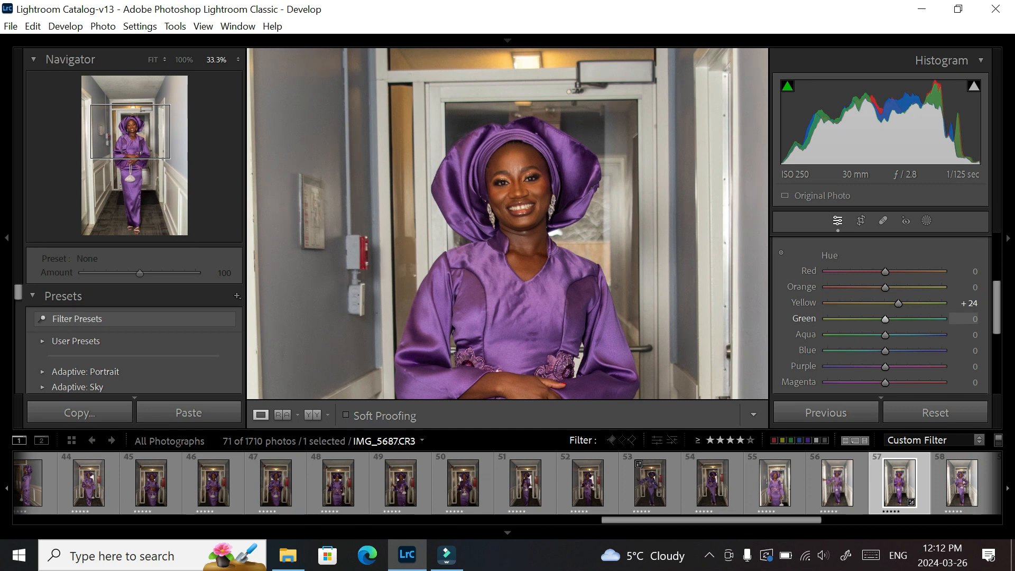
drag(898, 303, 942, 304)
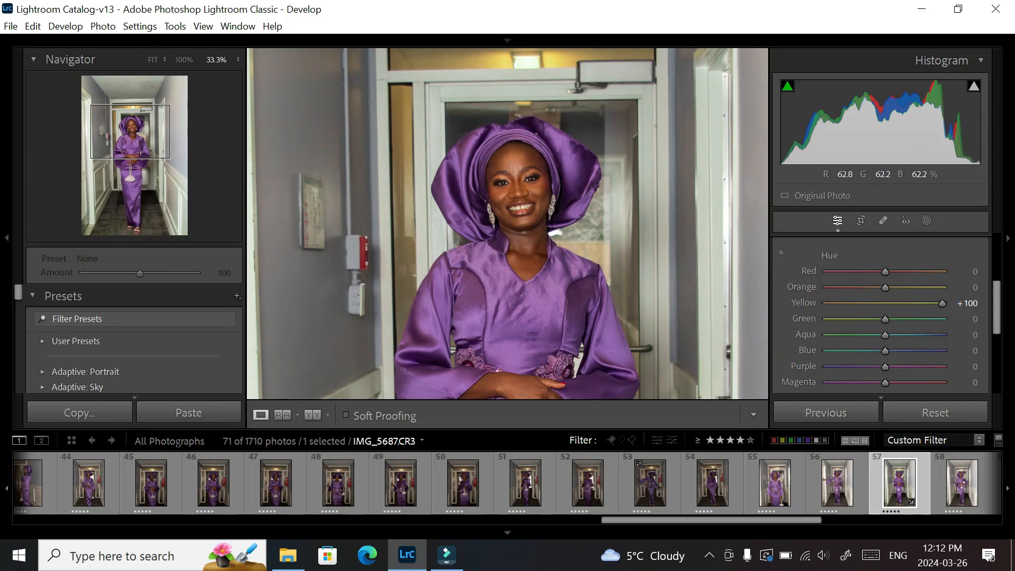
key(ctrl+minus)
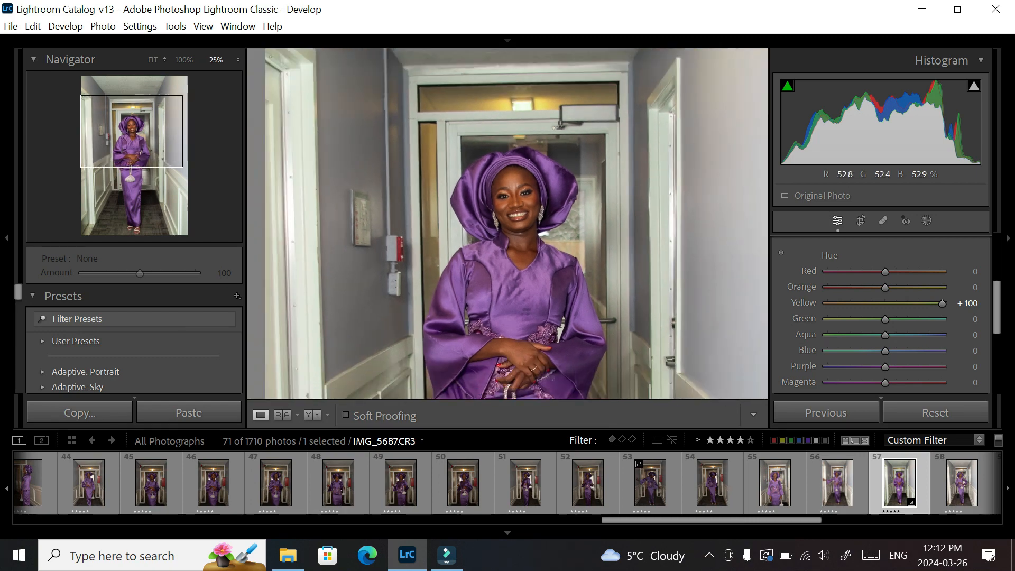
key(ctrl+minus)
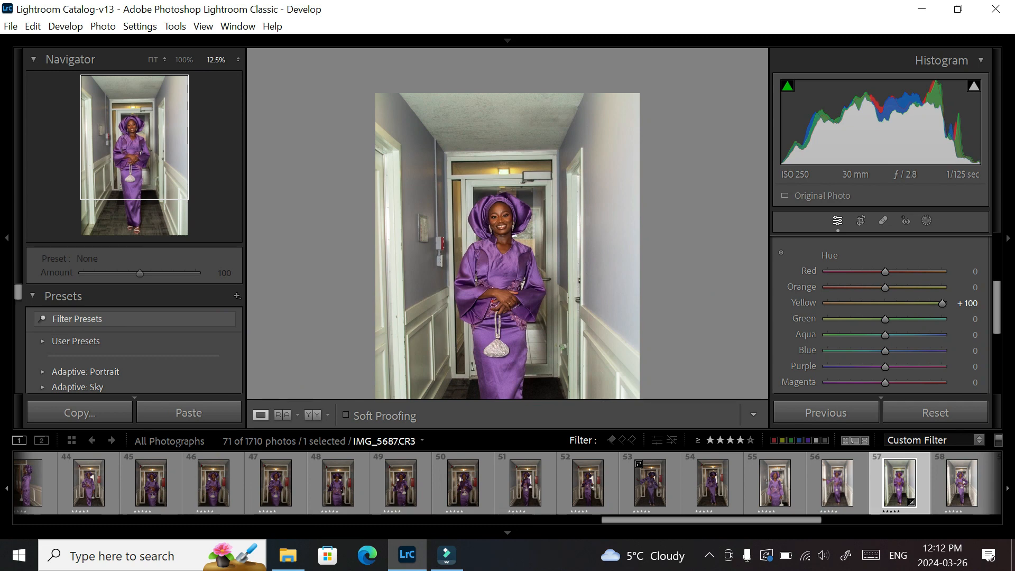
drag(941, 303, 912, 303)
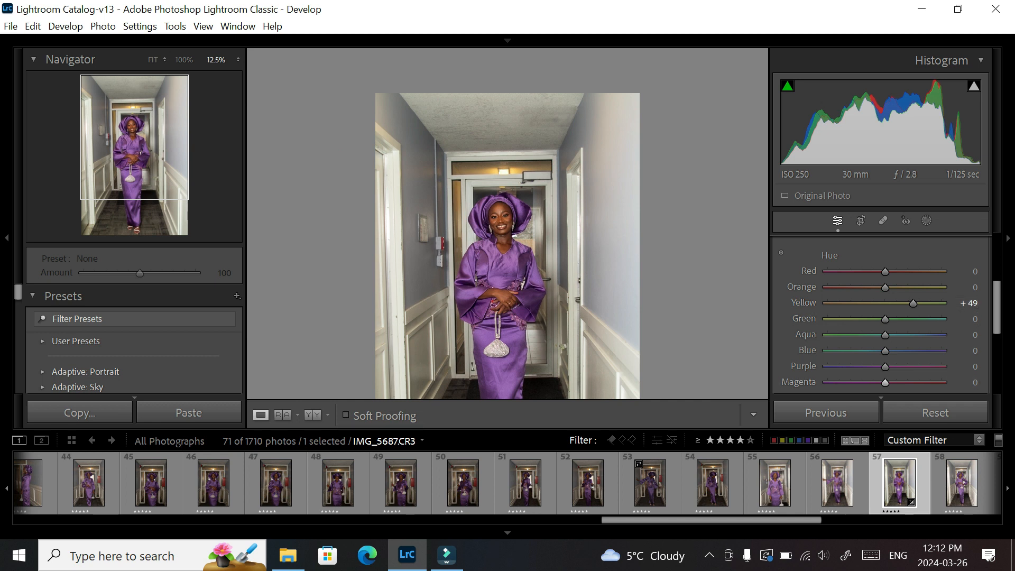
Step: Try a negative Orange hue shift and undo it
scroll(962, 331, down, 1)
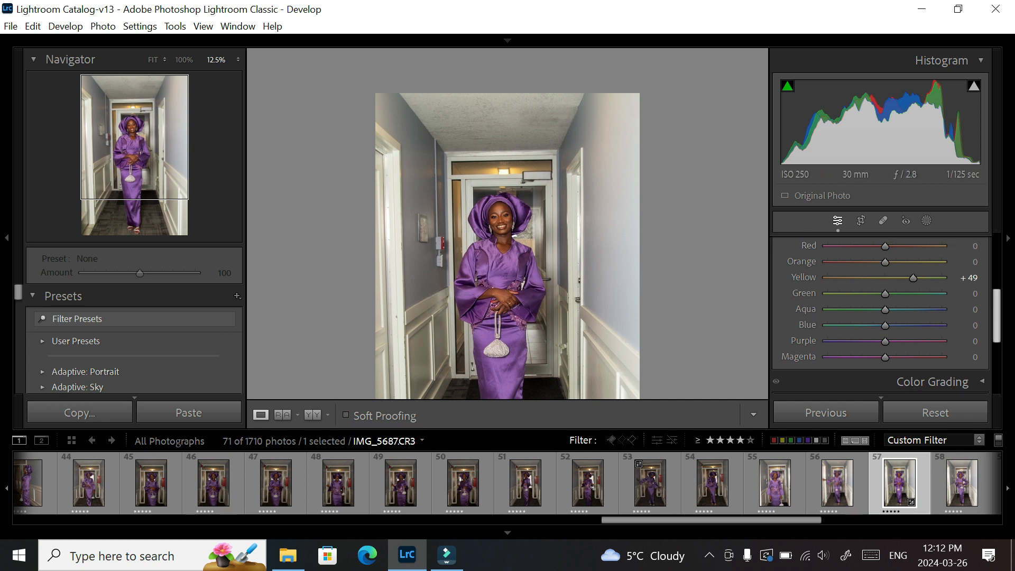
scroll(880, 317, up, 2)
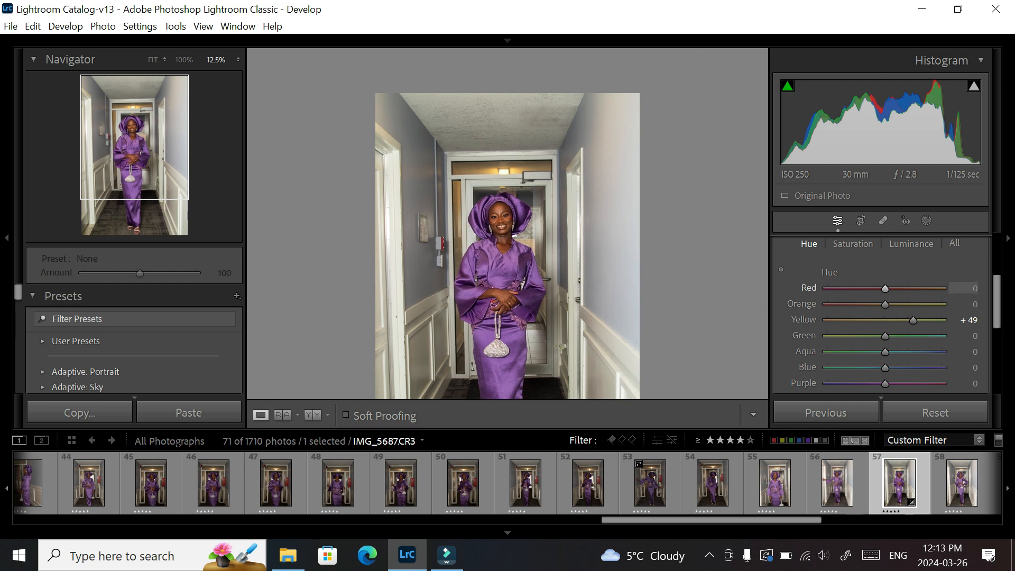
drag(883, 304, 868, 304)
key(ctrl+z)
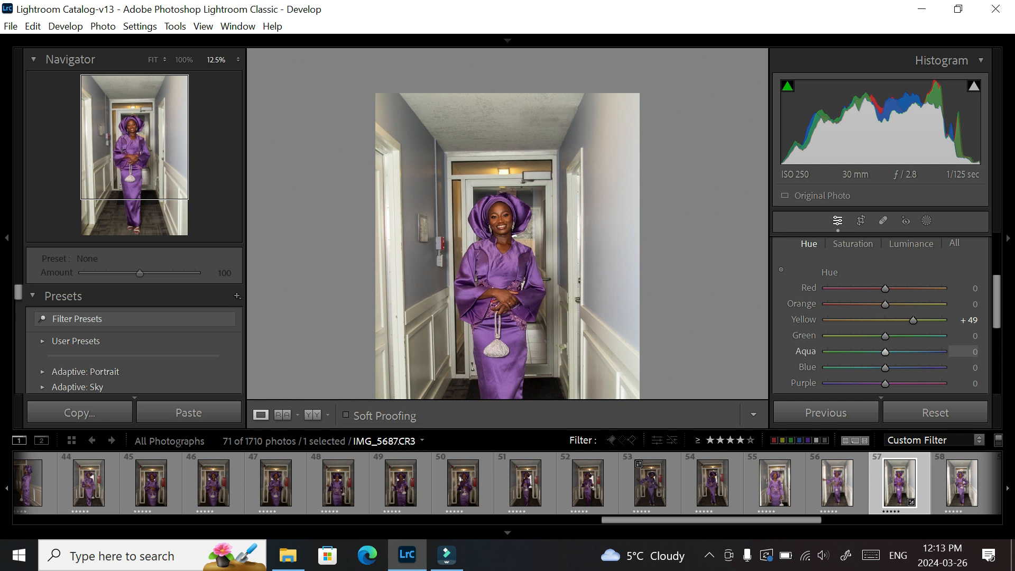
Step: Try a slight negative Aqua hue shift and bring up the Color Mixer's Saturation settings
mouse_move(884, 352)
mouse_down()
mouse_move(827, 352)
mouse_move(873, 352)
mouse_up()
click(852, 244)
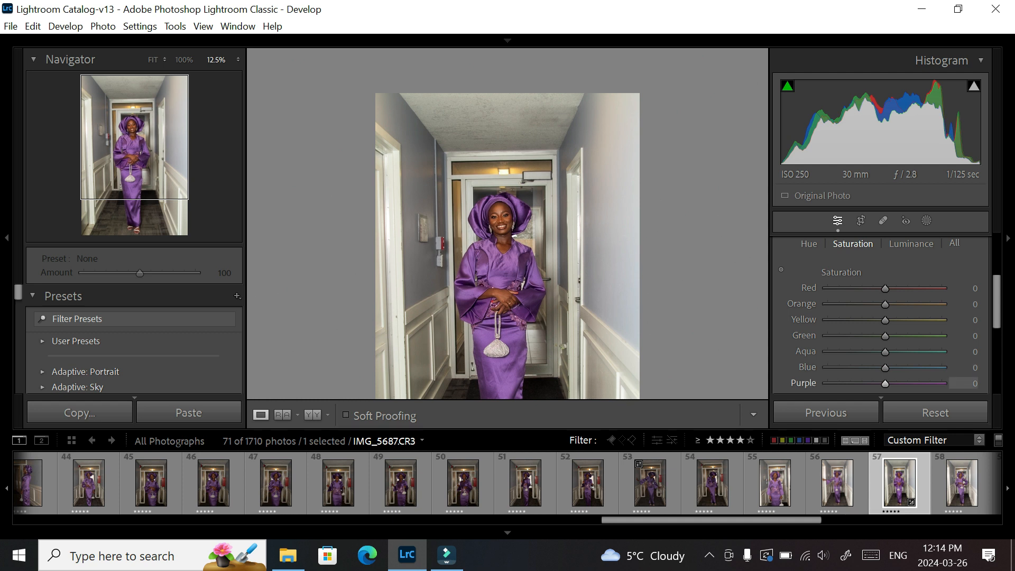
Step: Test the Purple saturation at -100, -42 and +100 on the gown, and return it to 0
drag(875, 384, 826, 384)
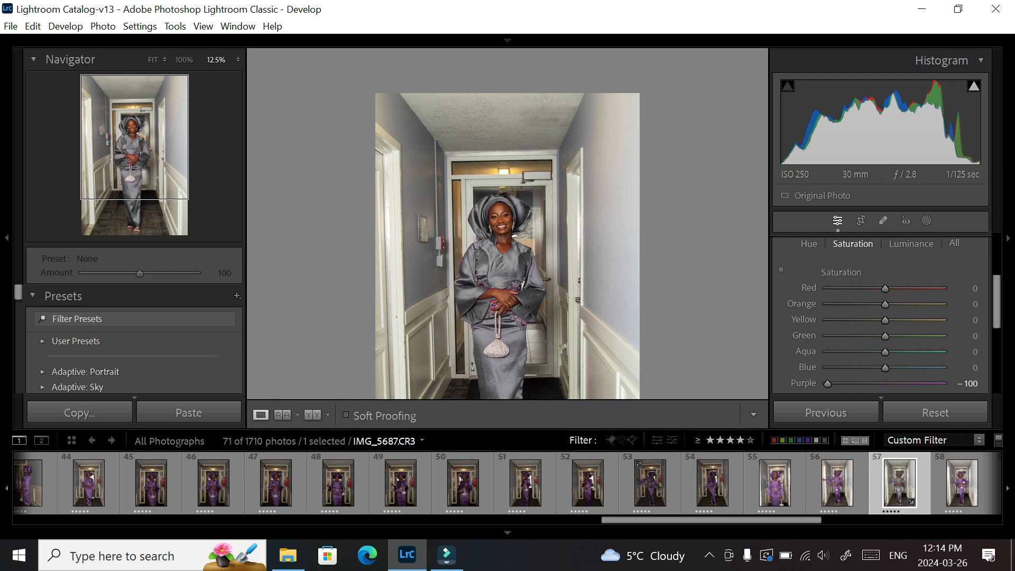
drag(829, 383, 860, 383)
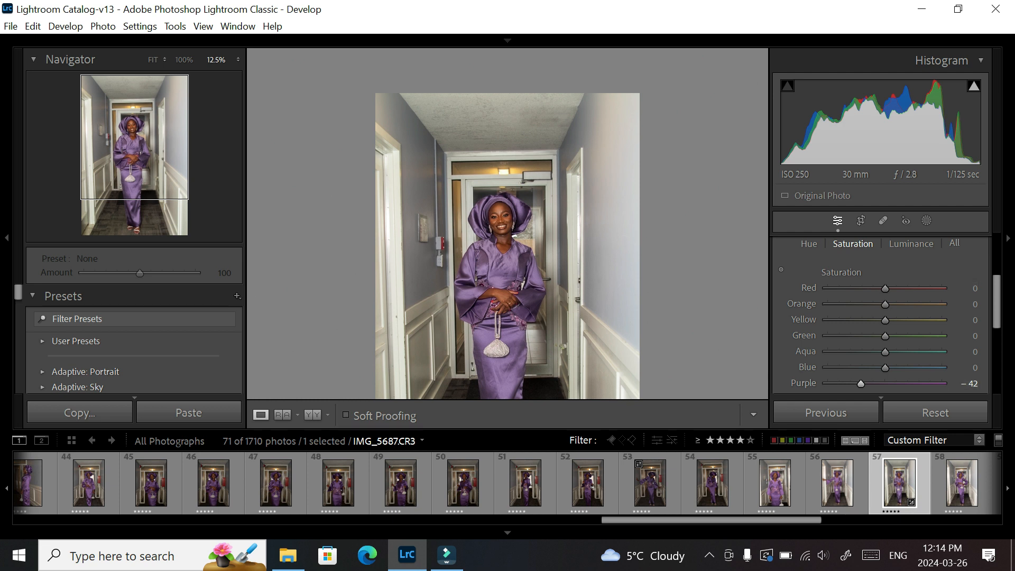
drag(860, 383, 941, 384)
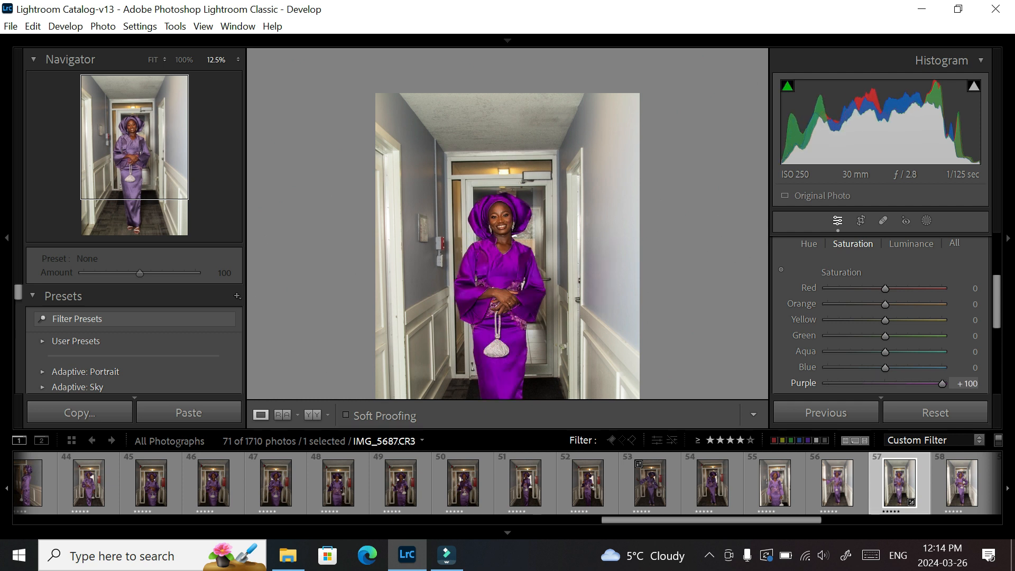
drag(942, 384, 885, 384)
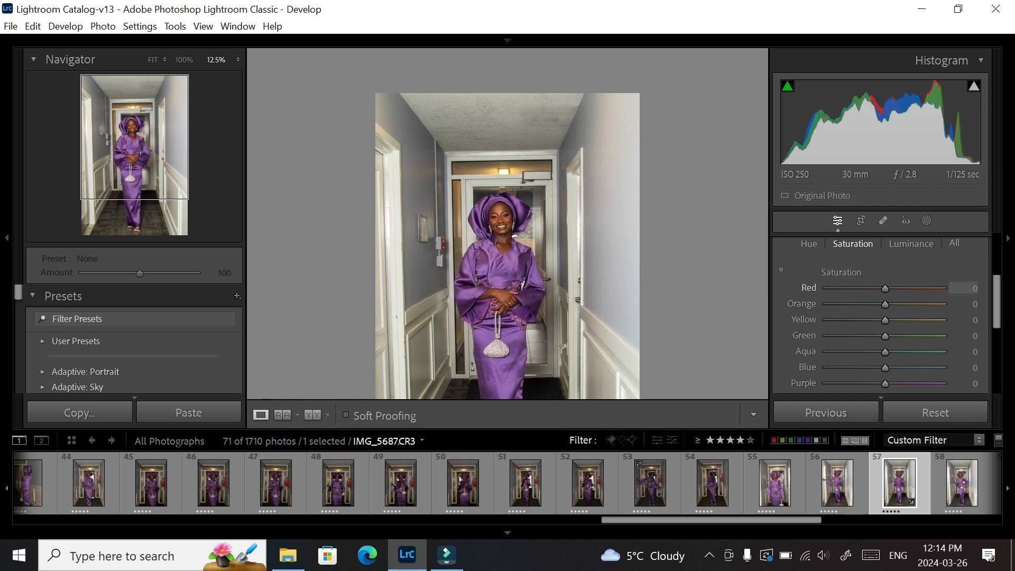
Step: Set the Color Mixer saturation to -16 for Yellow, -1 for Orange and +2 for Red, checking the face up close
mouse_move(885, 320)
mouse_down()
mouse_move(827, 303)
mouse_move(883, 303)
mouse_up()
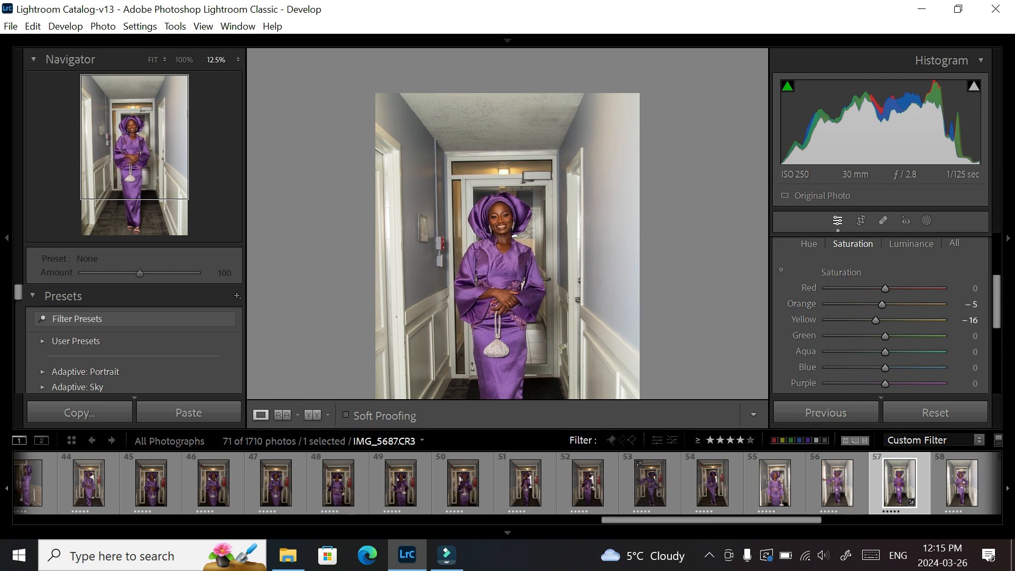
drag(882, 304, 883, 304)
drag(881, 288, 828, 288)
scroll(493, 236, up, 3)
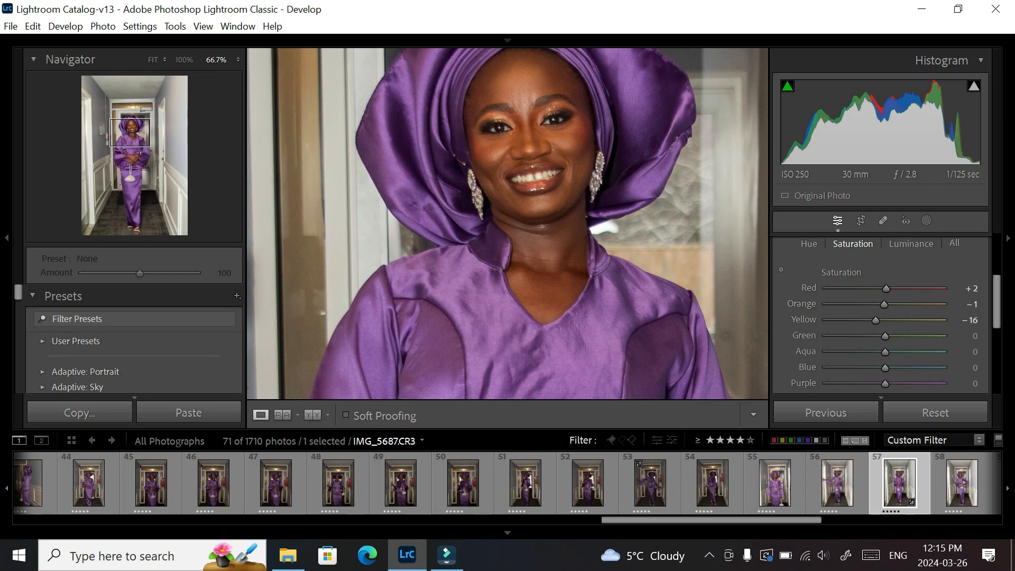
Step: Test the Purple luminance at +100 and -100 on the gown, and settle on about +2
click(911, 244)
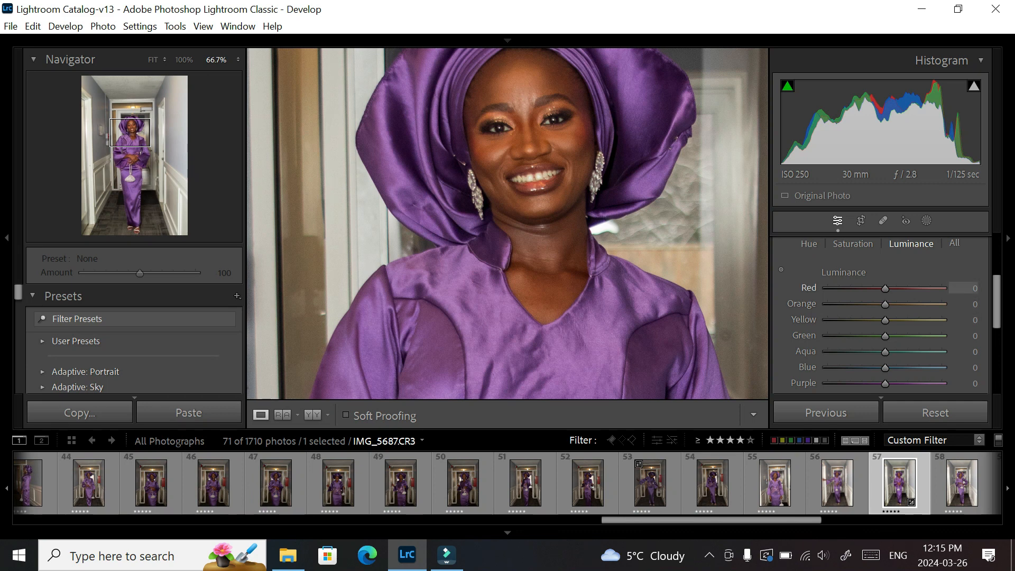
drag(884, 384, 942, 383)
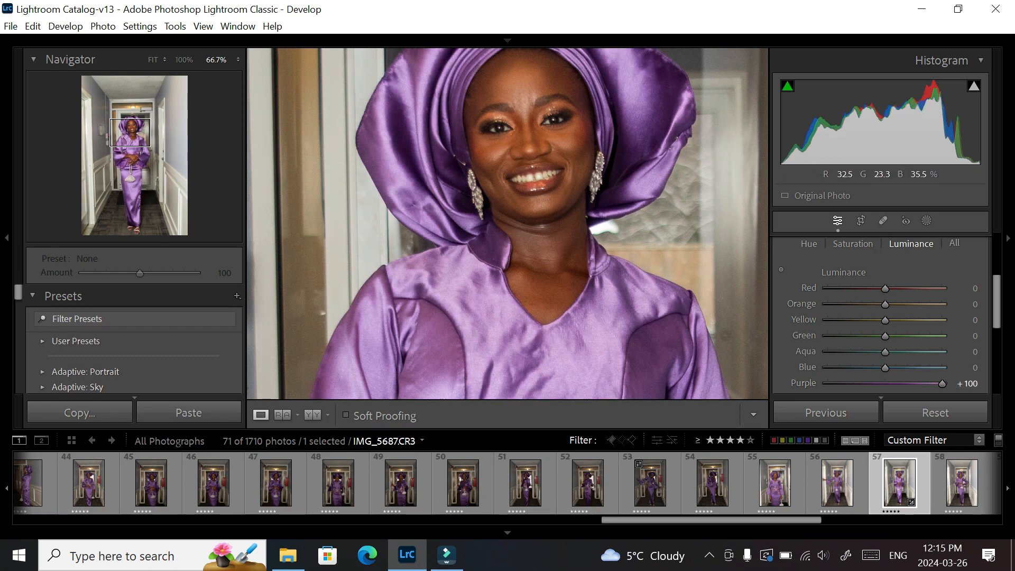
drag(942, 384, 827, 383)
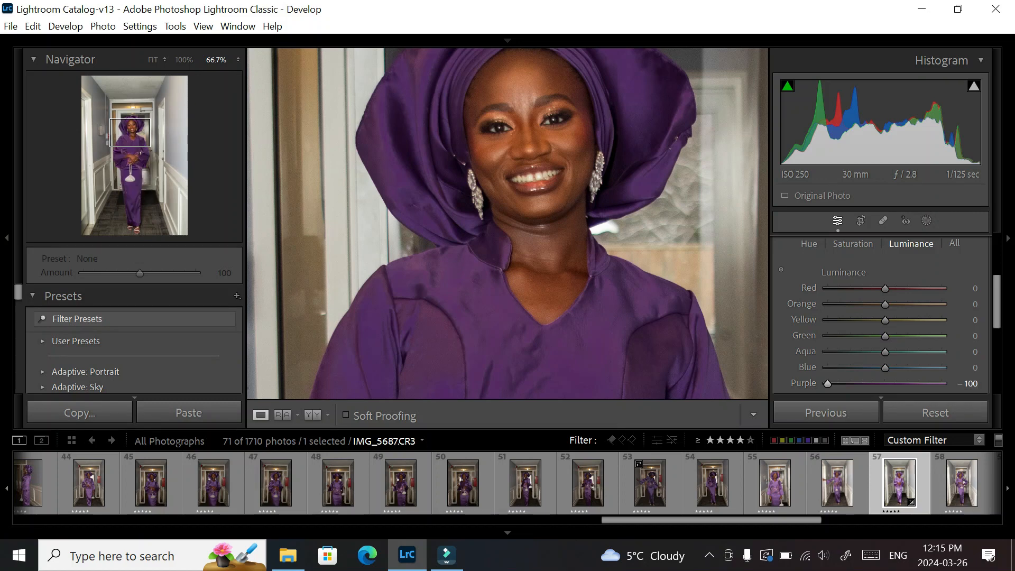
drag(827, 383, 882, 383)
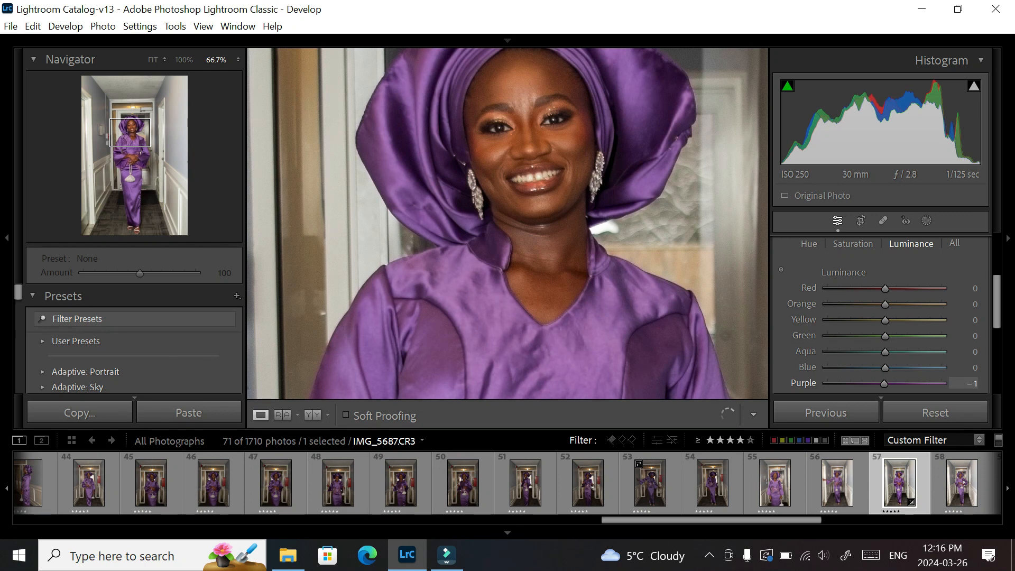
drag(886, 384, 887, 384)
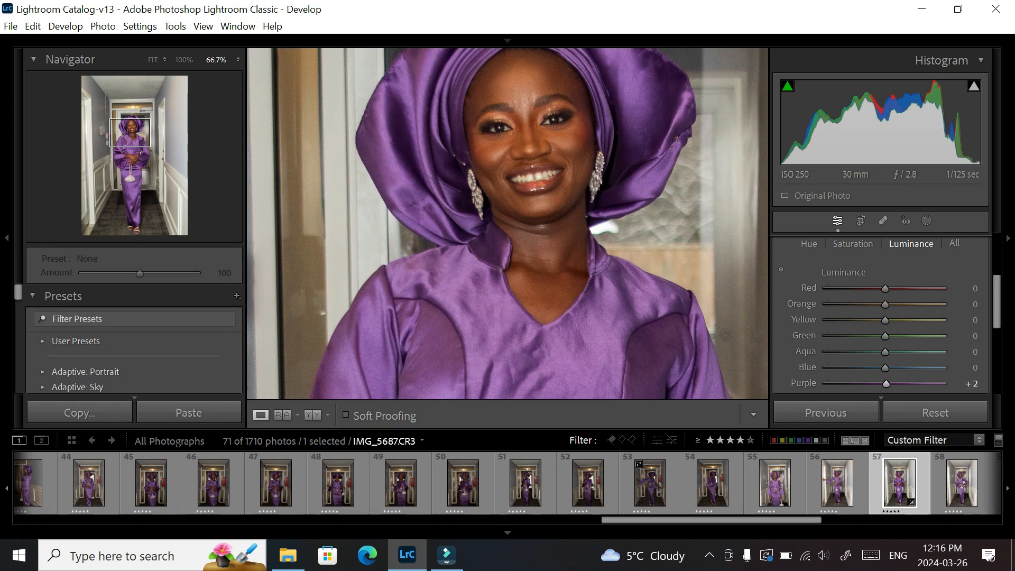
drag(888, 384, 886, 384)
Step: Lower the Yellow luminance slightly and collapse the Color Mixer settings
scroll(808, 272, up, 1)
scroll(740, 254, up, 4)
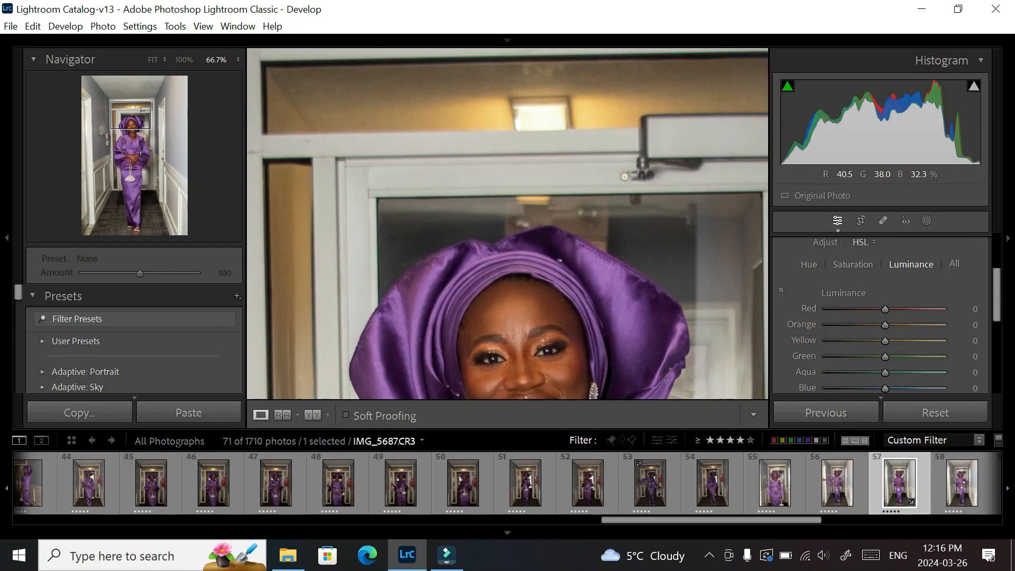
mouse_move(885, 340)
mouse_down()
mouse_move(860, 340)
mouse_move(881, 340)
mouse_up()
scroll(882, 317, up, 3)
click(938, 295)
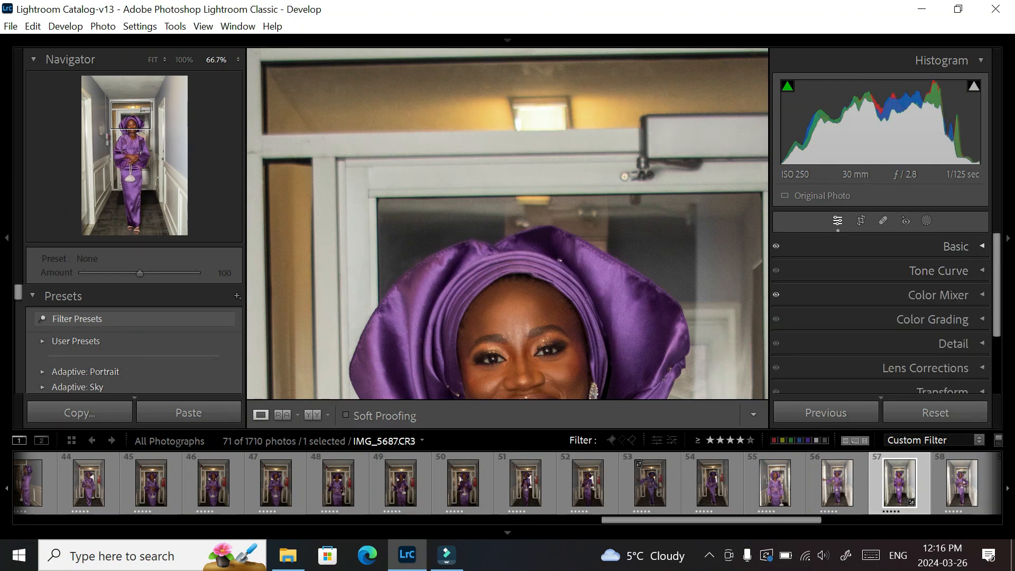
Step: Remove the dark marks on the front of the gown with the Heal brush at size 36, and leave the tool
drag(996, 285, 996, 306)
drag(623, 349, 619, 235)
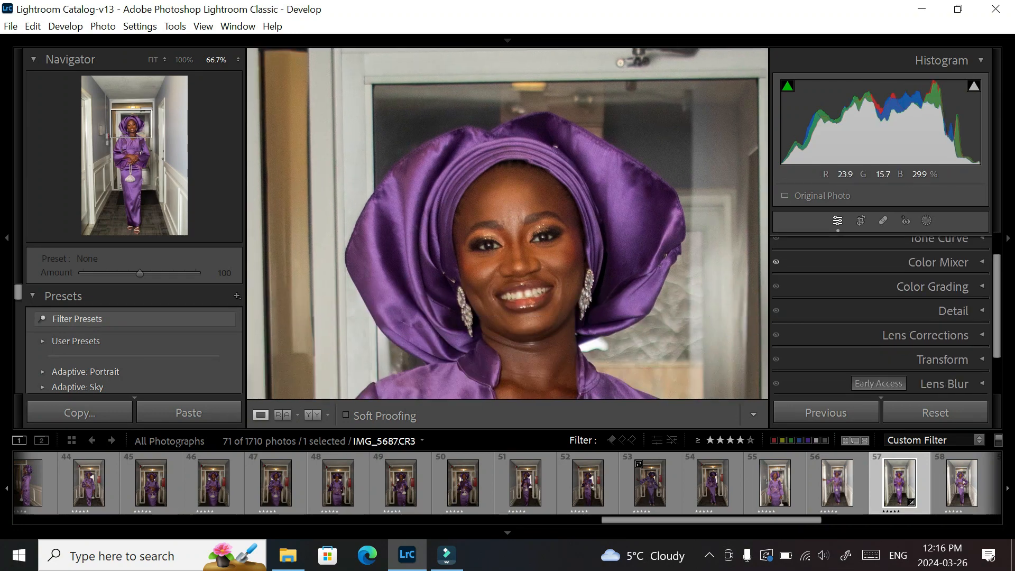
scroll(507, 222, down, 5)
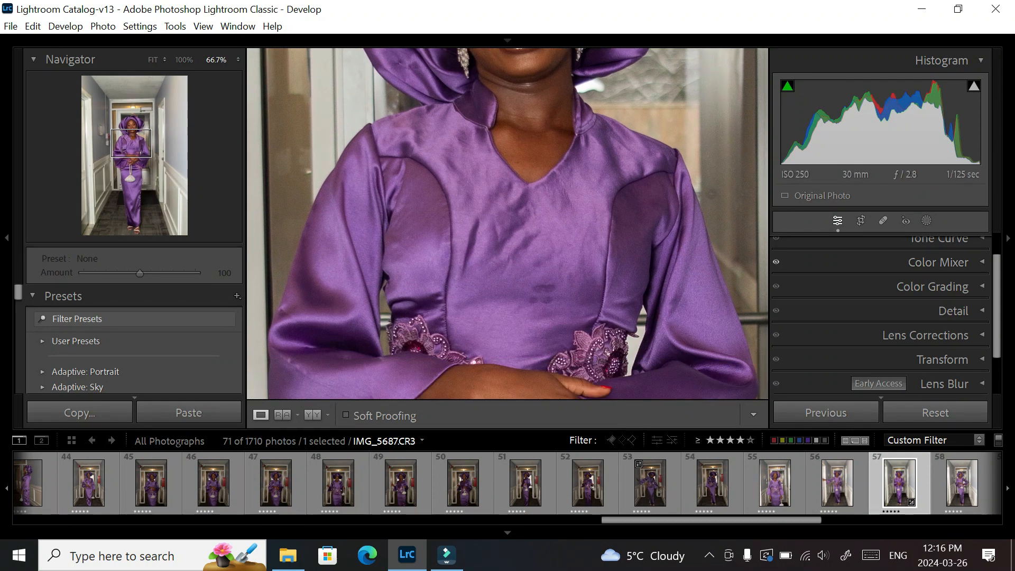
key(q)
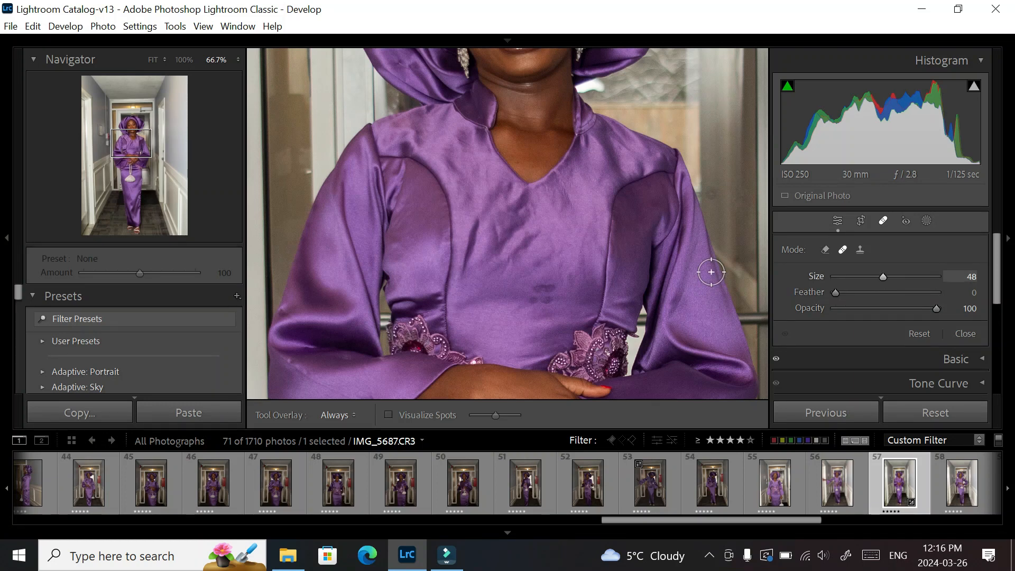
scroll(711, 272, down, 7)
scroll(711, 272, up, 1)
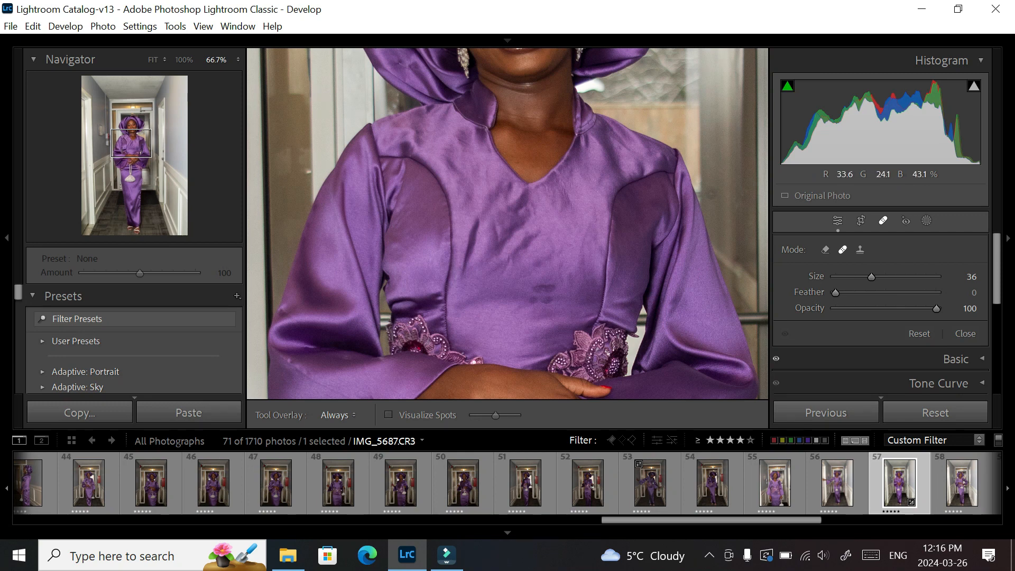
click(542, 290)
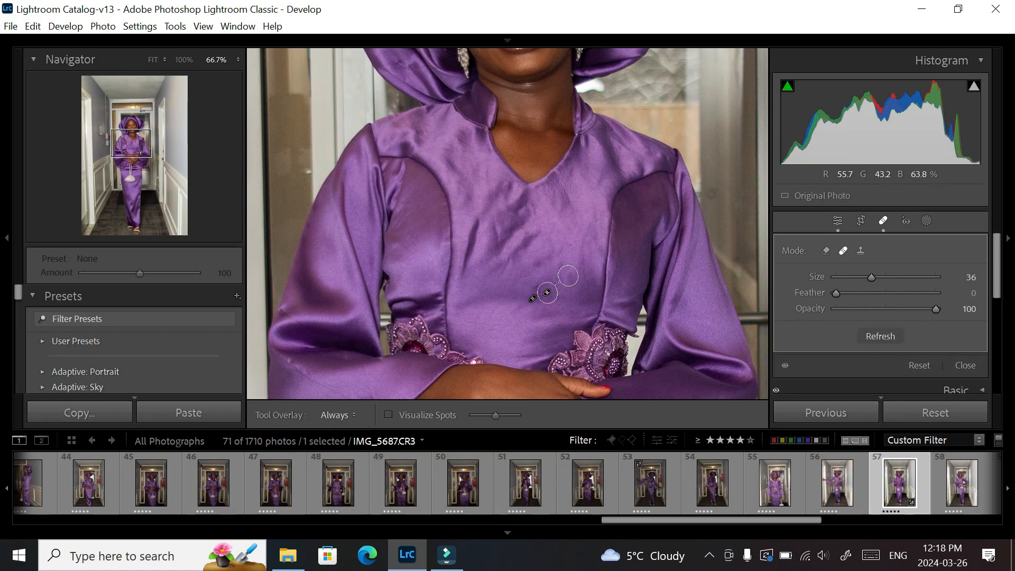
click(926, 220)
click(927, 221)
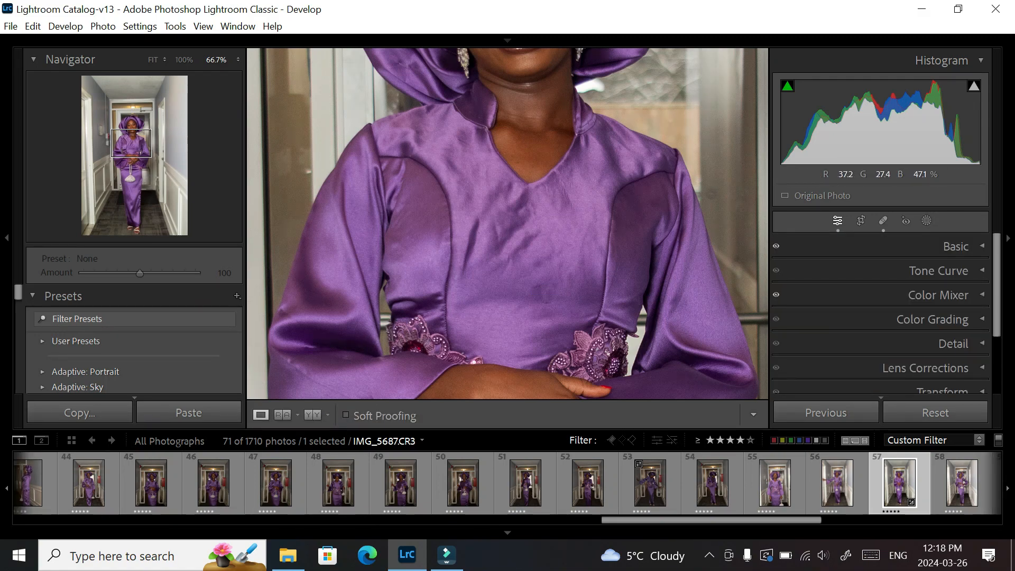
Step: Compare the gown side by side before and after the edits, and return to a single view at 33.3%
click(312, 414)
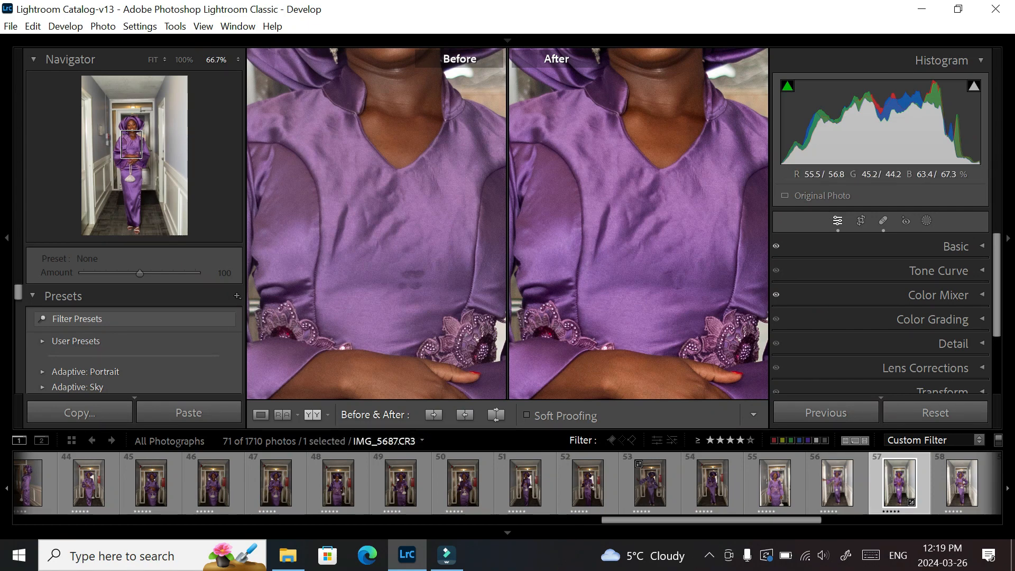
key(y)
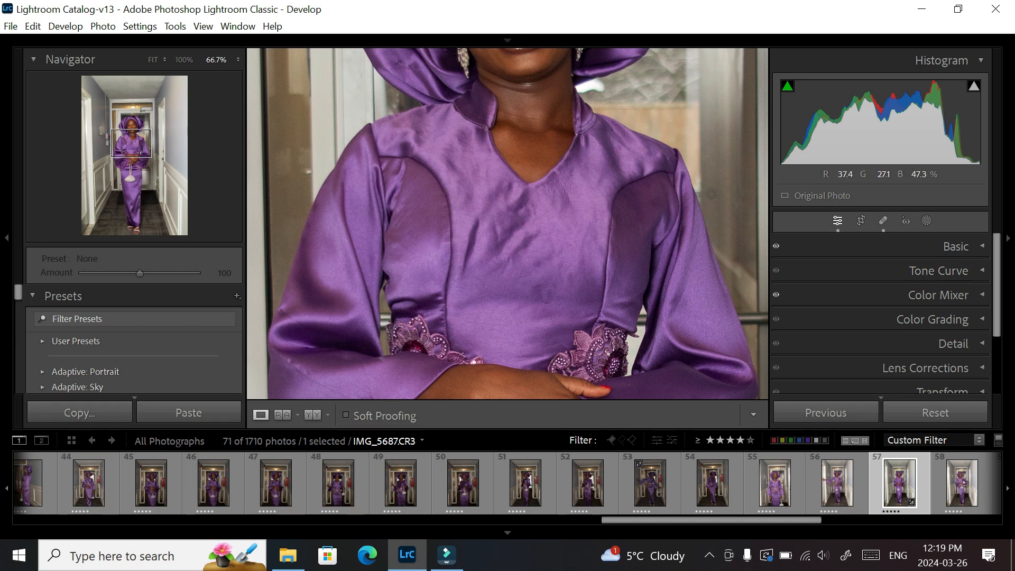
key(ctrl+minus)
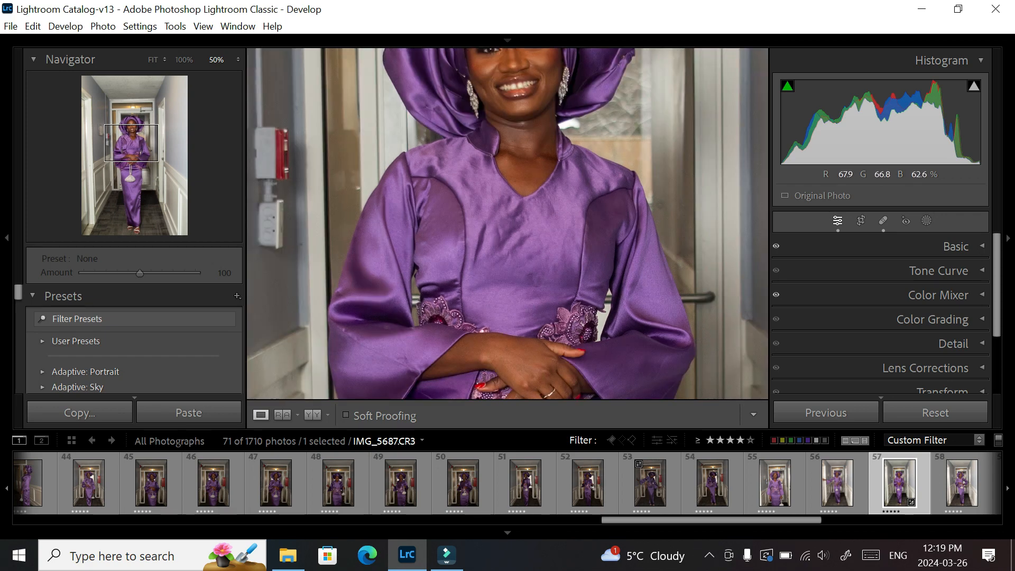
key(ctrl+minus)
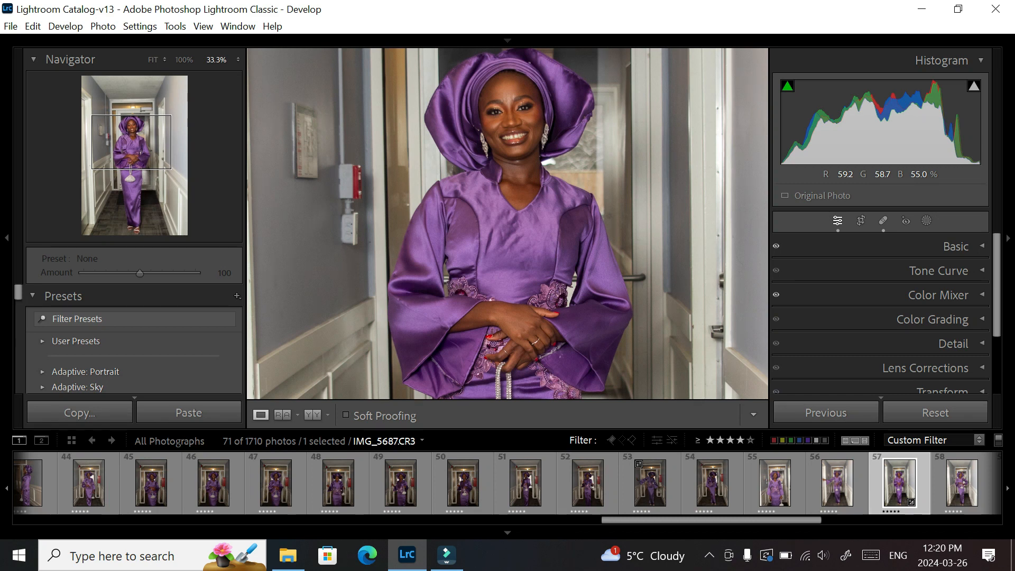
Step: Open the Detail settings and bring up the noise reduction options with Denoise
scroll(899, 300, down, 2)
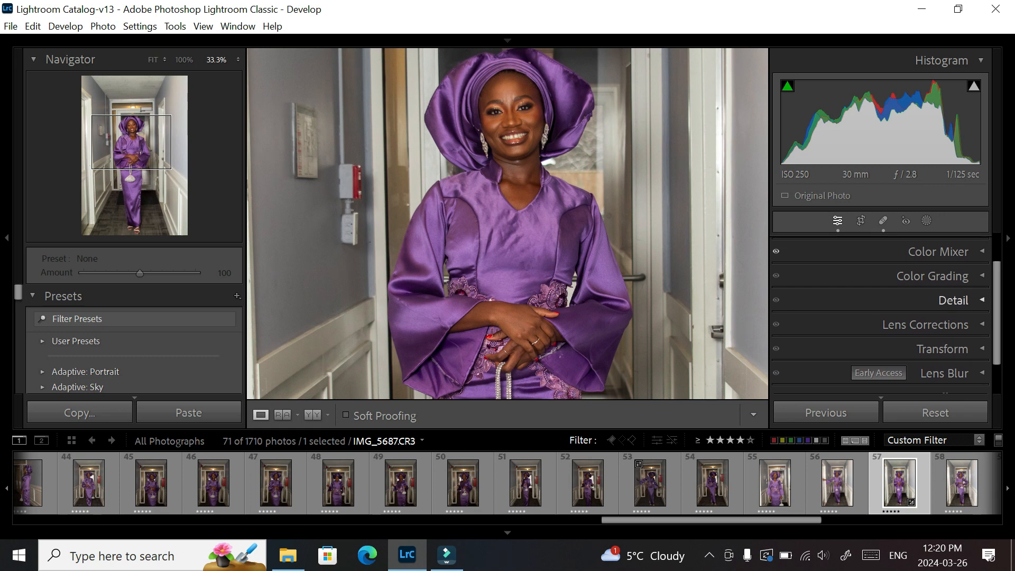
click(951, 300)
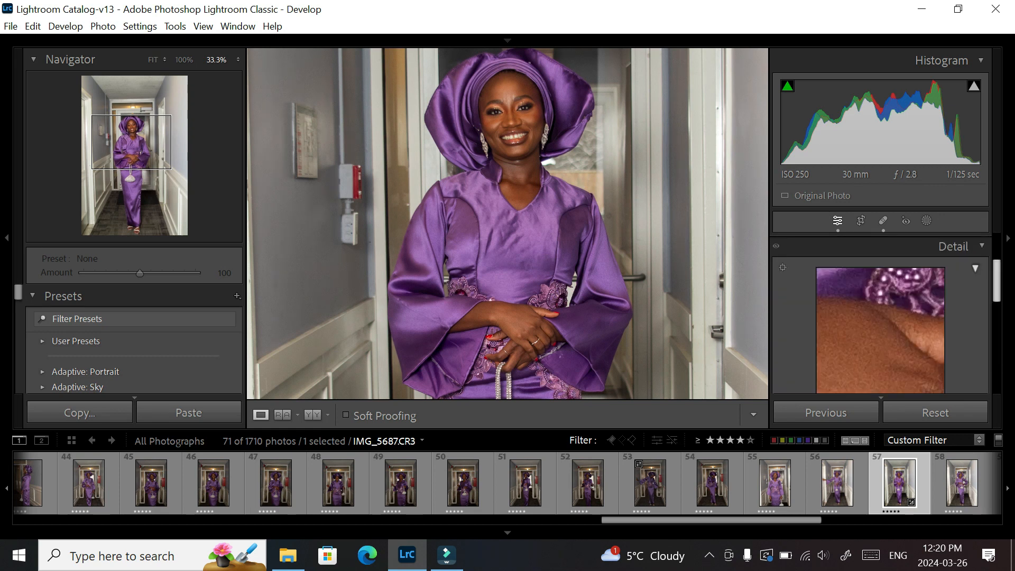
scroll(898, 317, down, 6)
scroll(879, 314, down, 2)
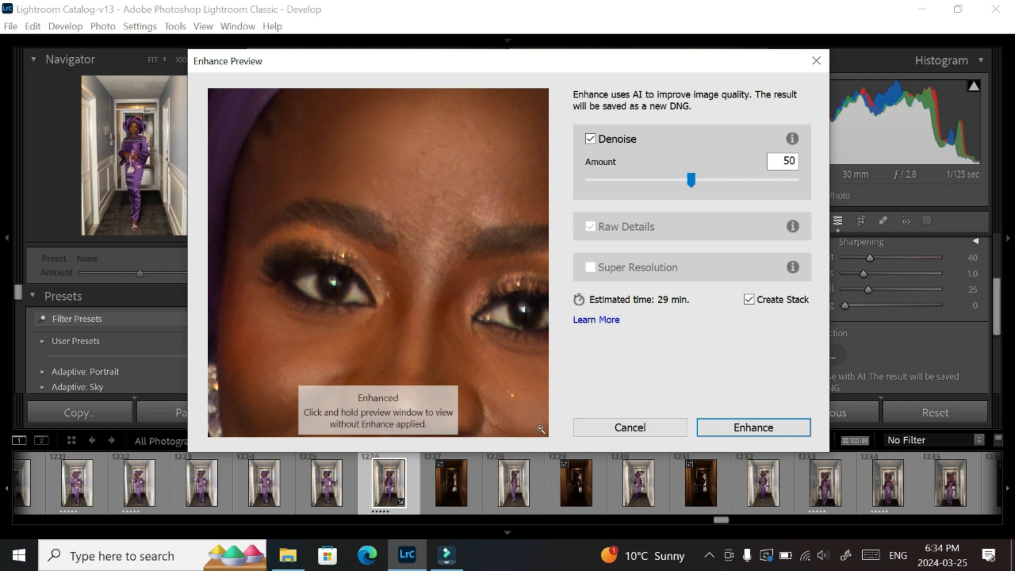
Step: Examine different parts of the face in the Enhance preview with Denoise at 50, and try a lower amount
drag(386, 338, 353, 181)
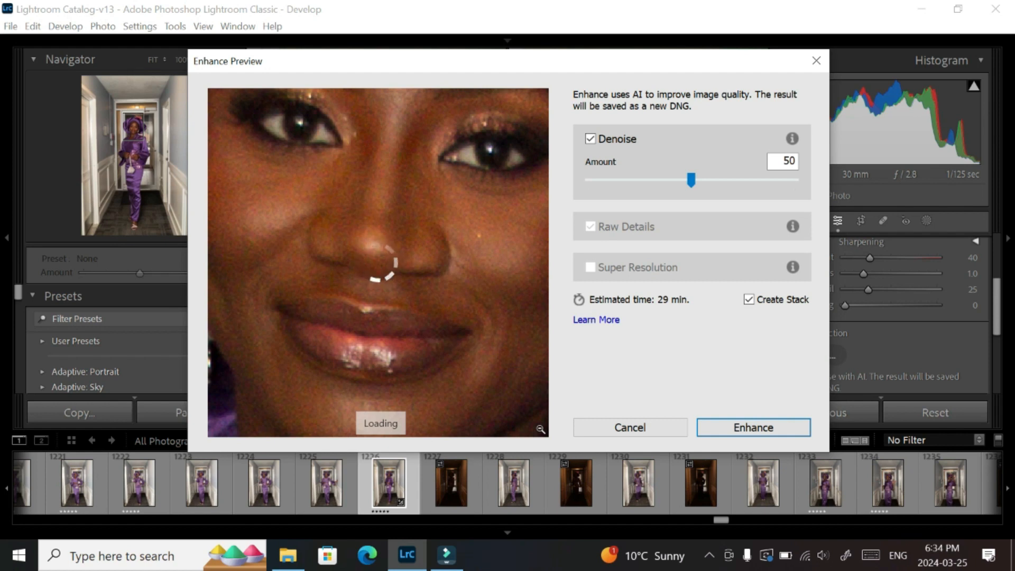
drag(339, 243, 420, 275)
drag(364, 232, 396, 307)
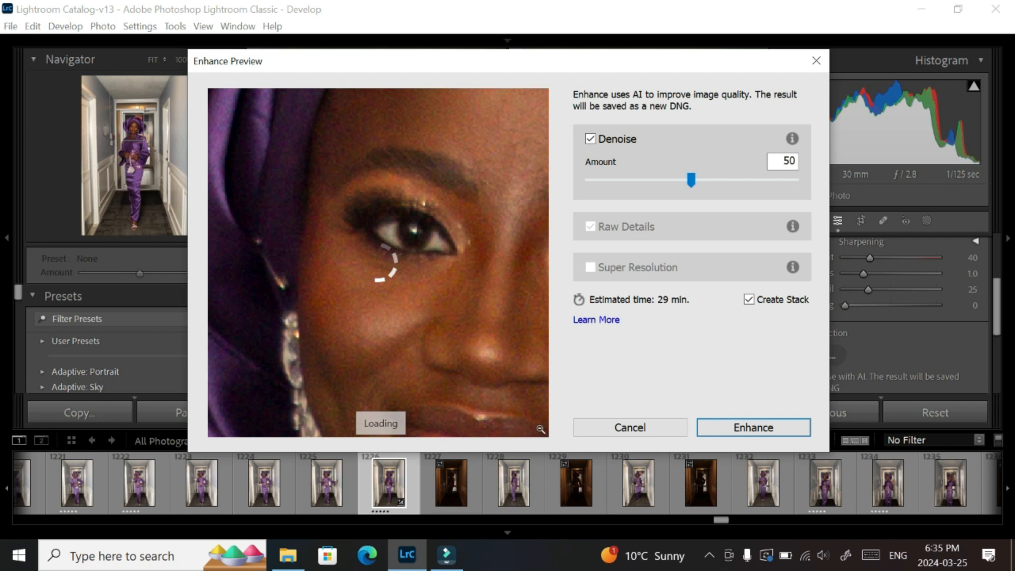
click(540, 429)
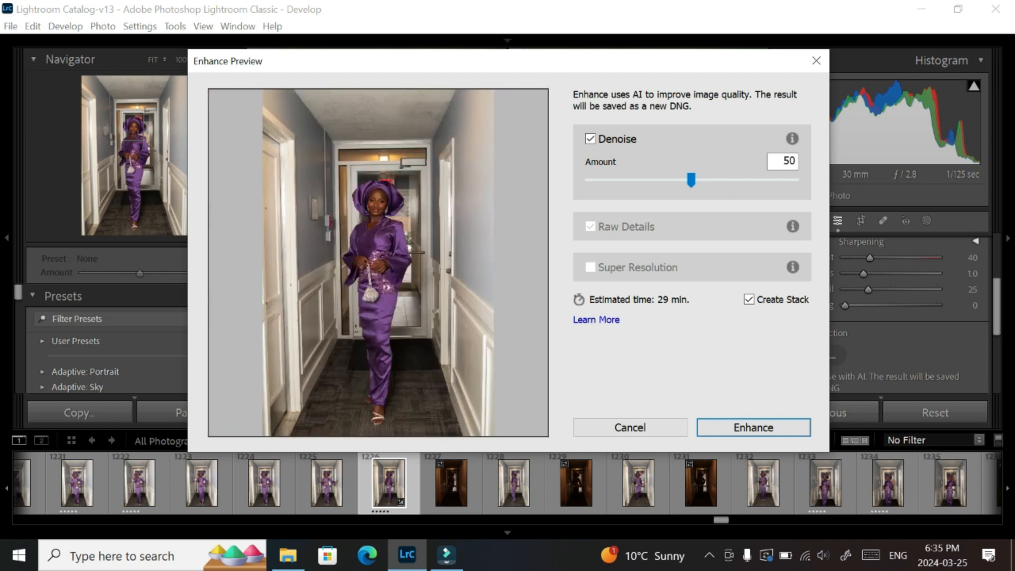
click(377, 212)
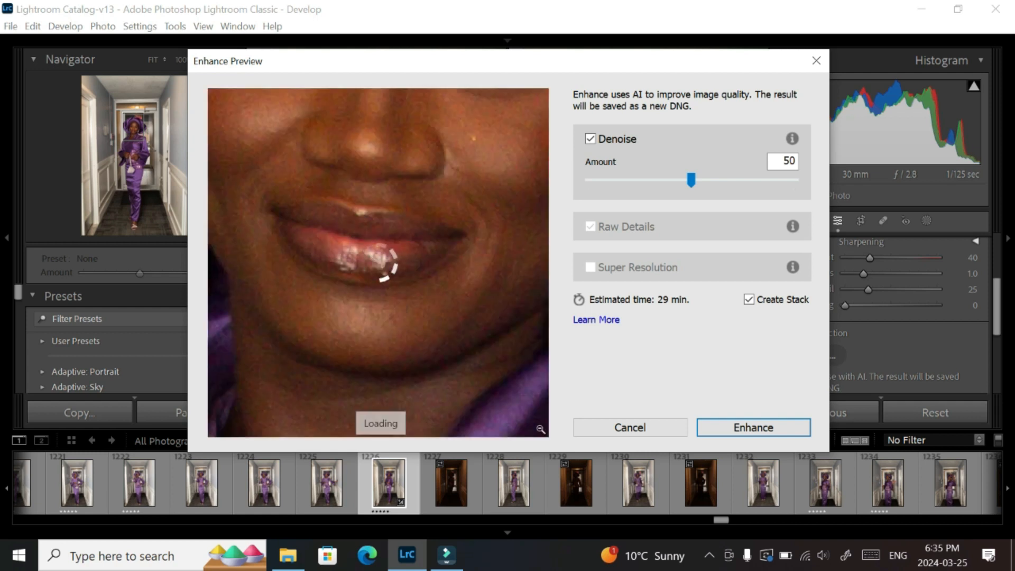
drag(377, 211, 317, 272)
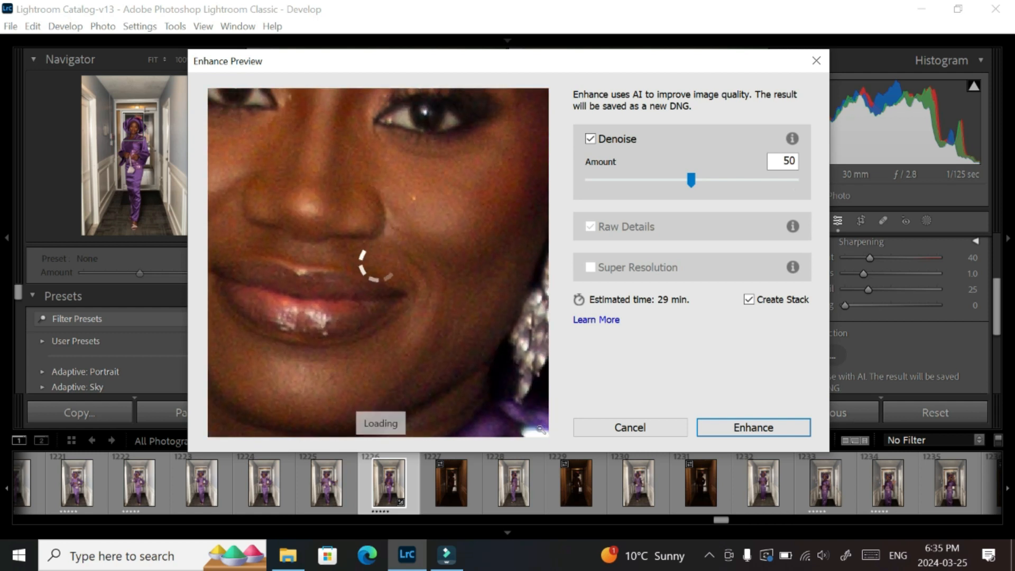
click(650, 180)
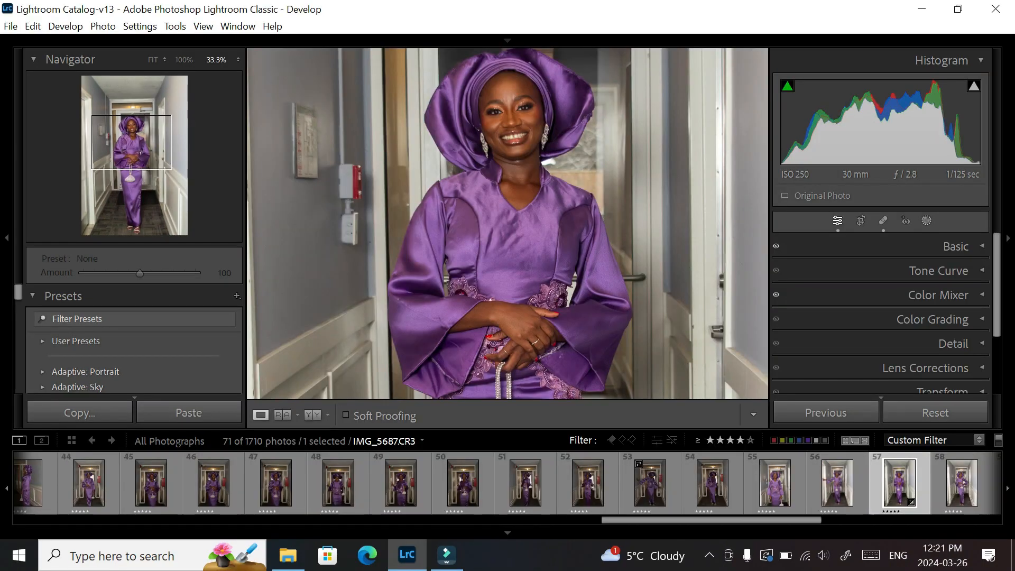
Step: Add a Select Subject mask over the woman and bring up its Tone settings
click(926, 220)
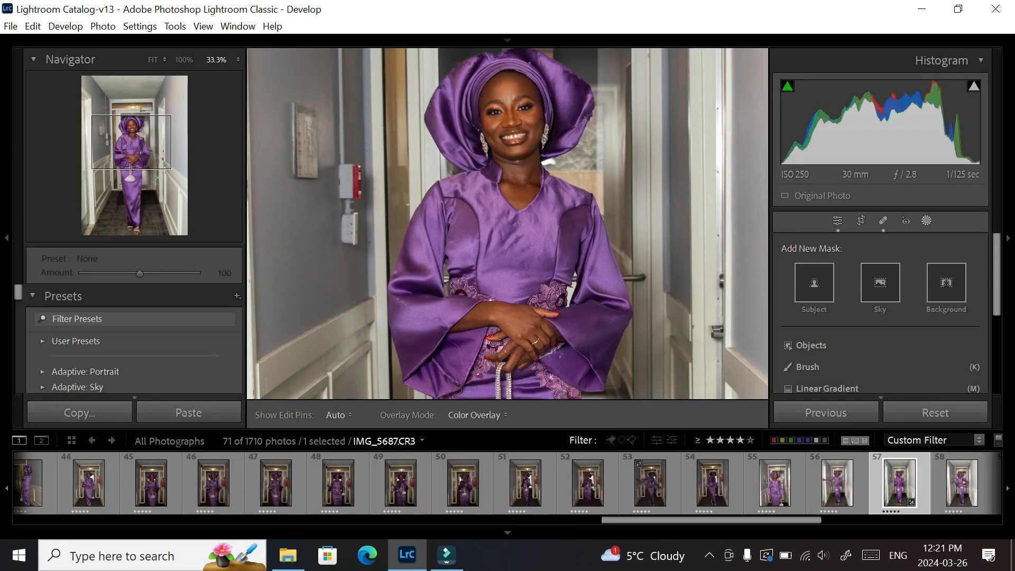
click(814, 282)
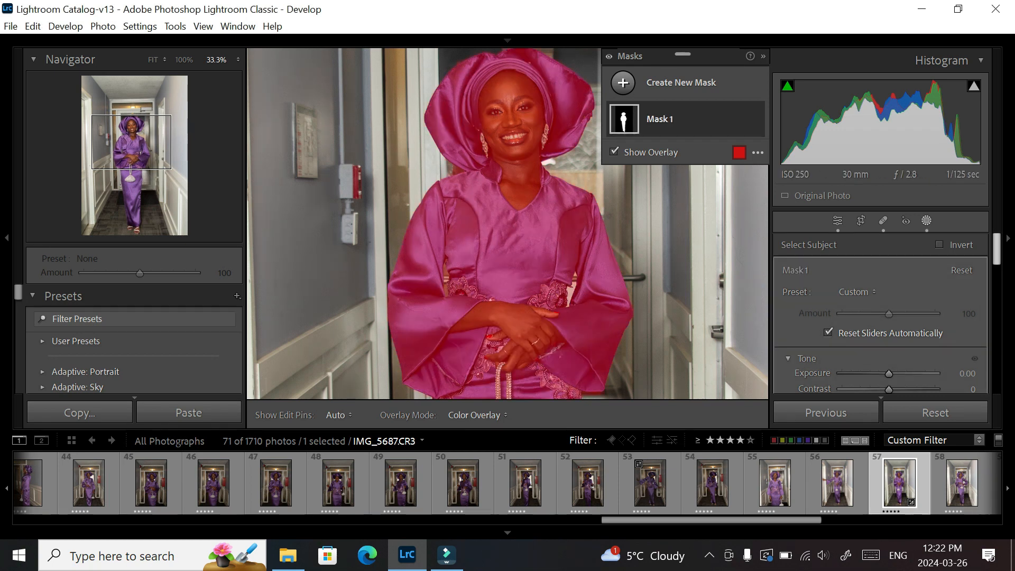
scroll(880, 313, down, 3)
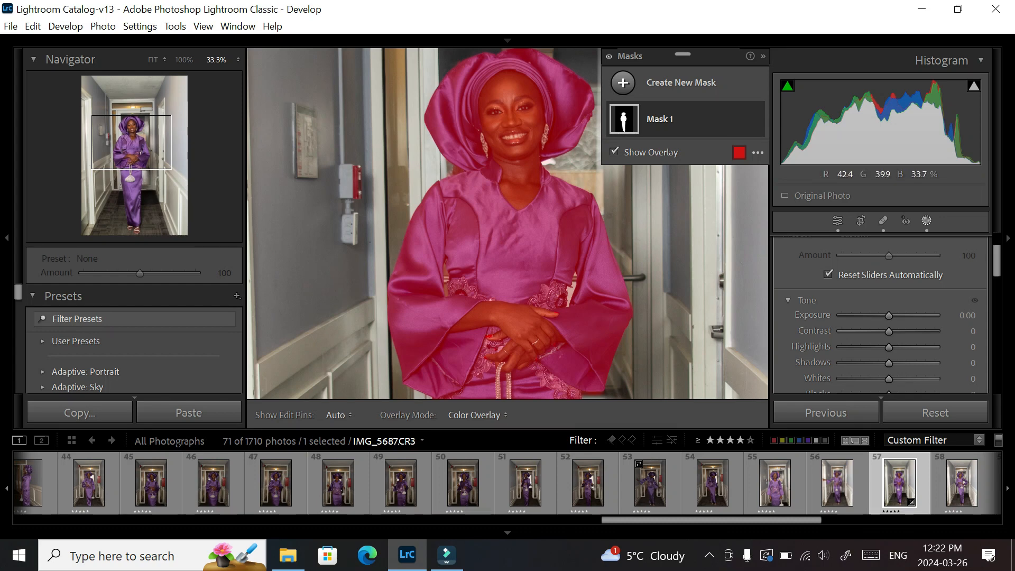
Step: Invert the Select Subject mask so it covers the hallway background instead of the woman
scroll(880, 312, up, 3)
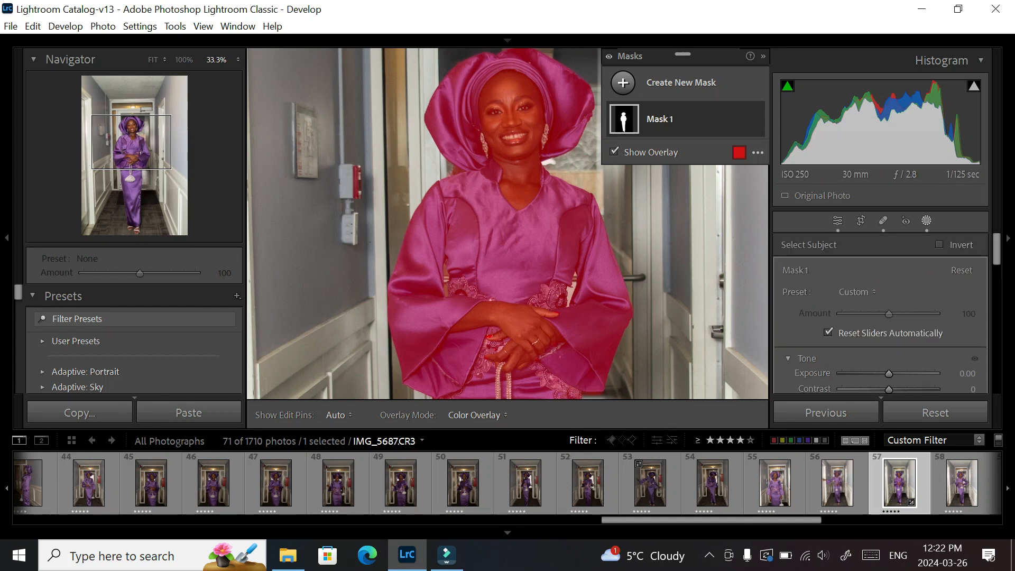
key(ctrl+equal)
key(ctrl+minus)
key(ctrl+minus)
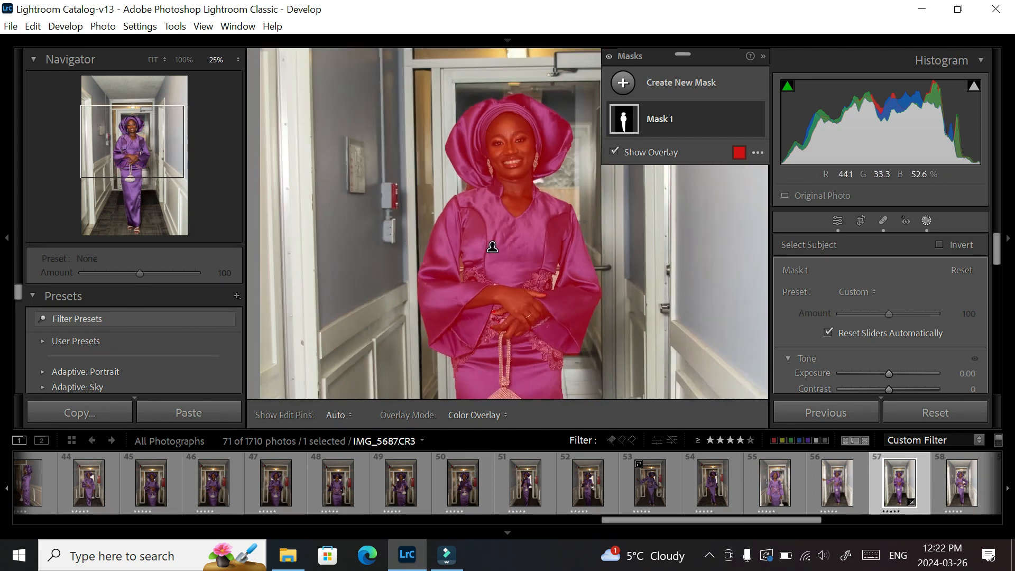
key(ctrl+minus)
key(ctrl+minus)
key(ctrl+minus)
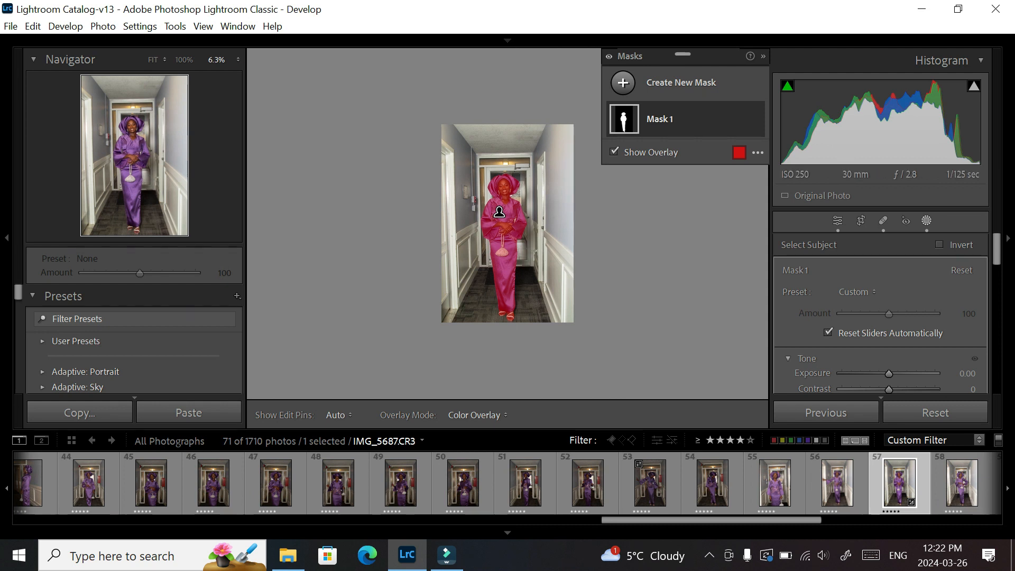
scroll(879, 312, down, 5)
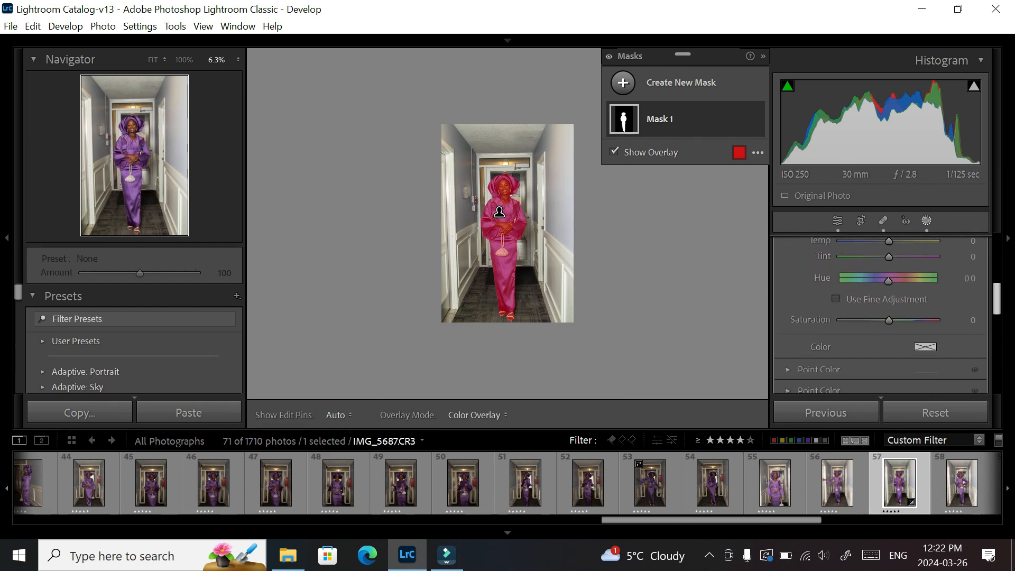
scroll(880, 314, up, 5)
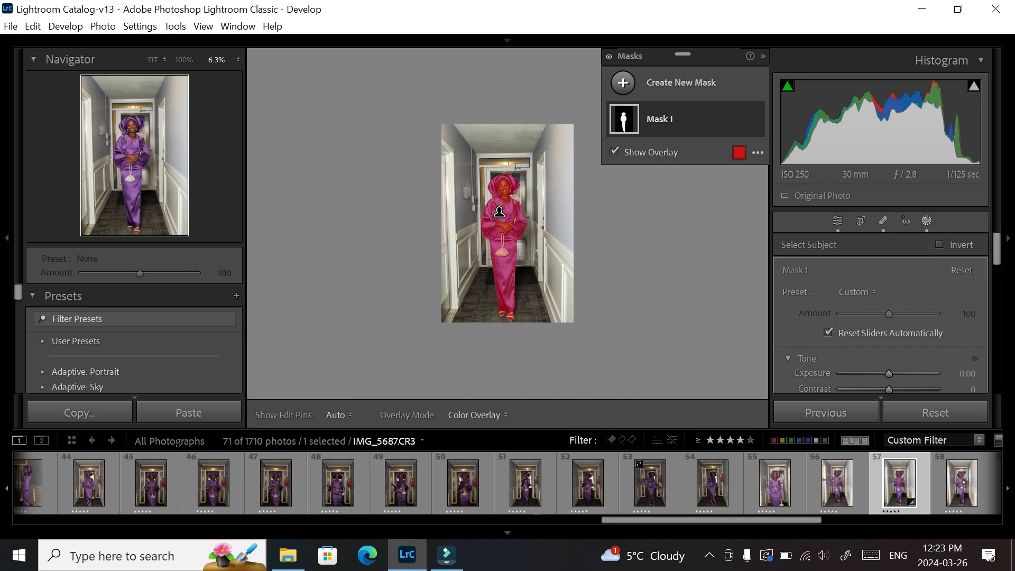
click(939, 244)
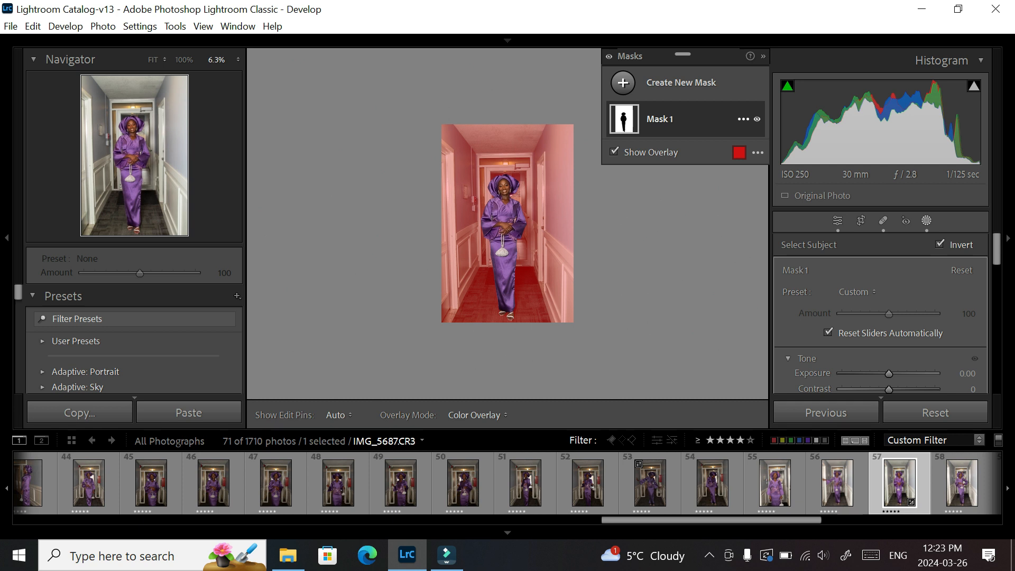
click(743, 119)
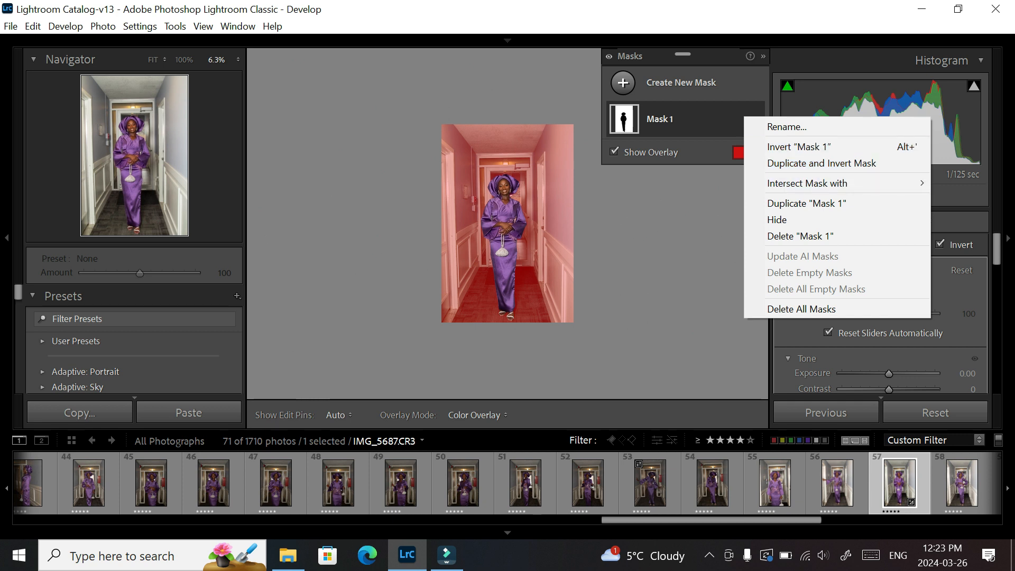
key(Escape)
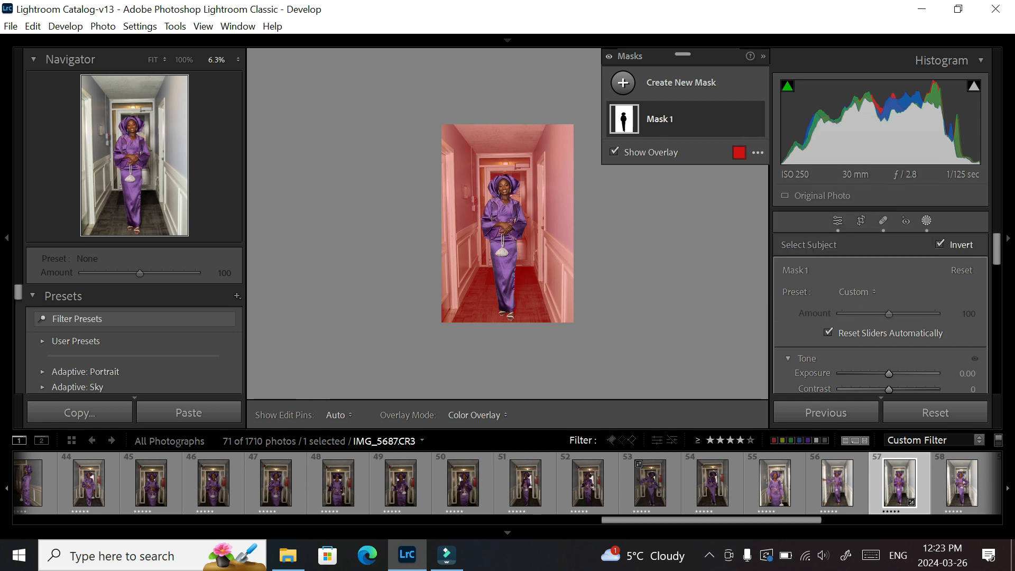
Step: Hide the mask overlay and set the background mask's Exposure to -0.11 and Contrast to -11
scroll(967, 273, down, 3)
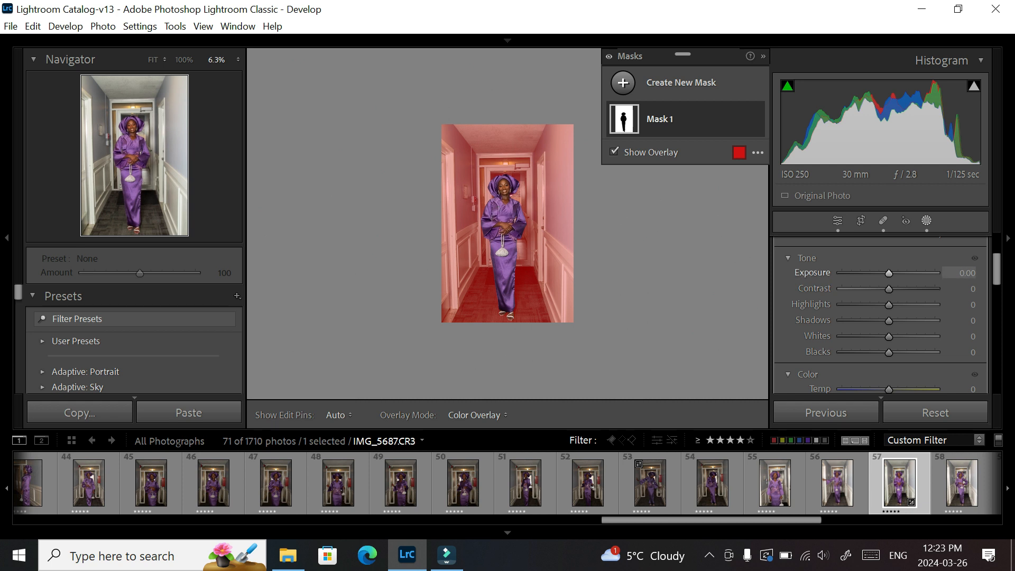
drag(888, 273, 886, 274)
key(o)
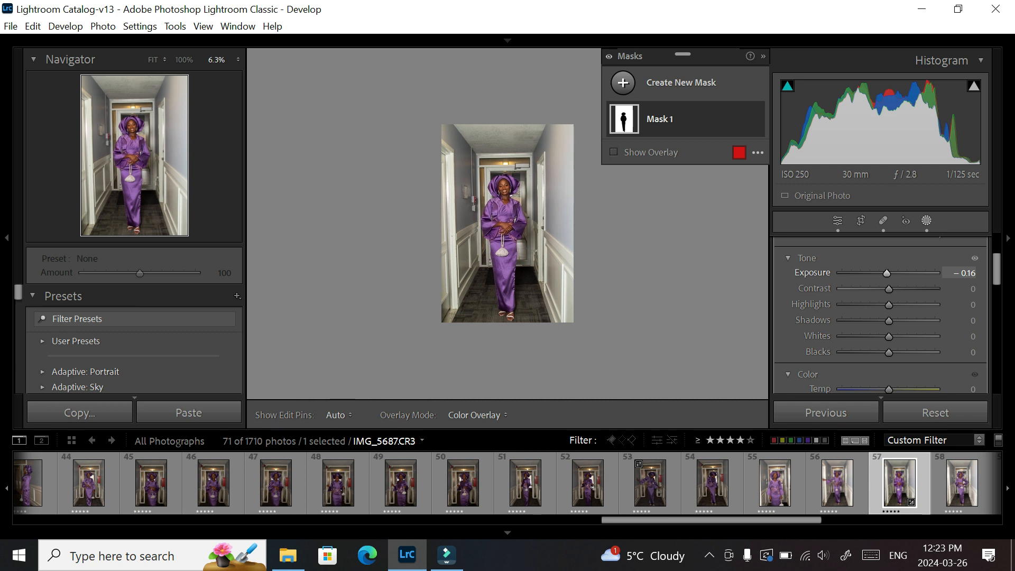
drag(886, 273, 935, 289)
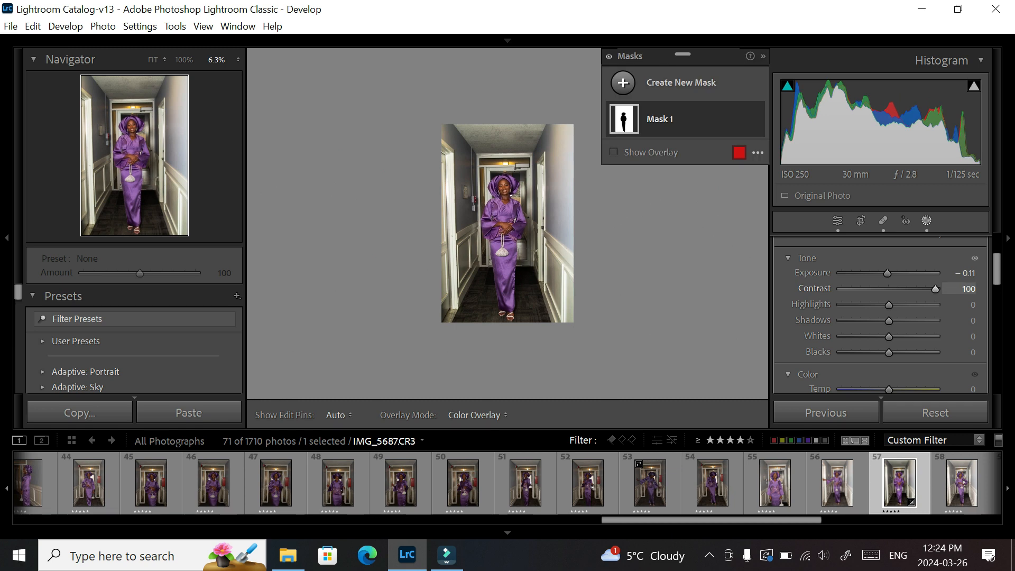
key(ctrl+equal)
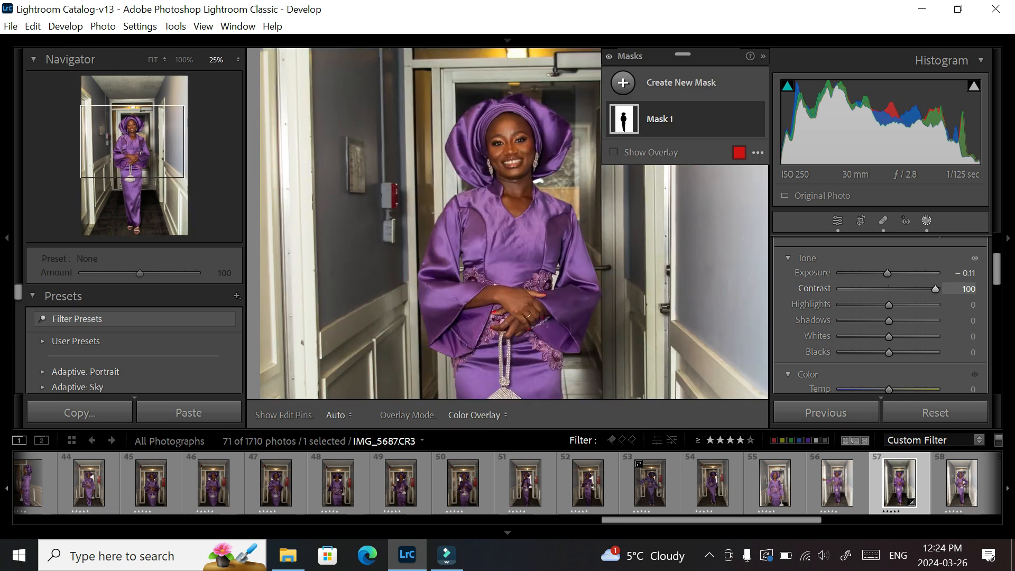
drag(935, 288, 883, 288)
drag(883, 288, 883, 289)
scroll(883, 289, down, 1)
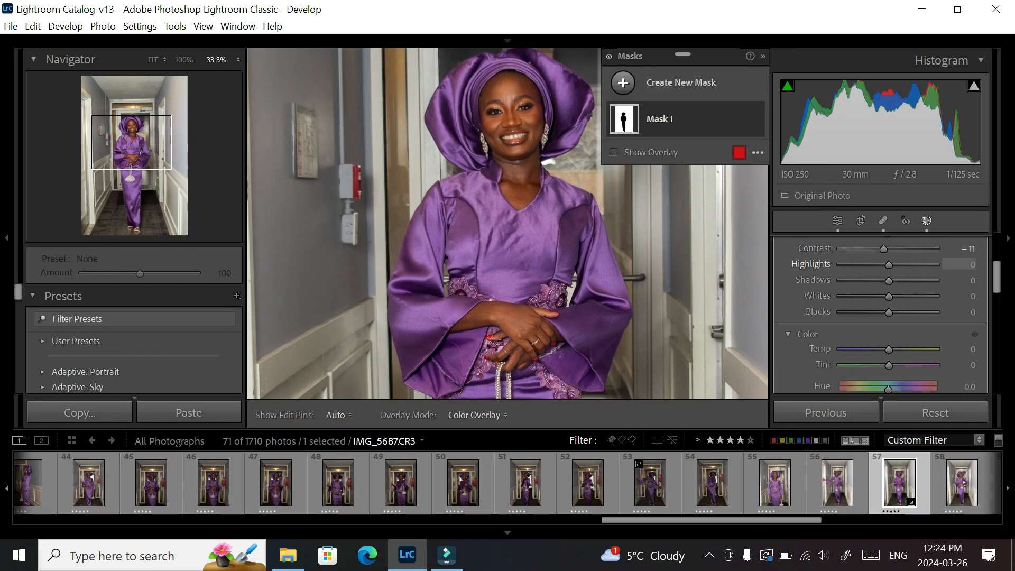
Step: Set the background mask's Highlights to -41 and Shadows to 15
drag(888, 264, 869, 265)
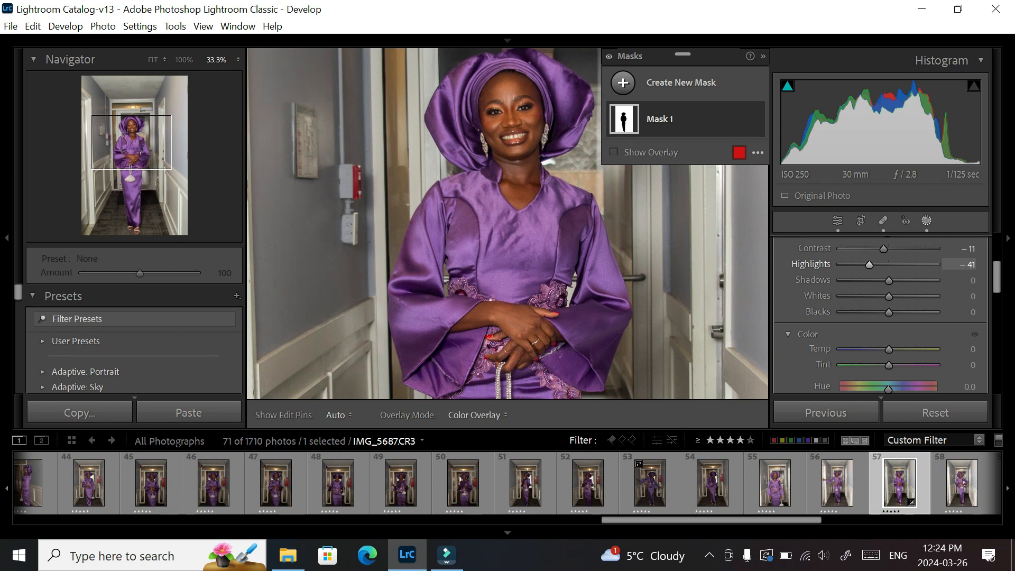
key(ctrl+minus)
key(ctrl+minus)
key(ctrl+minus)
key(ctrl+minus)
key(ctrl+minus)
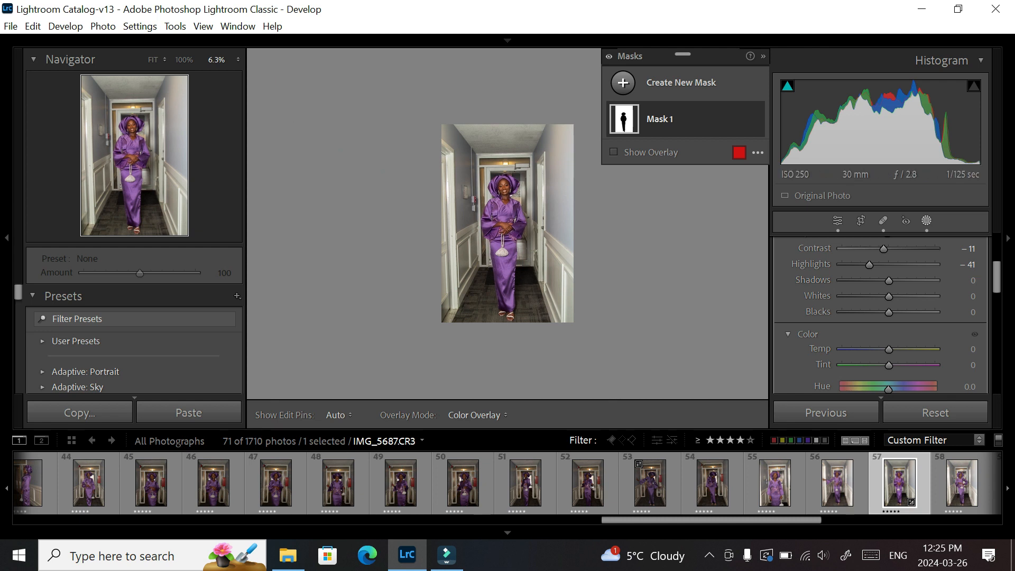
mouse_move(888, 280)
mouse_down()
mouse_move(897, 281)
mouse_move(880, 281)
mouse_move(895, 280)
mouse_up()
click(895, 281)
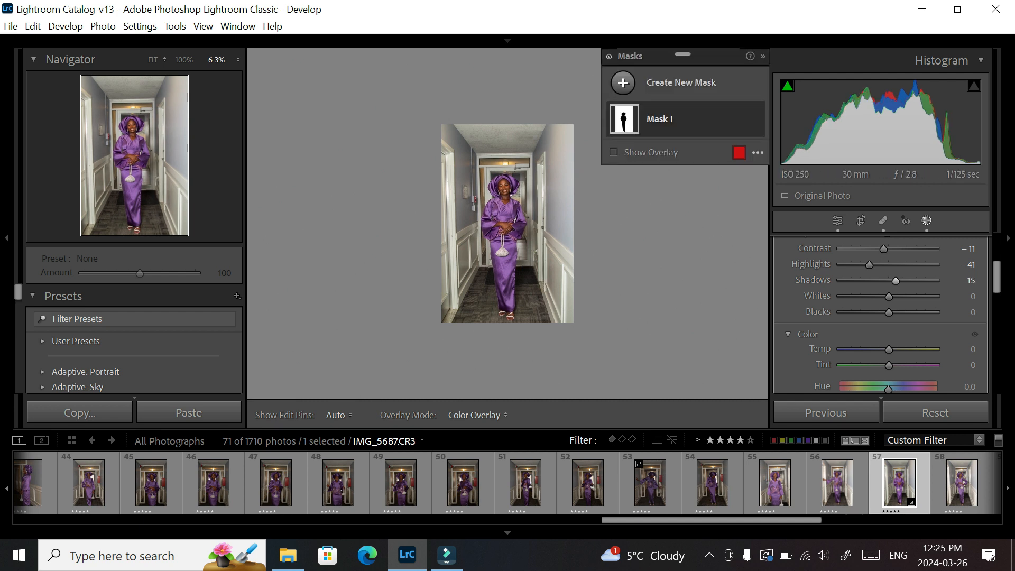
Step: Refine the background mask's tone with Exposure -0.38, Shadows 3, Whites 15 and Blacks 1
scroll(880, 317, up, 1)
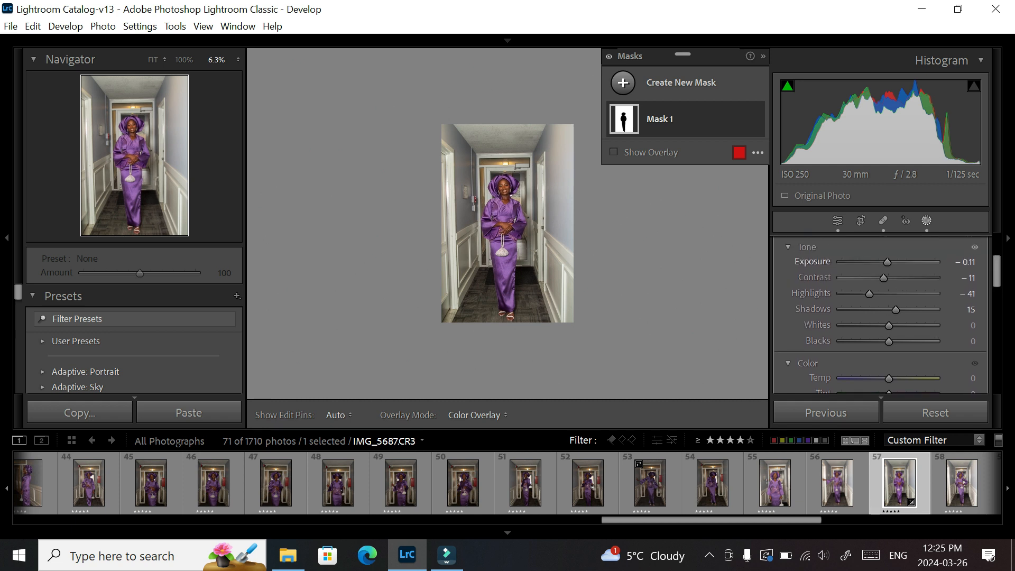
drag(887, 262, 884, 261)
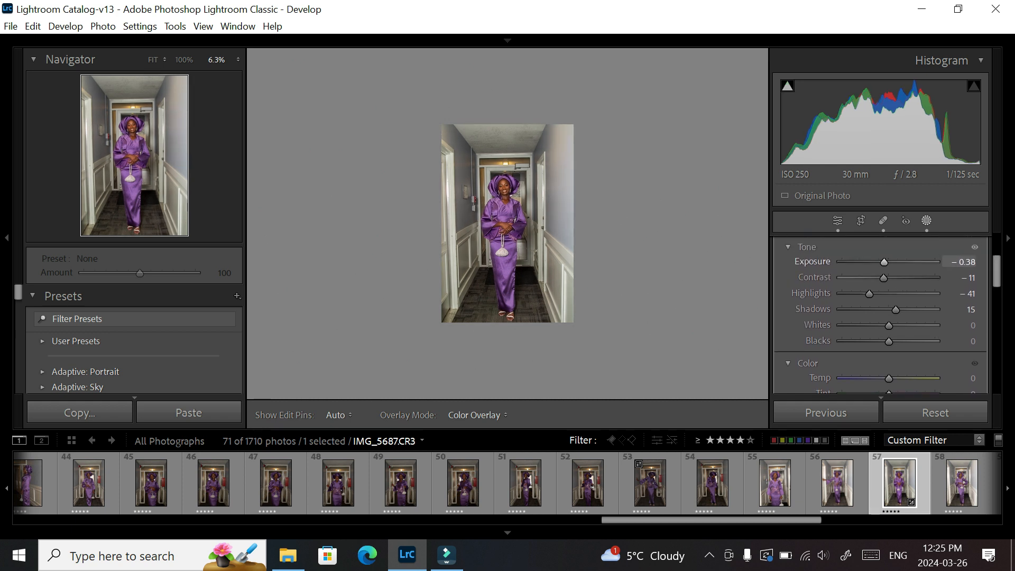
click(895, 310)
drag(888, 326, 895, 325)
click(895, 326)
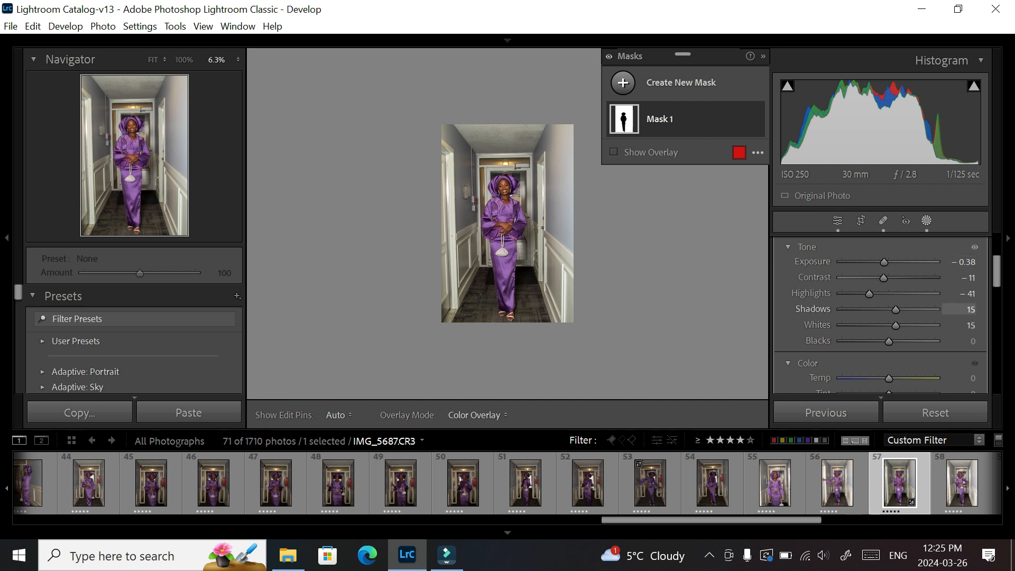
drag(888, 342, 890, 309)
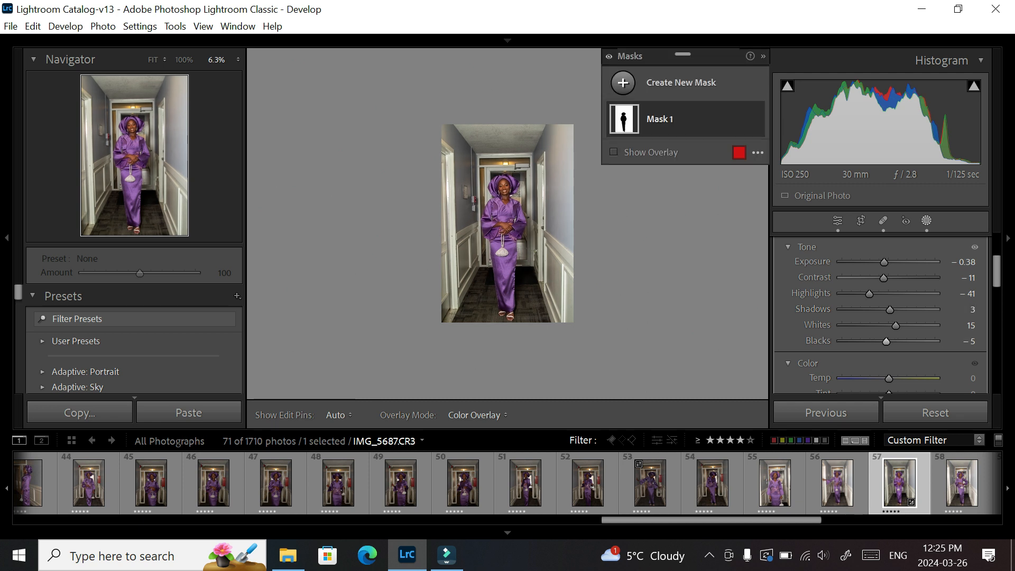
drag(879, 340, 889, 341)
Step: Shift the background mask's colour temperature slightly cooler and check the woman and walls up close
scroll(880, 318, down, 3)
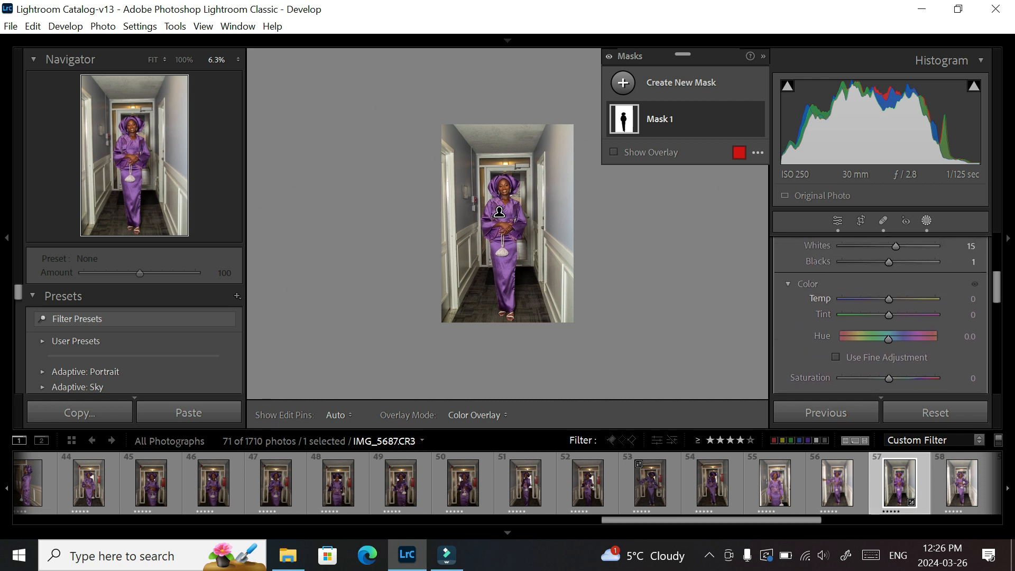
drag(889, 299, 884, 299)
click(499, 212)
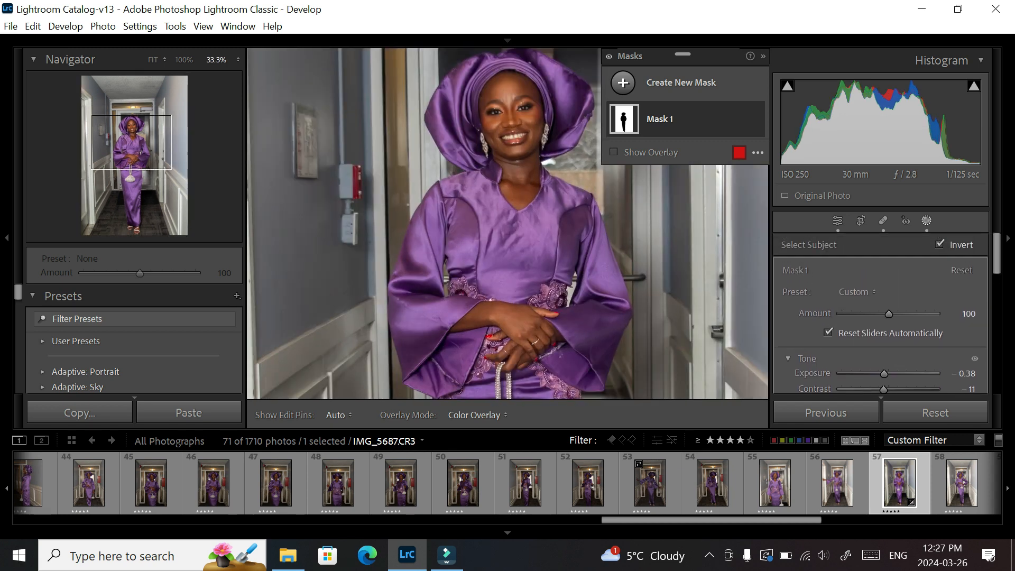
Step: Review the background mask's adjustments and compare the photo side by side before and after
scroll(879, 314, down, 5)
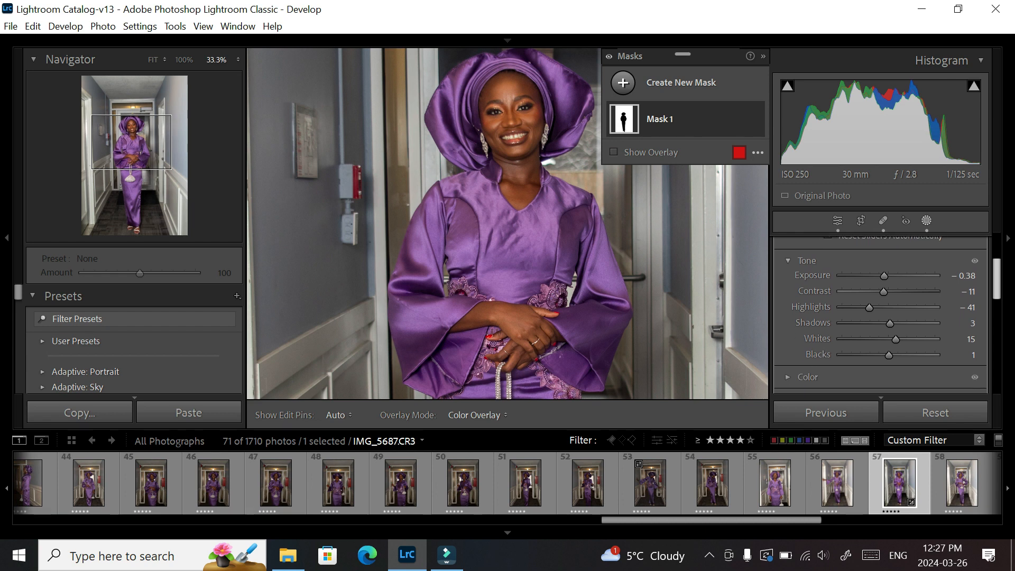
drag(996, 288, 996, 292)
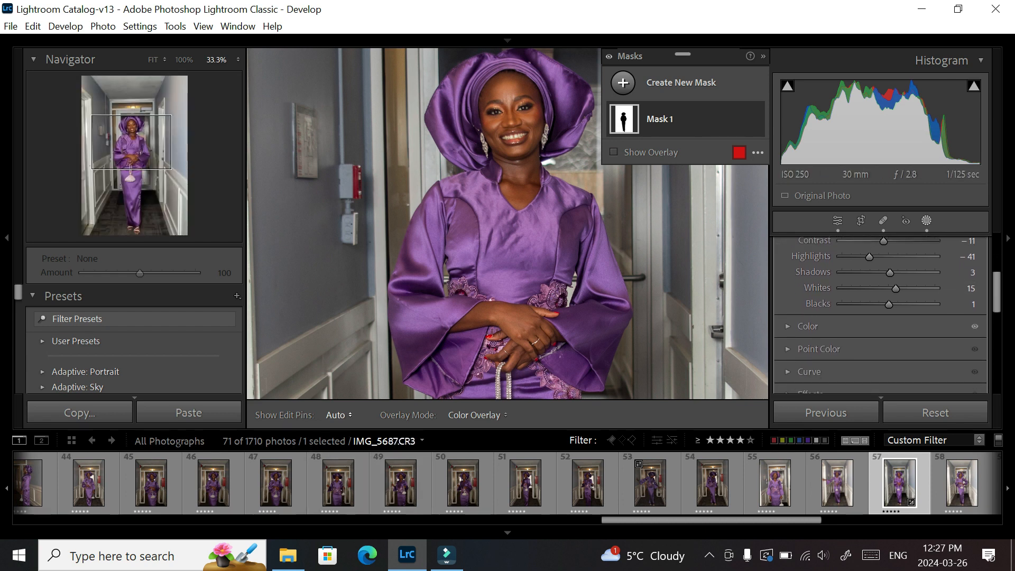
key(y)
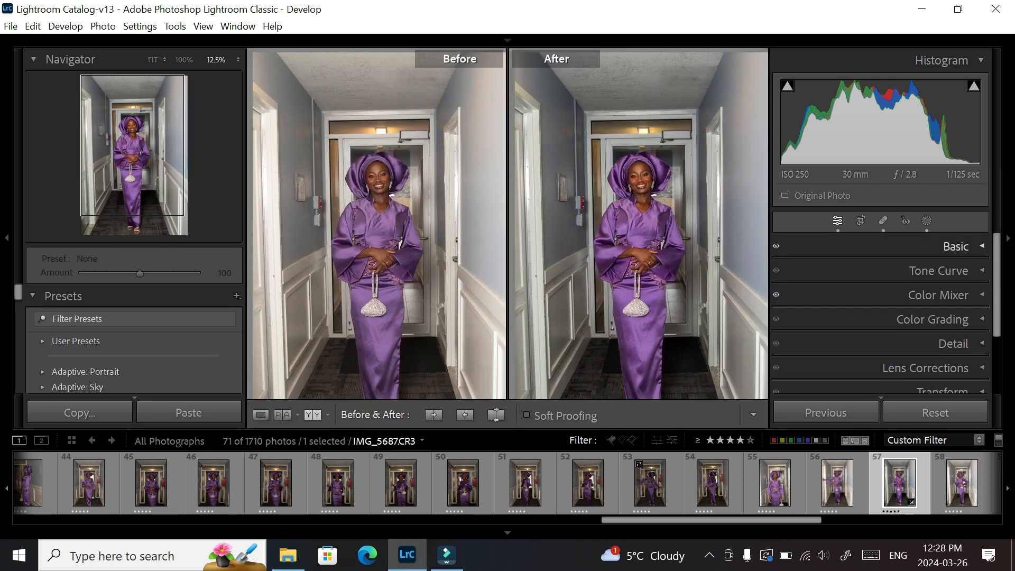
Step: Open the Lens Blur settings and apply the blur to the photo
scroll(879, 317, down, 2)
scroll(941, 354, down, 1)
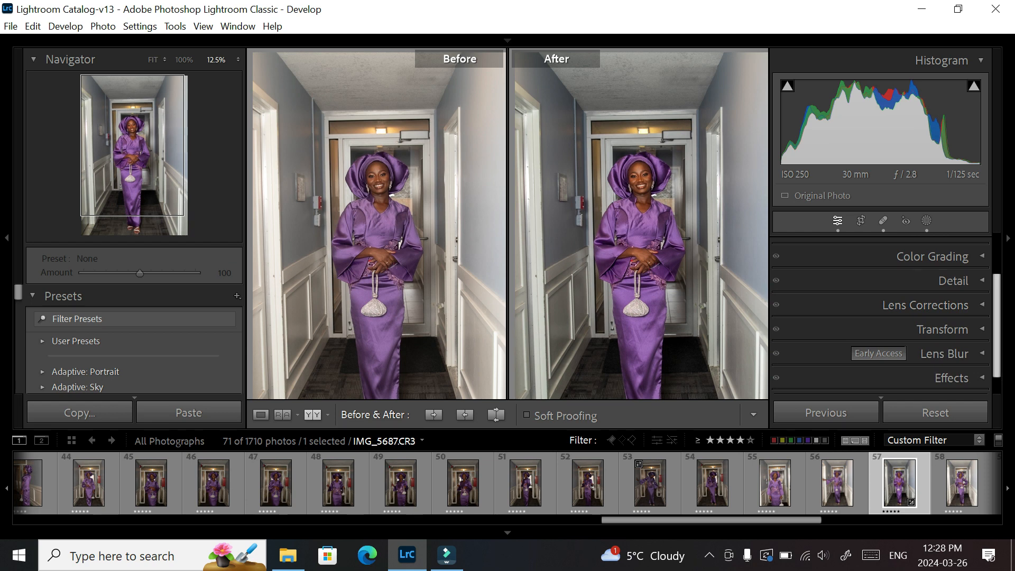
scroll(941, 354, down, 1)
click(944, 329)
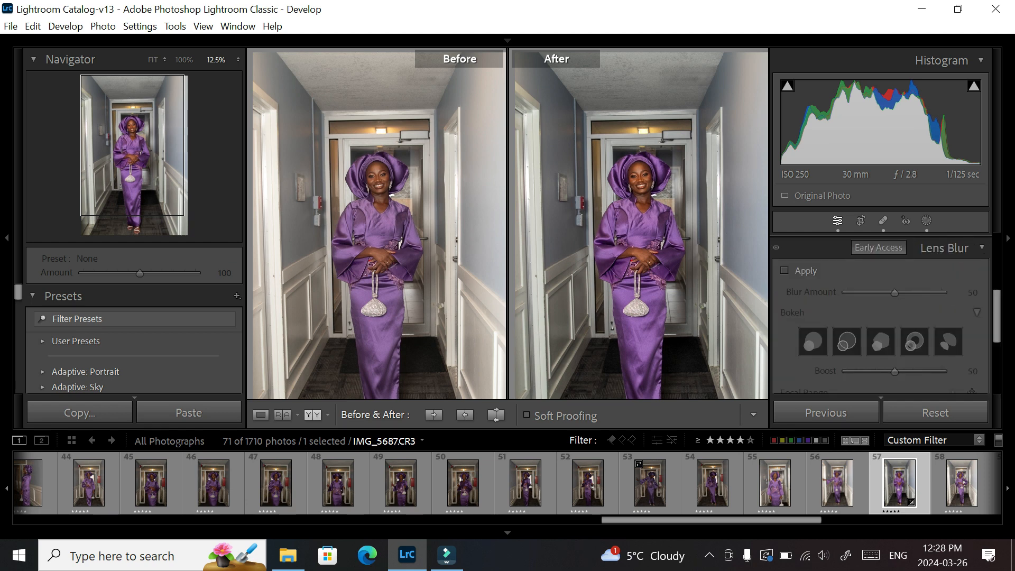
drag(996, 316, 996, 317)
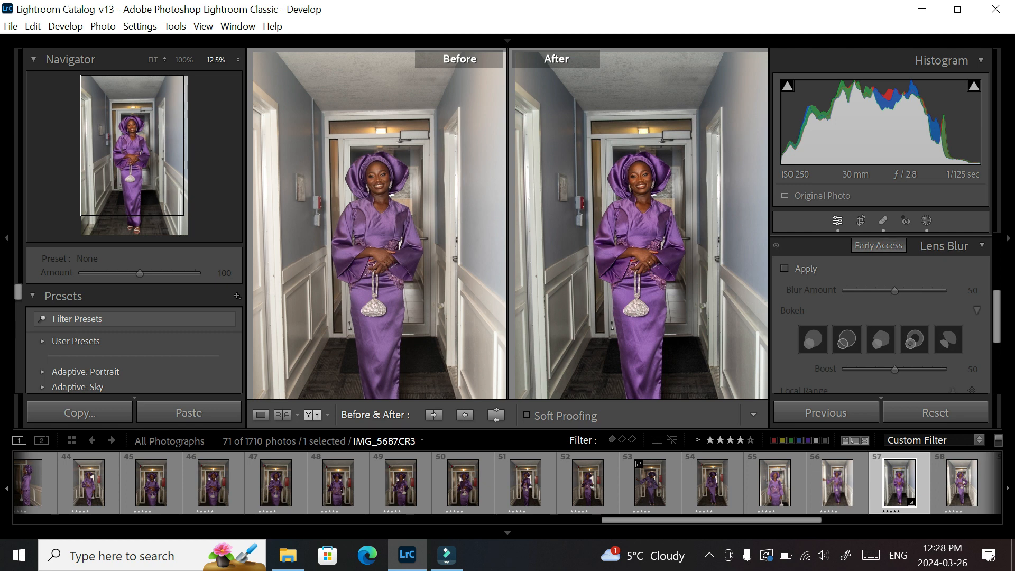
click(804, 269)
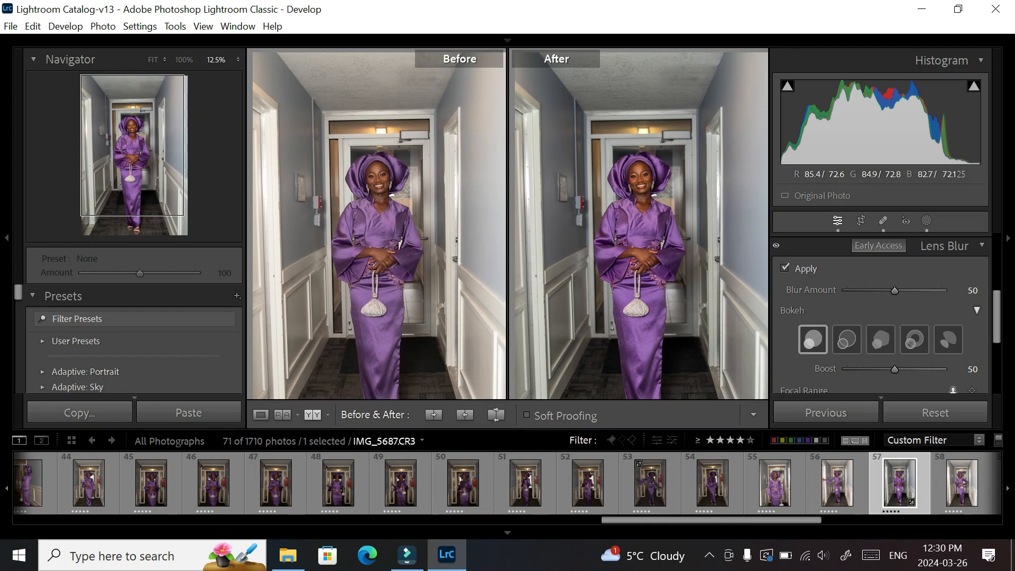
Step: Raise the Lens Blur amount to 69 while checking the background around the woman
key(ctrl+equal)
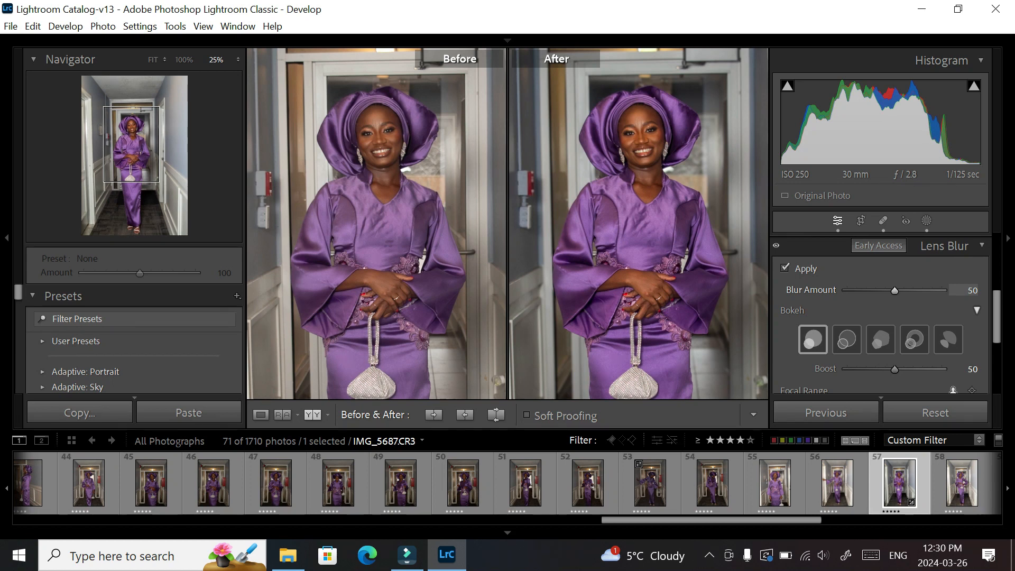
drag(894, 291, 904, 290)
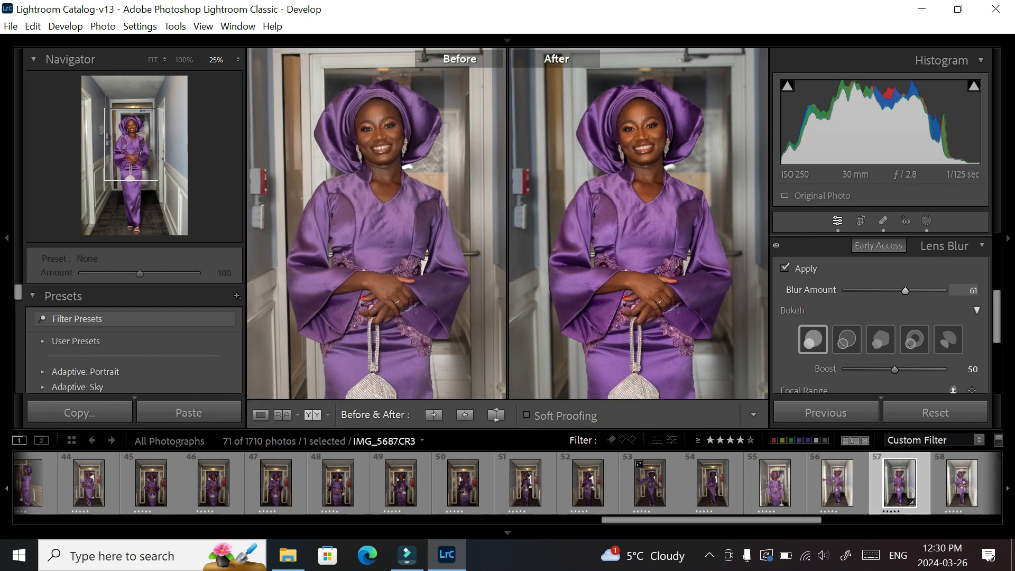
drag(905, 290, 910, 290)
drag(911, 291, 913, 290)
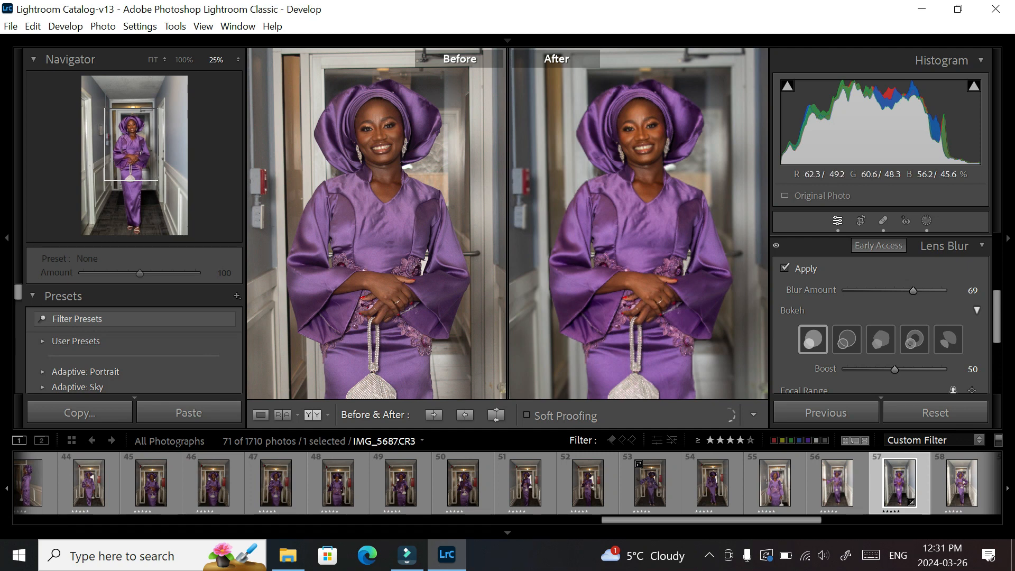
Step: Examine the background blur around the lower gown, purse and feet in the before and after comparison
scroll(587, 158, down, 3)
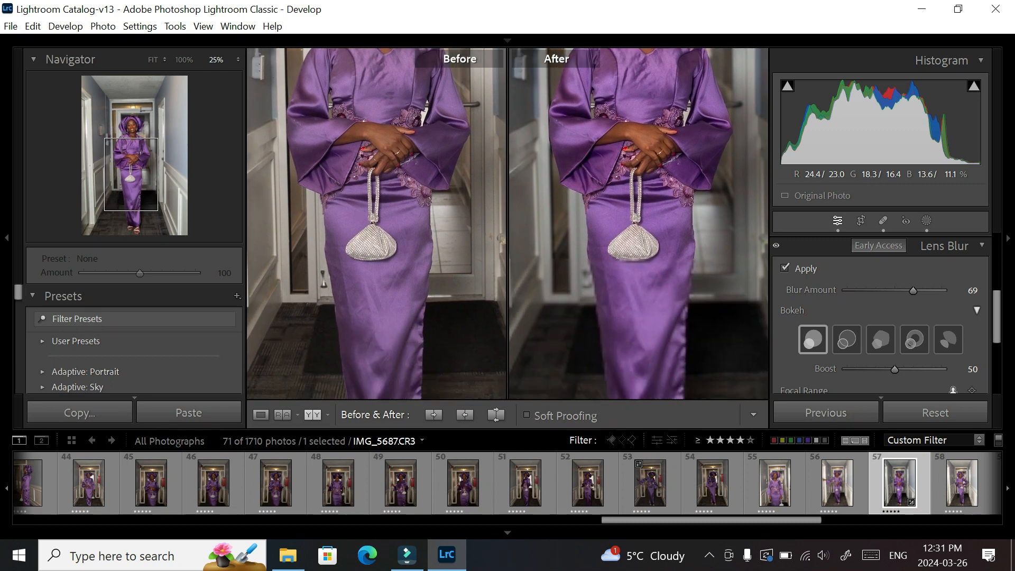
click(587, 159)
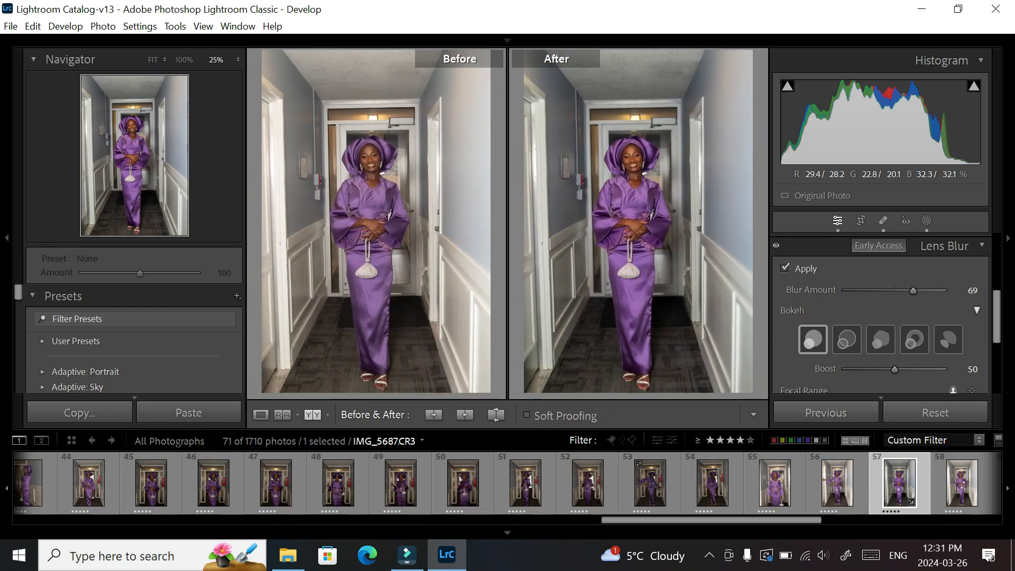
click(631, 328)
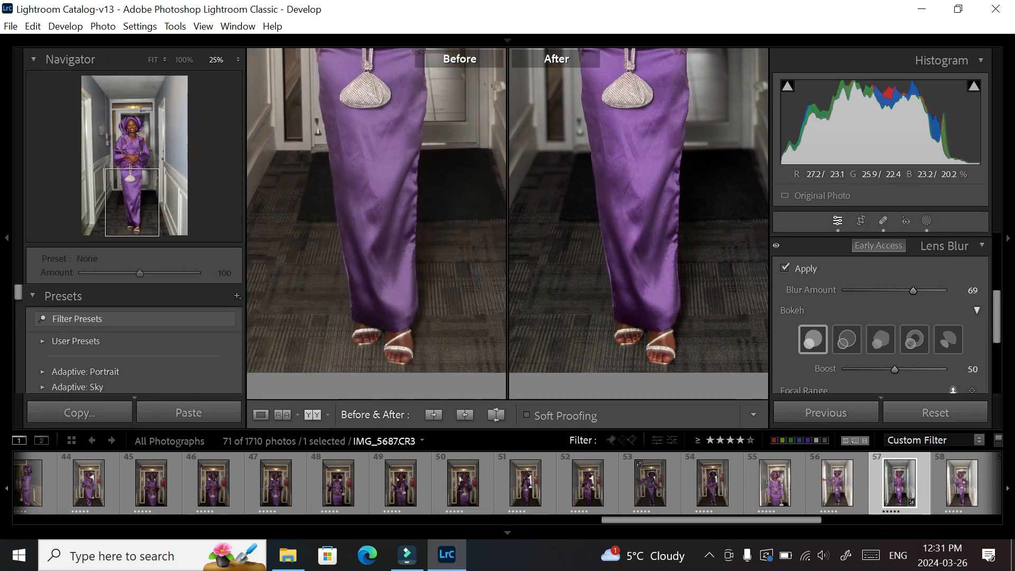
Step: Raise the Lens Blur amount to 76 while comparing the woman and the background before and after
drag(631, 286, 630, 363)
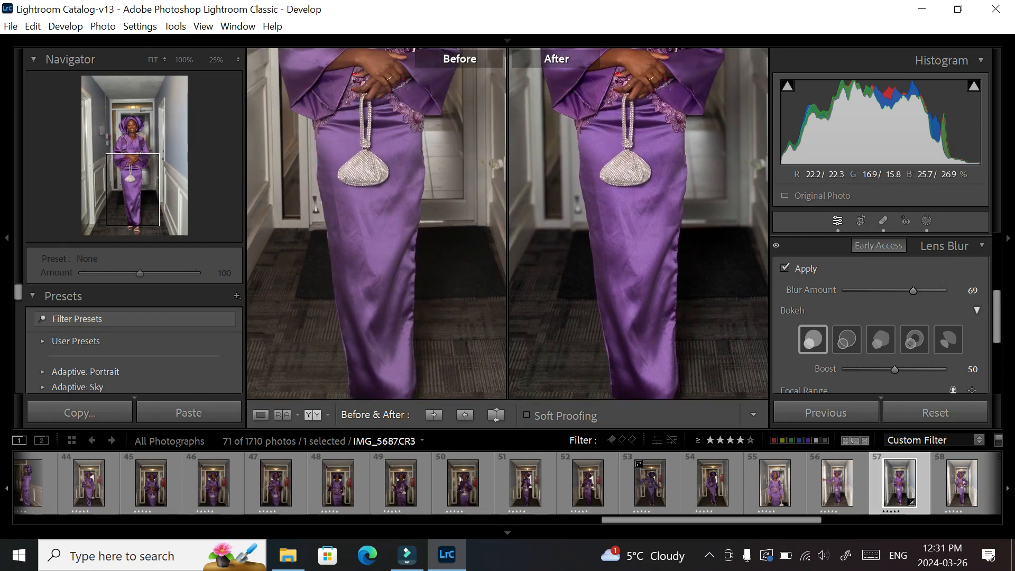
click(630, 363)
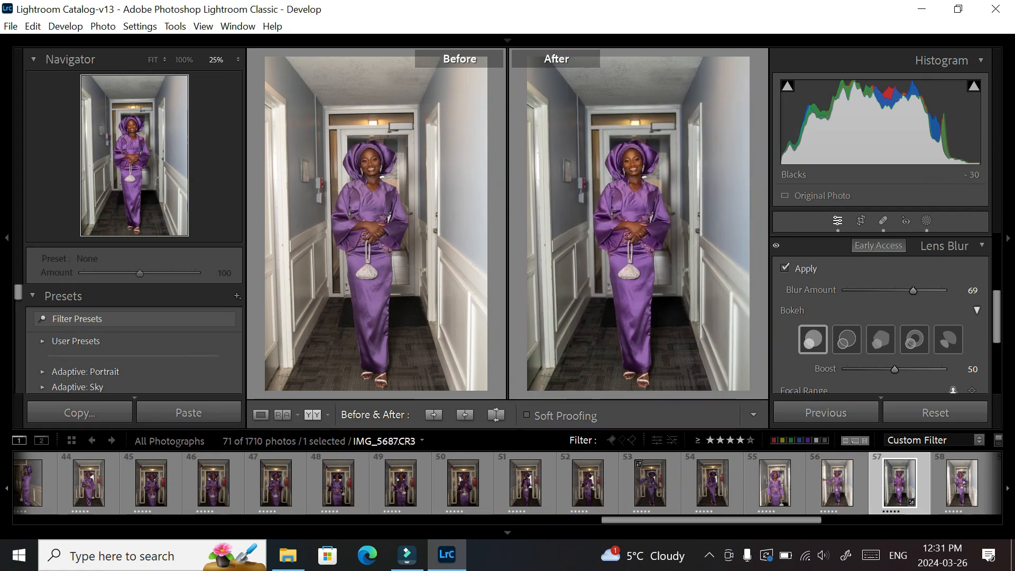
click(629, 363)
drag(629, 201, 643, 361)
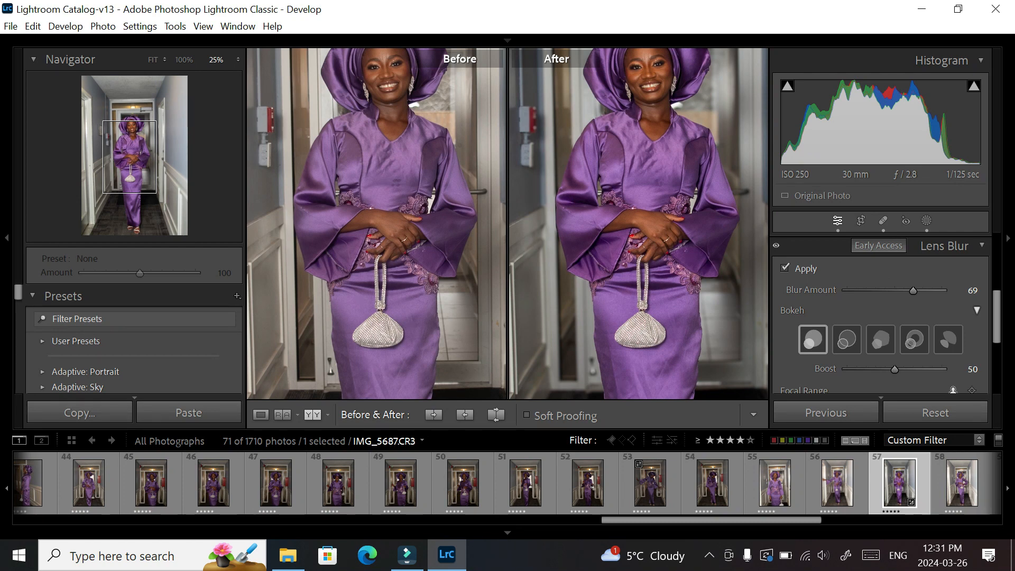
click(644, 361)
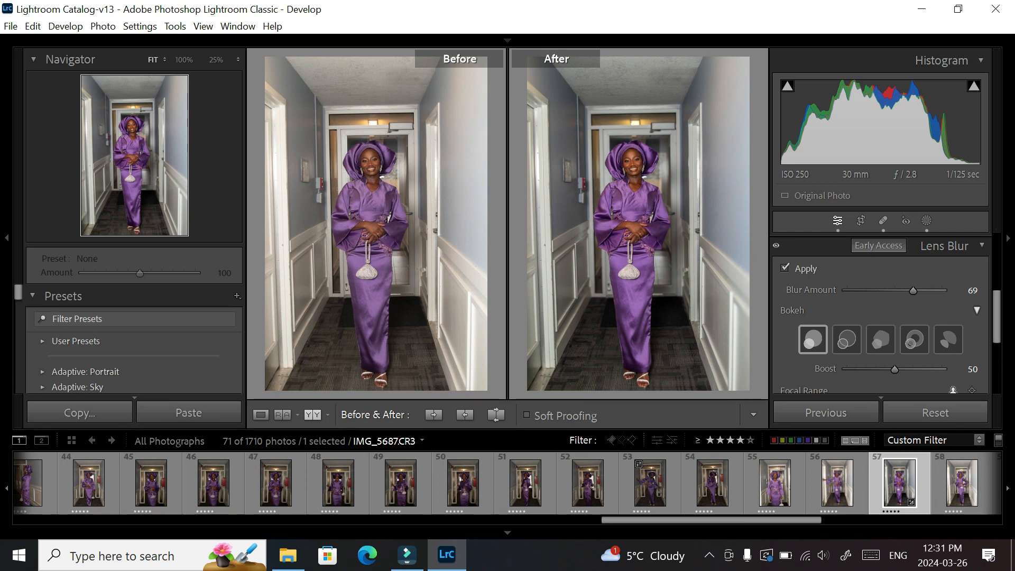
drag(913, 291, 918, 291)
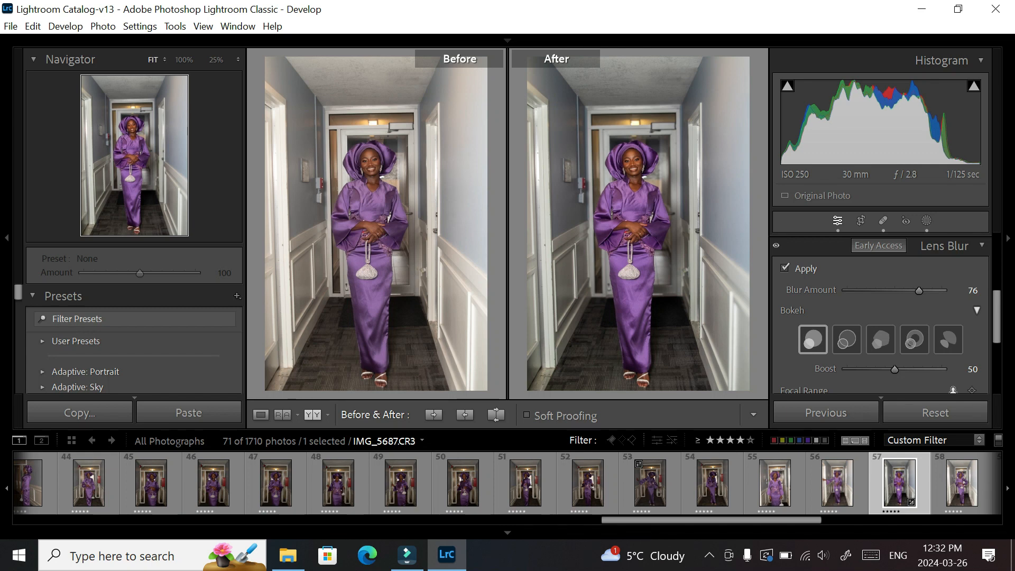
key(ctrl+minus)
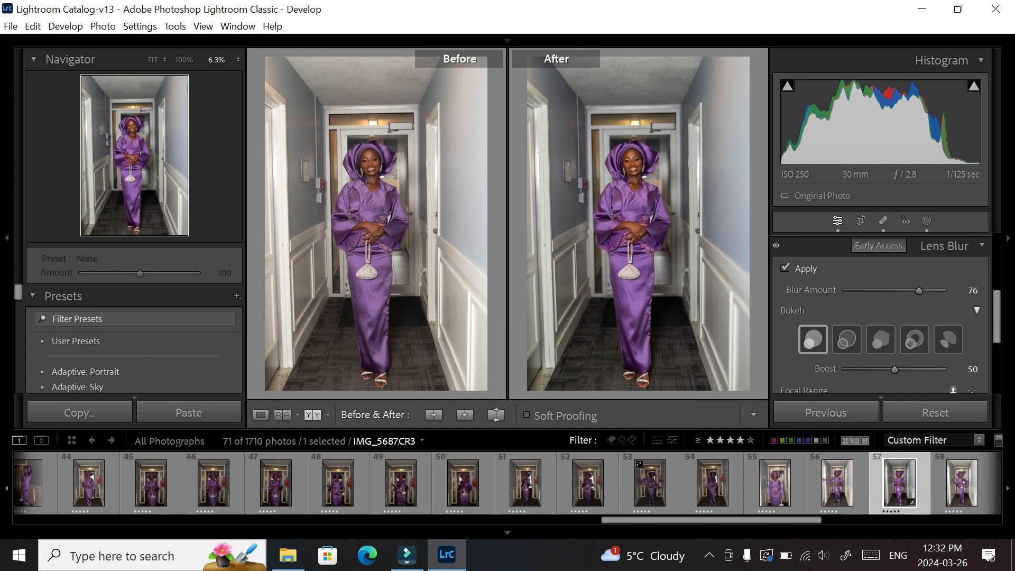
Step: Crop the photo slightly tighter around the woman with the original aspect ratio locked
click(945, 245)
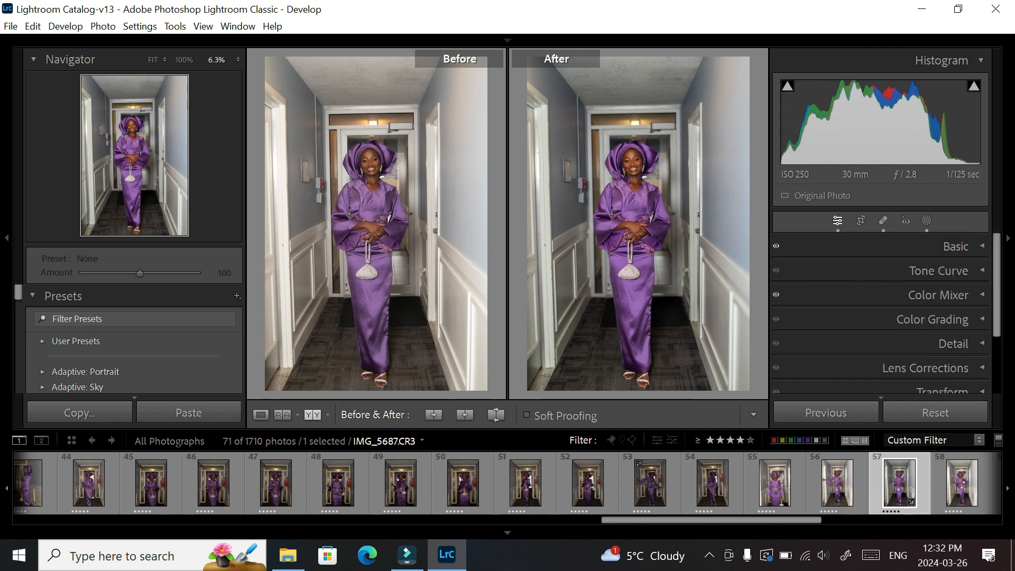
click(860, 221)
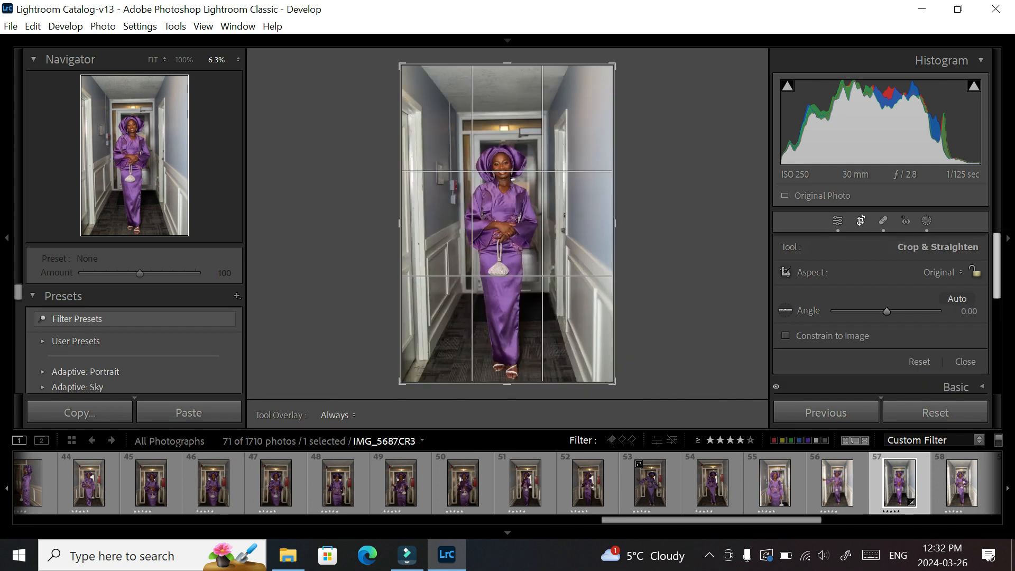
key(a)
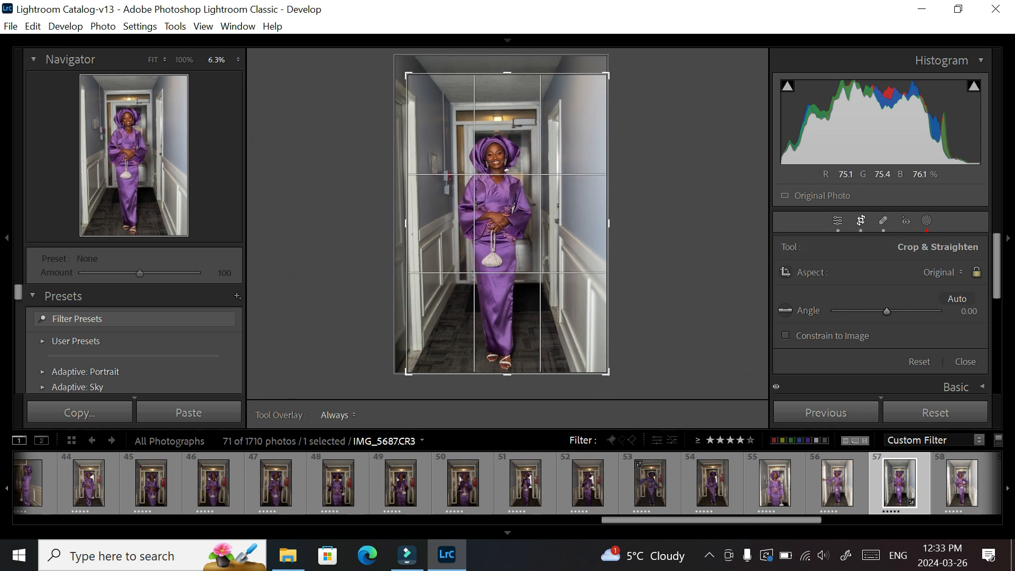
drag(887, 312, 887, 311)
key(Return)
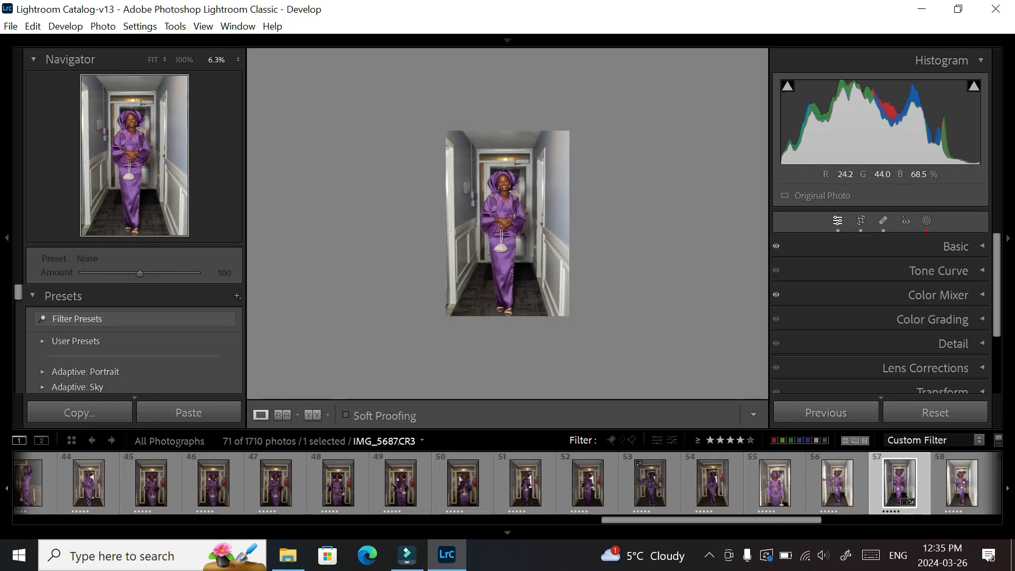
Step: Examine the cropped photo up close, covering the feet, lower gown, purse, hands, face and headwrap against the blurred hallway
key(ctrl+equal)
key(ctrl+equal)
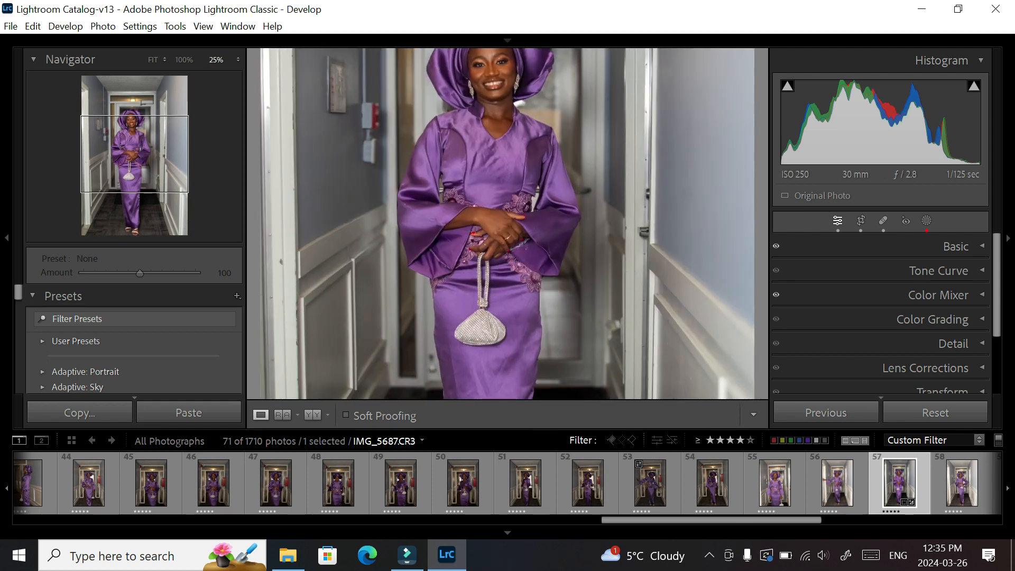
click(537, 323)
click(536, 323)
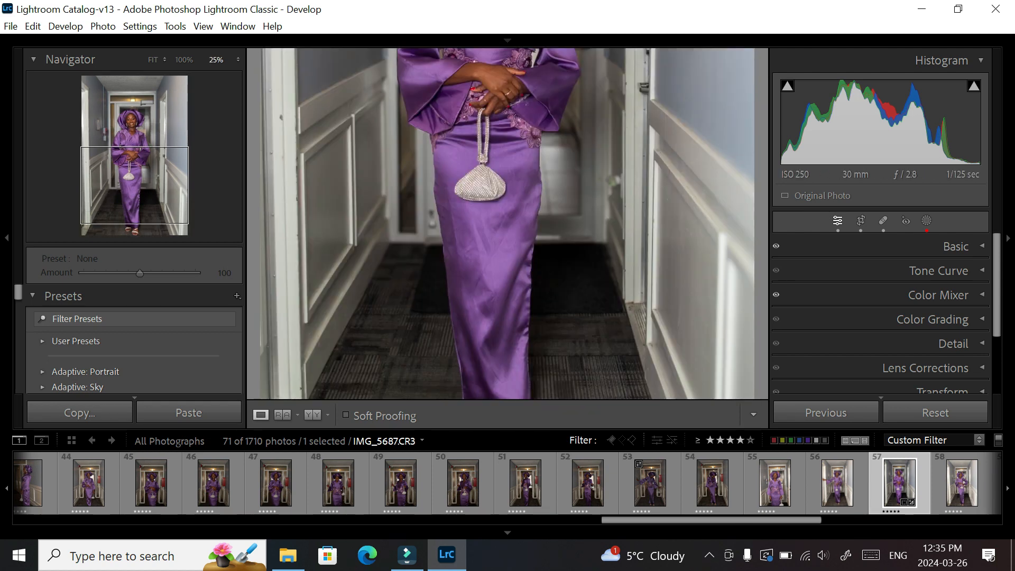
drag(513, 323, 512, 195)
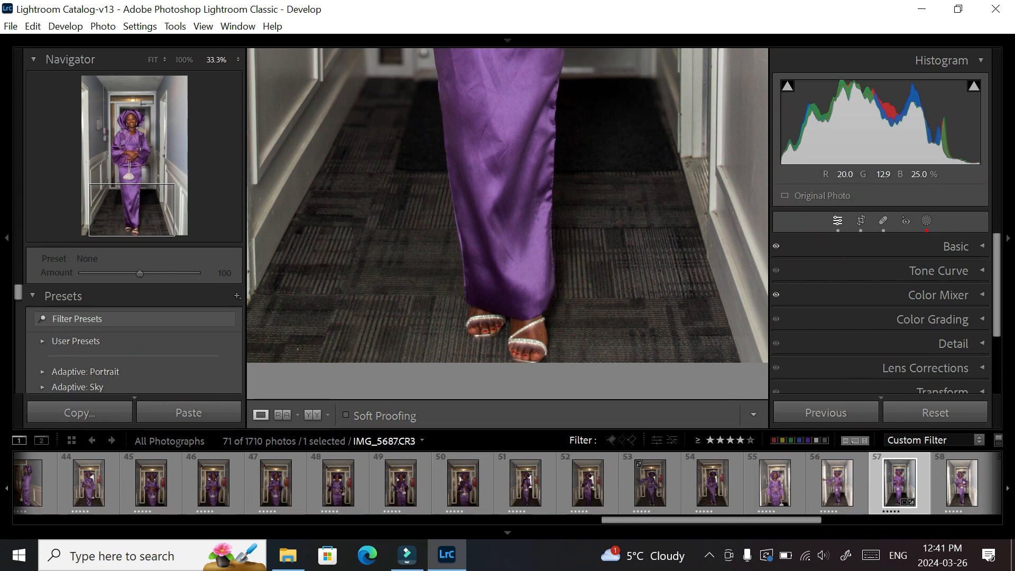
drag(499, 65, 501, 390)
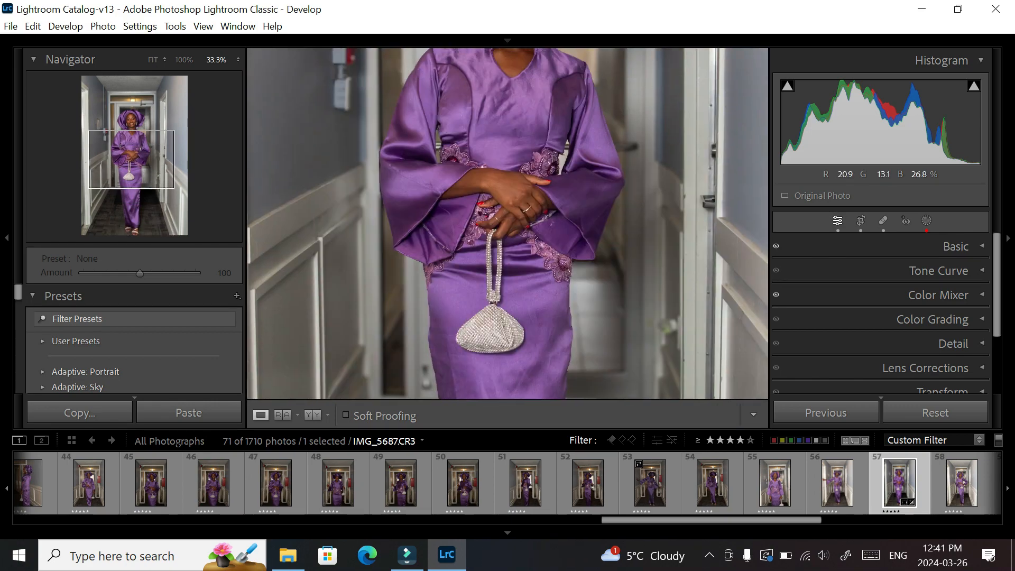
drag(499, 185, 518, 164)
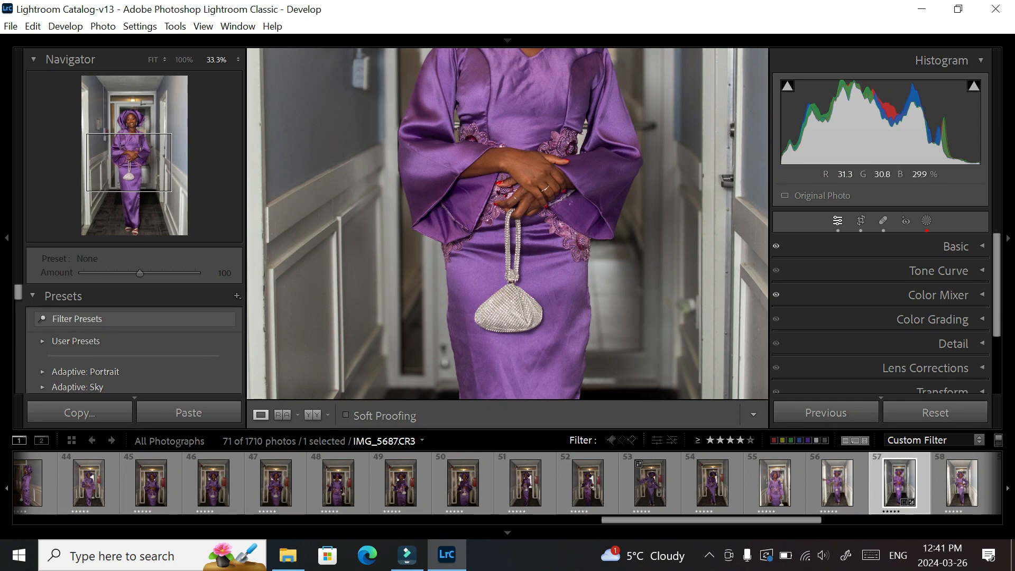
drag(509, 132, 507, 399)
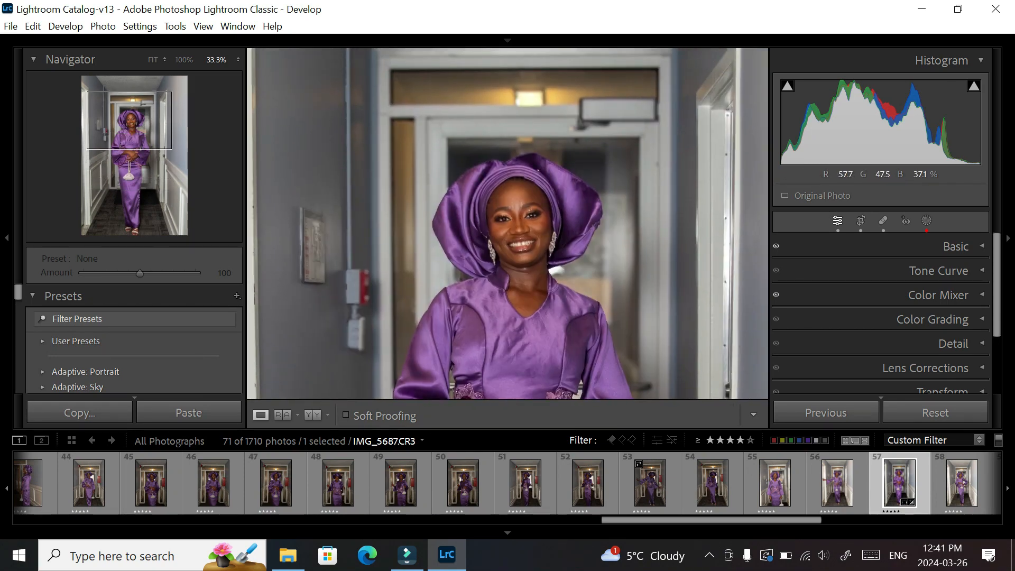
key(ctrl+minus)
key(ctrl+minus)
key(ctrl+minus)
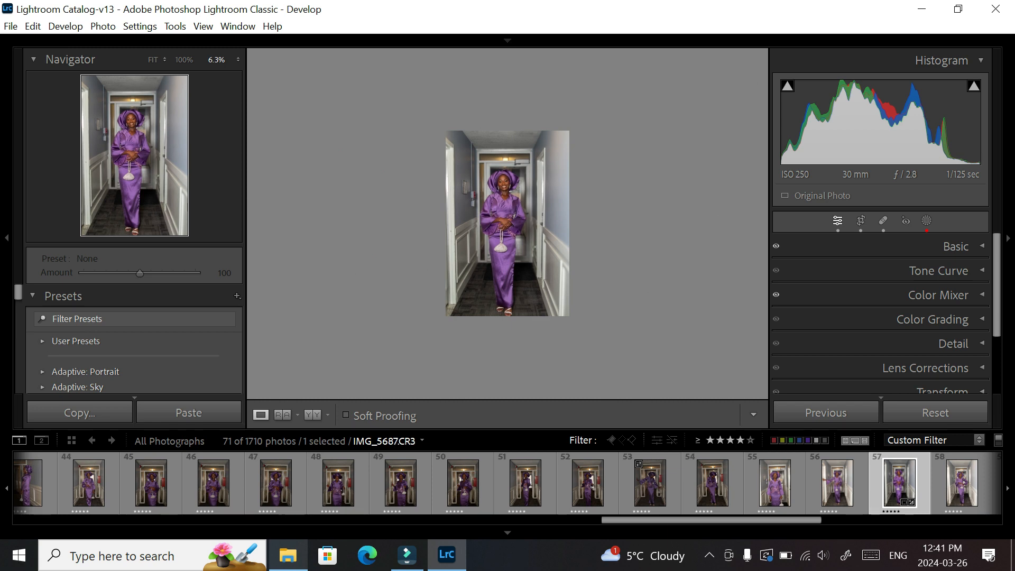
click(288, 555)
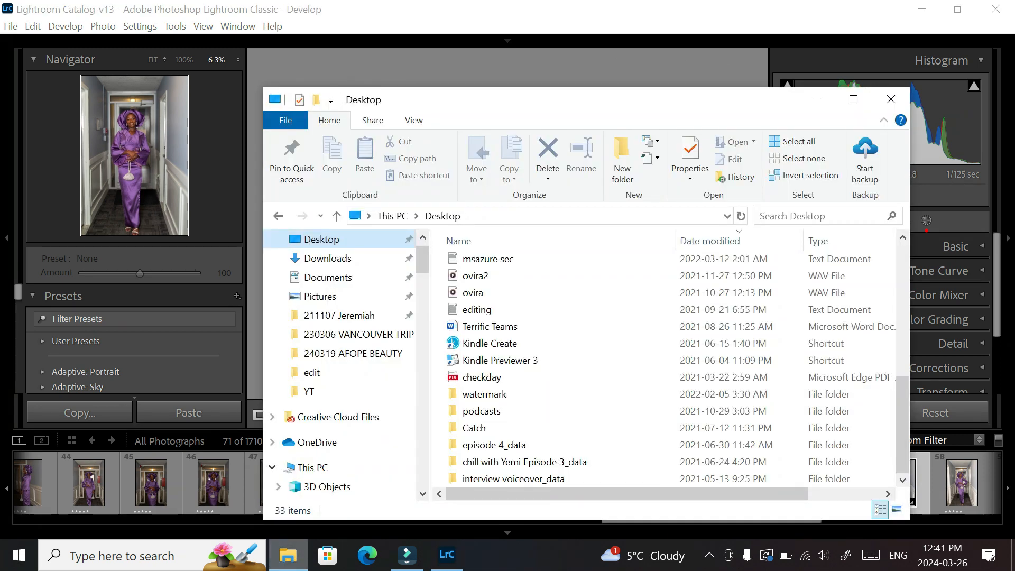
click(288, 555)
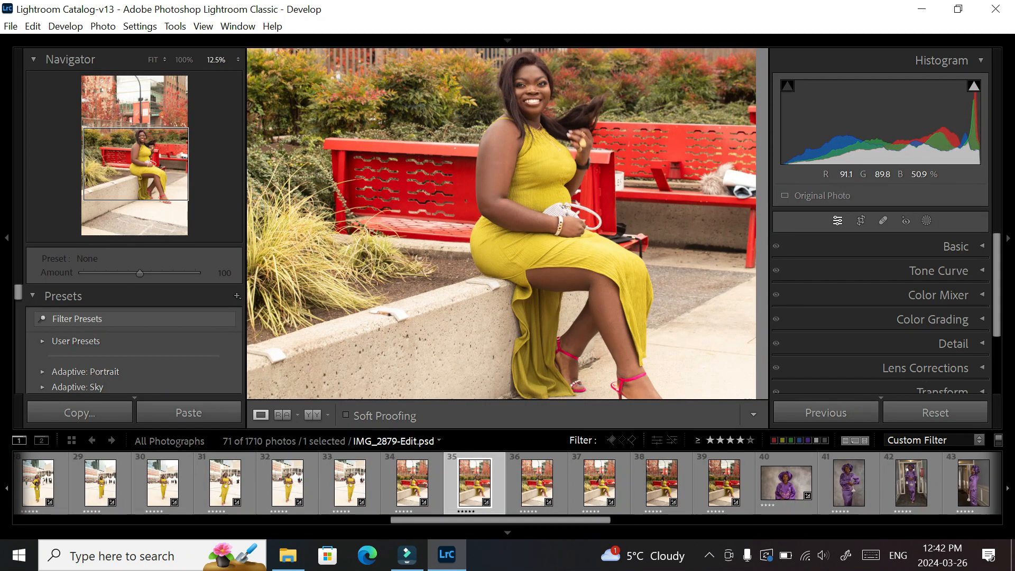
Step: Select the outdoor bench photo IMG_2882.CR3 and apply Lens Blur to it
click(724, 483)
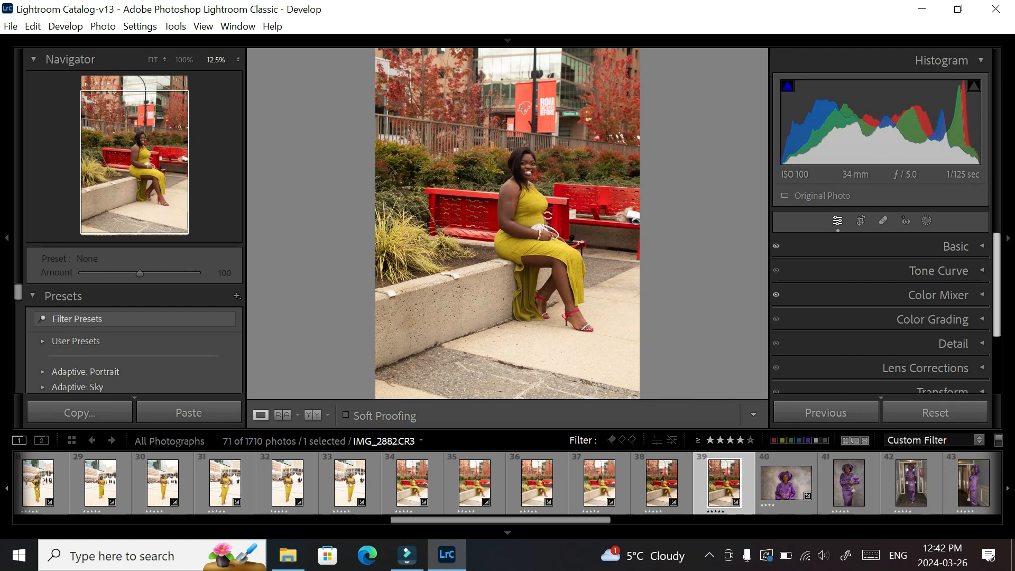
scroll(879, 313, down, 1)
scroll(880, 313, down, 3)
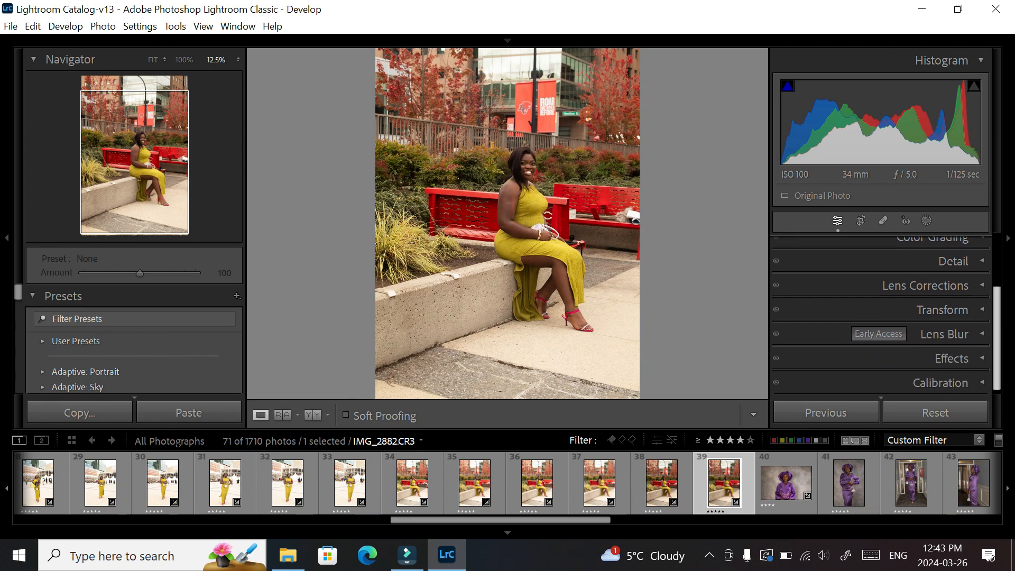
click(944, 329)
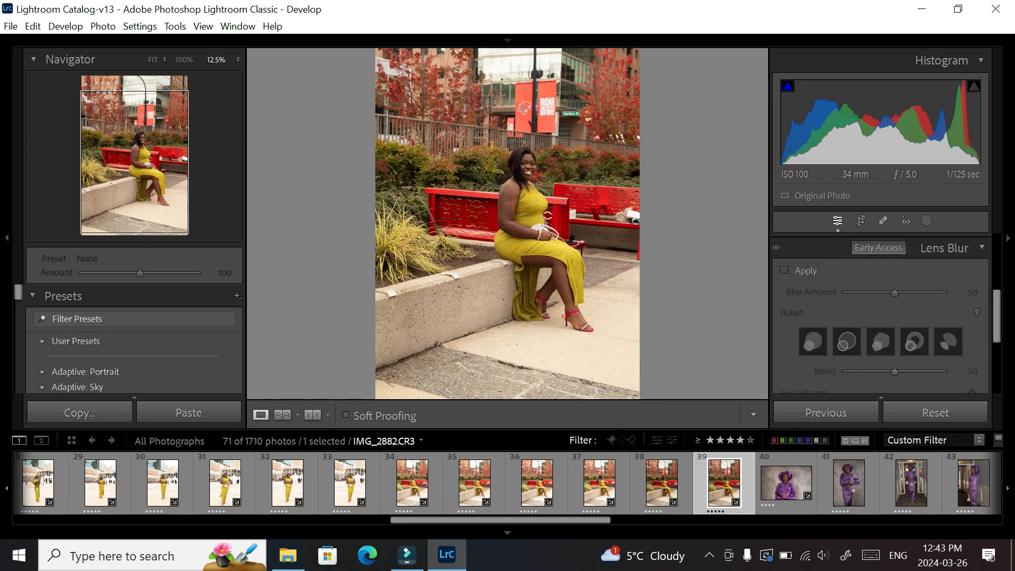
click(784, 270)
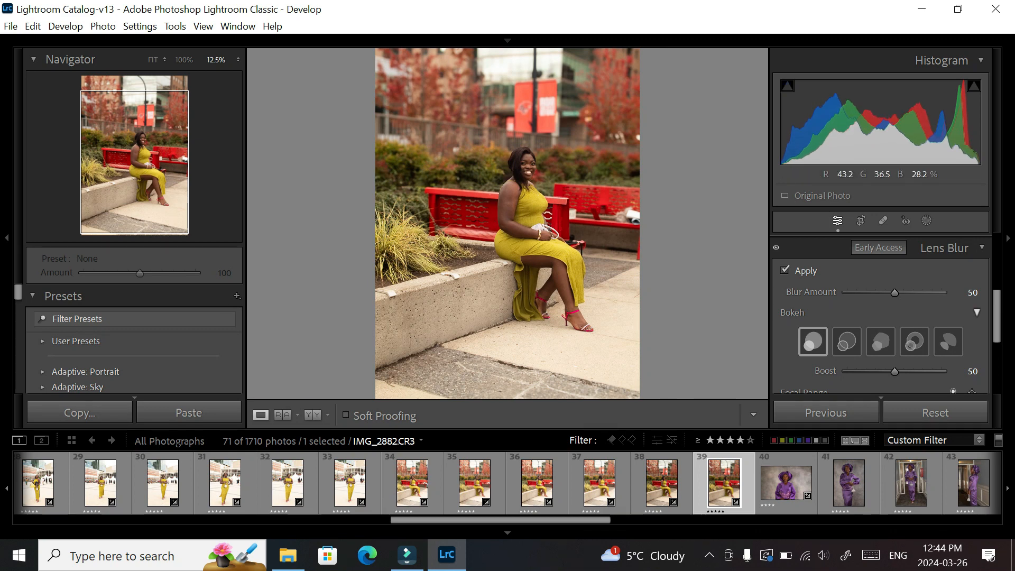
Step: Compare the bench photo before and after, examining the blur around the woman's hair, the dress, the bench and the grasses
key(y)
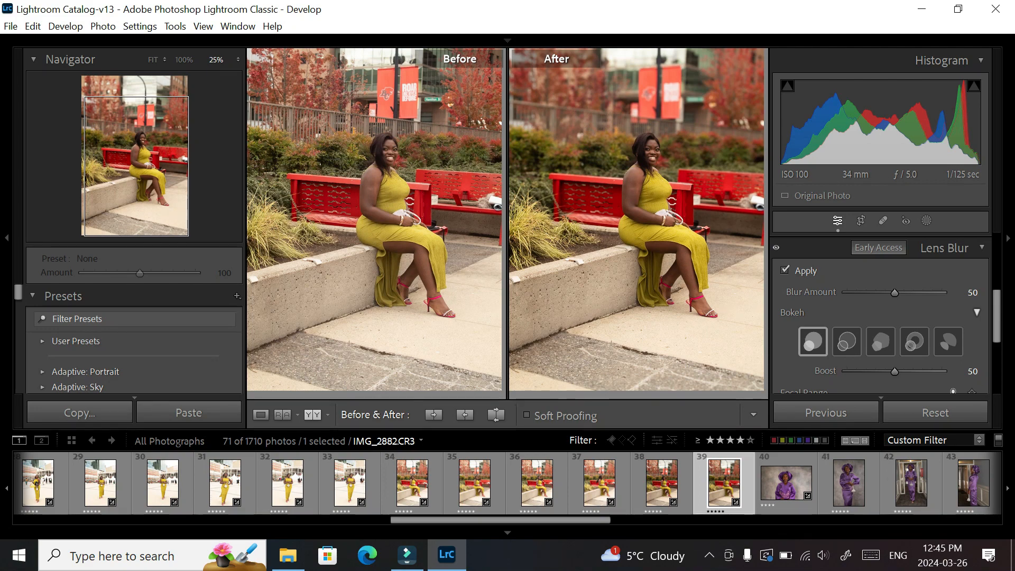
key(ctrl+equal)
key(ctrl+equal)
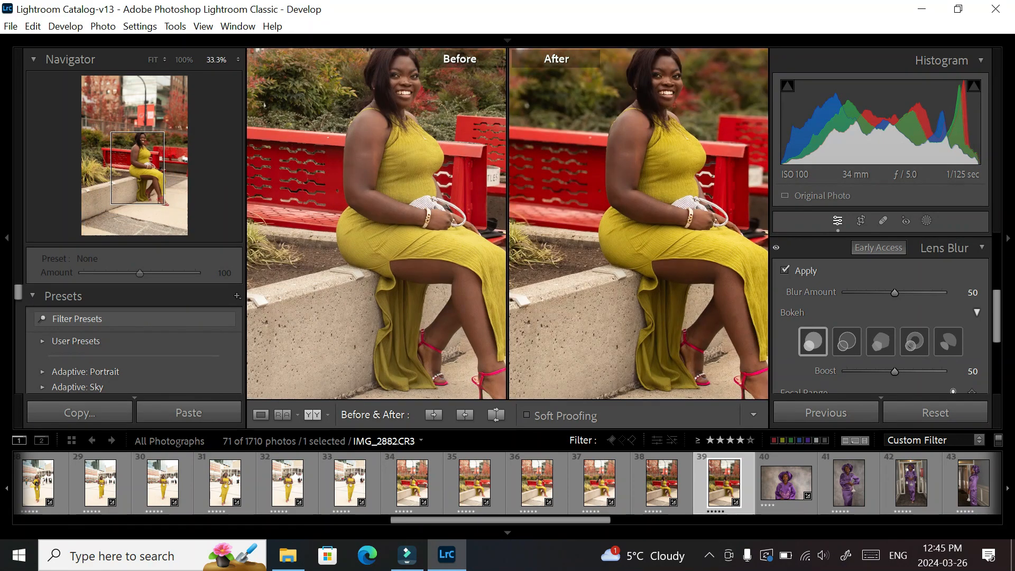
key(ctrl+equal)
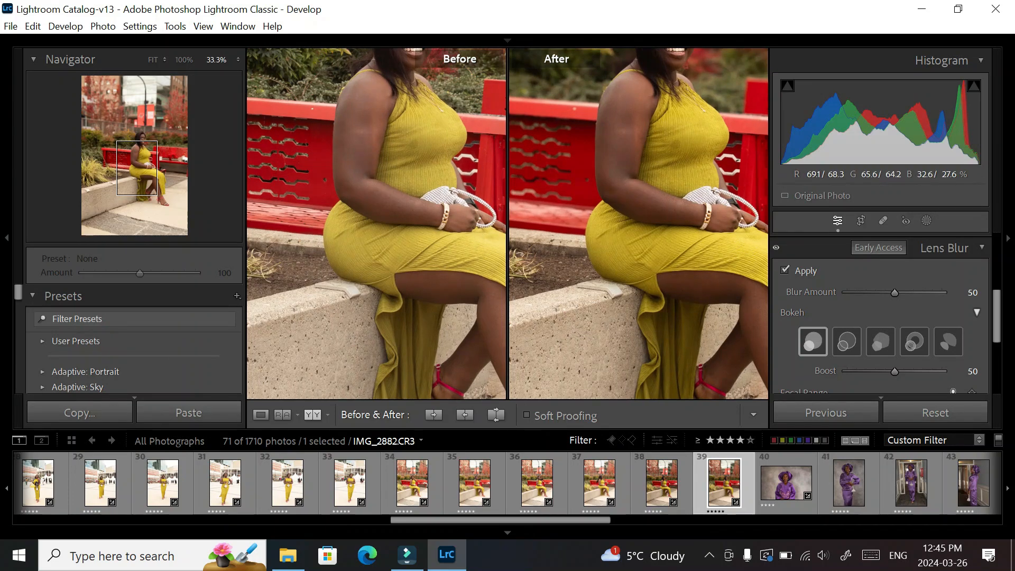
drag(676, 164, 648, 326)
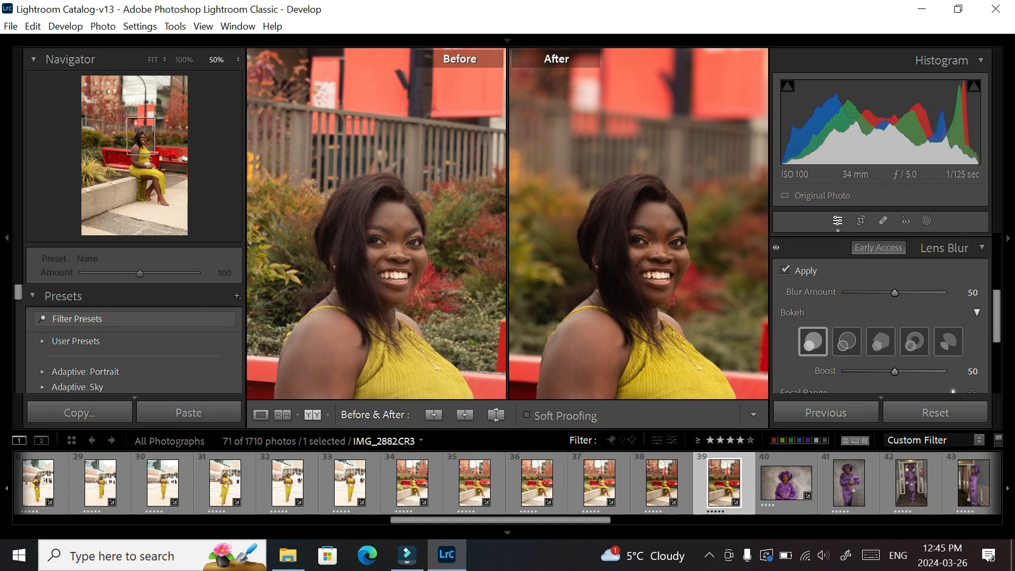
key(ctrl+equal)
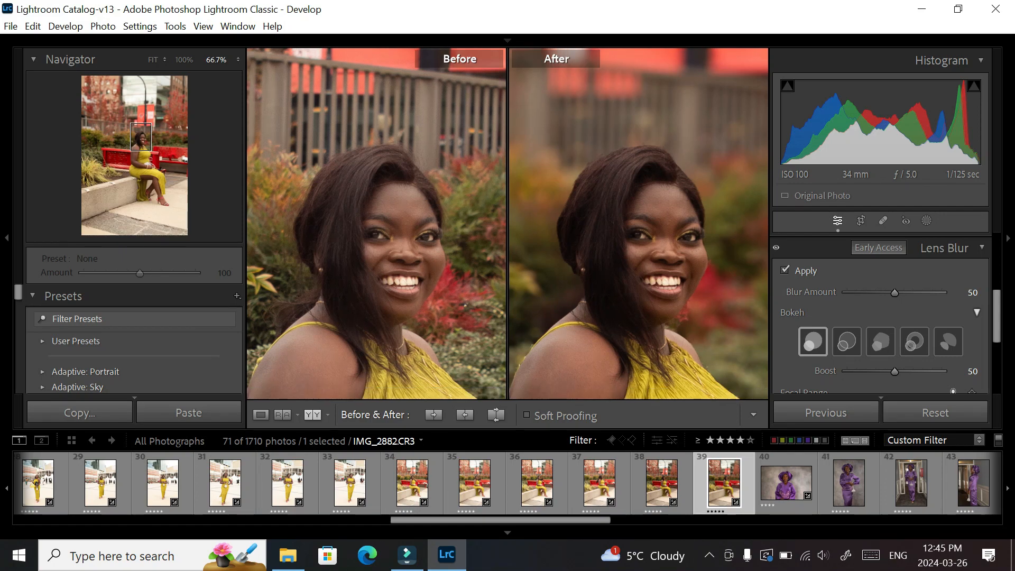
drag(142, 137, 163, 172)
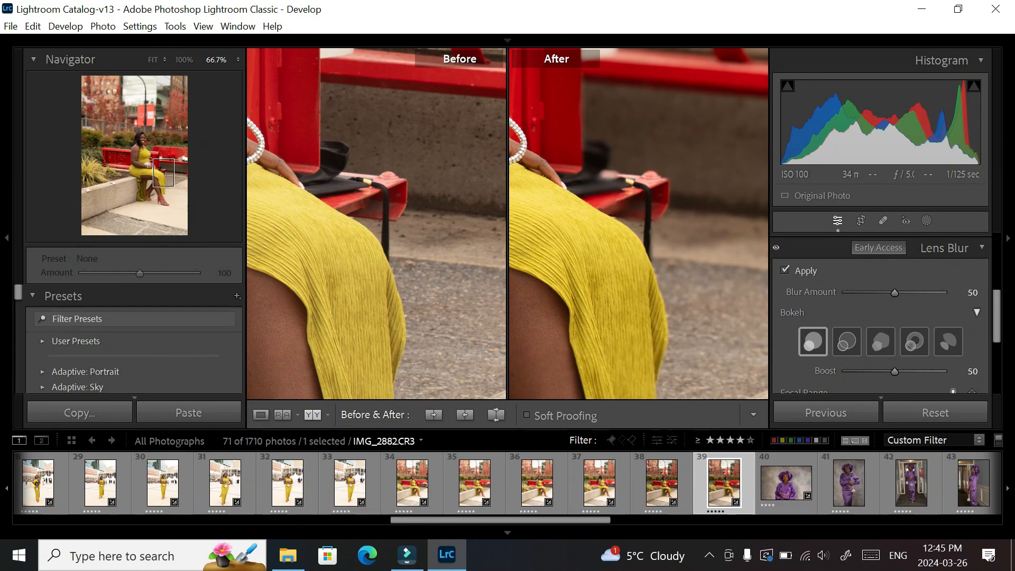
click(338, 248)
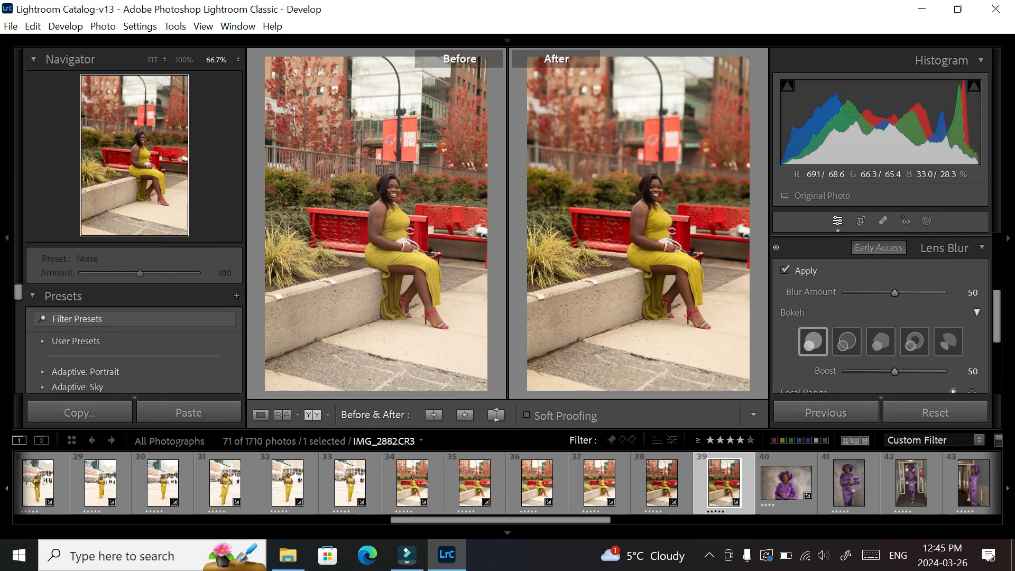
click(679, 249)
click(96, 179)
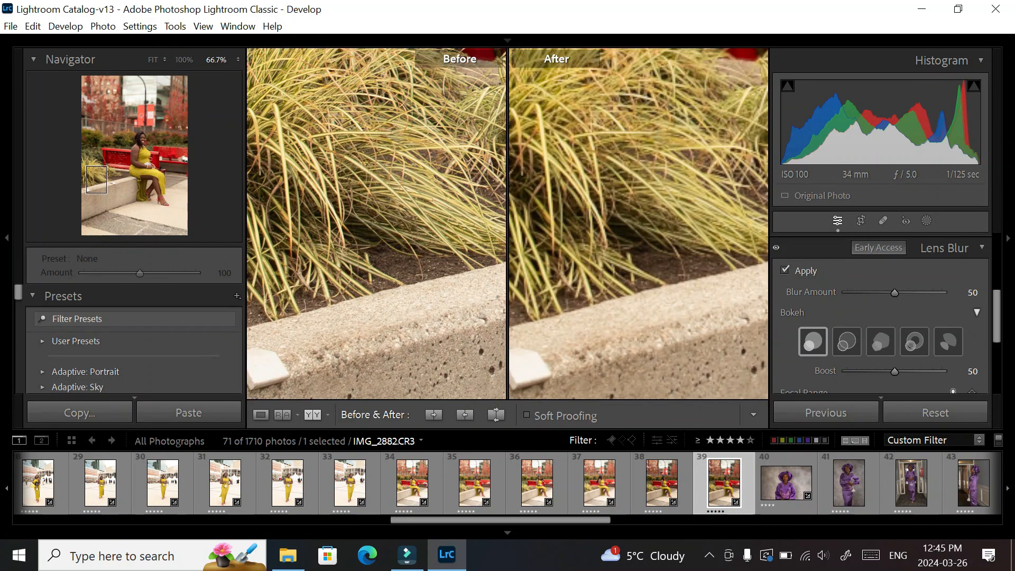
click(339, 212)
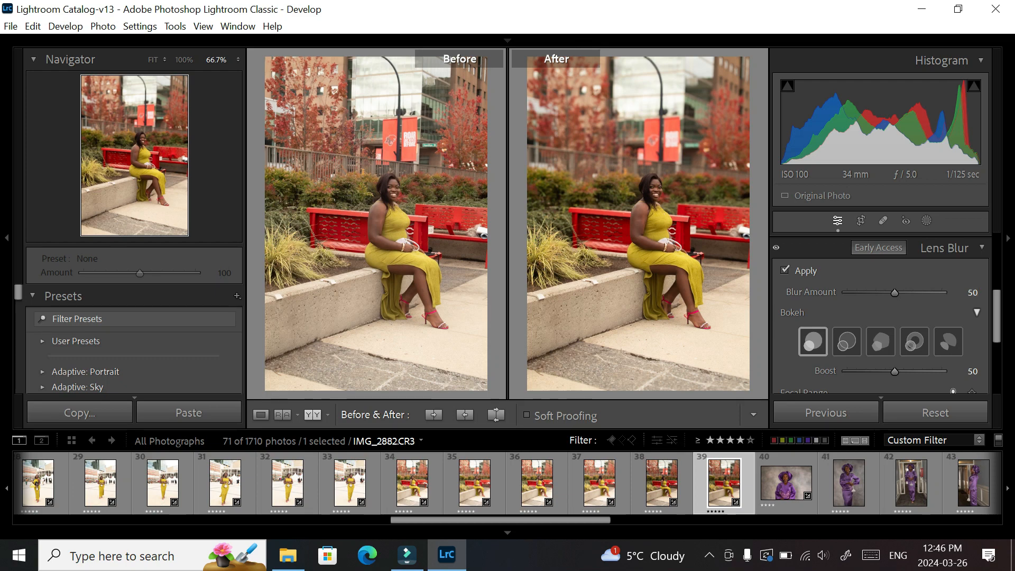
click(546, 275)
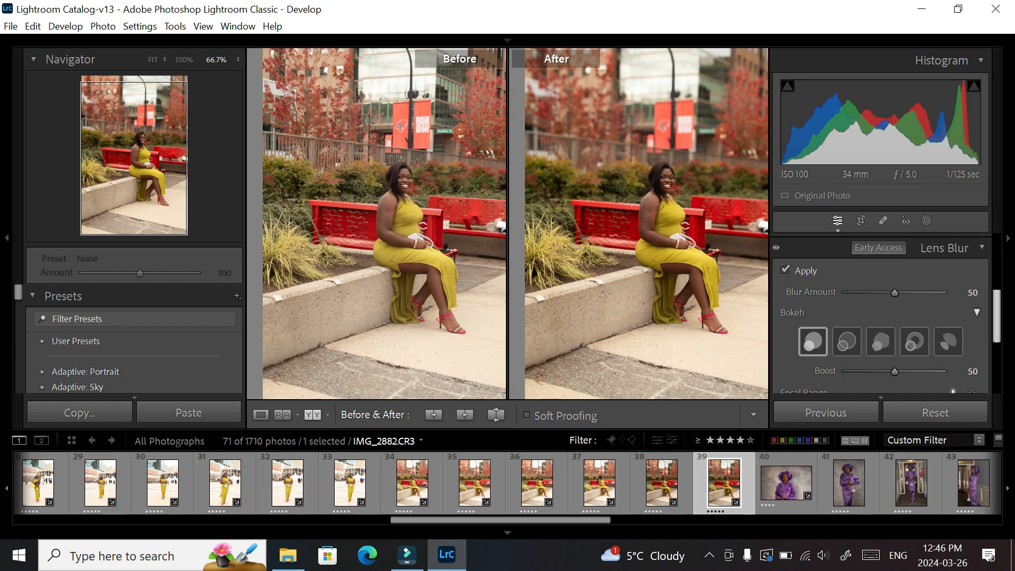
Step: Switch the Lens Blur bokeh to the second style with the bench and shrubs in close view
scroll(880, 317, down, 3)
click(570, 197)
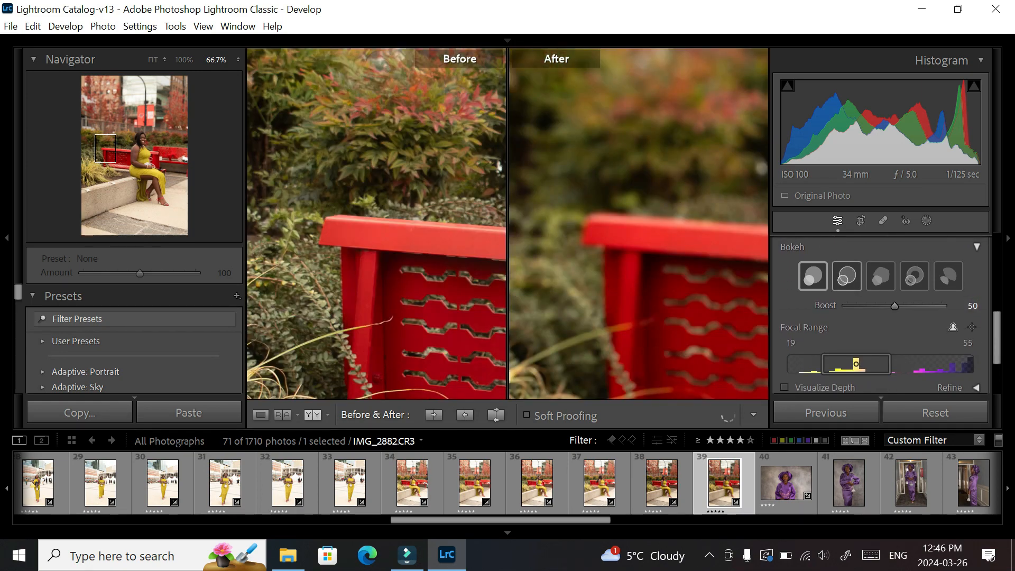
click(846, 275)
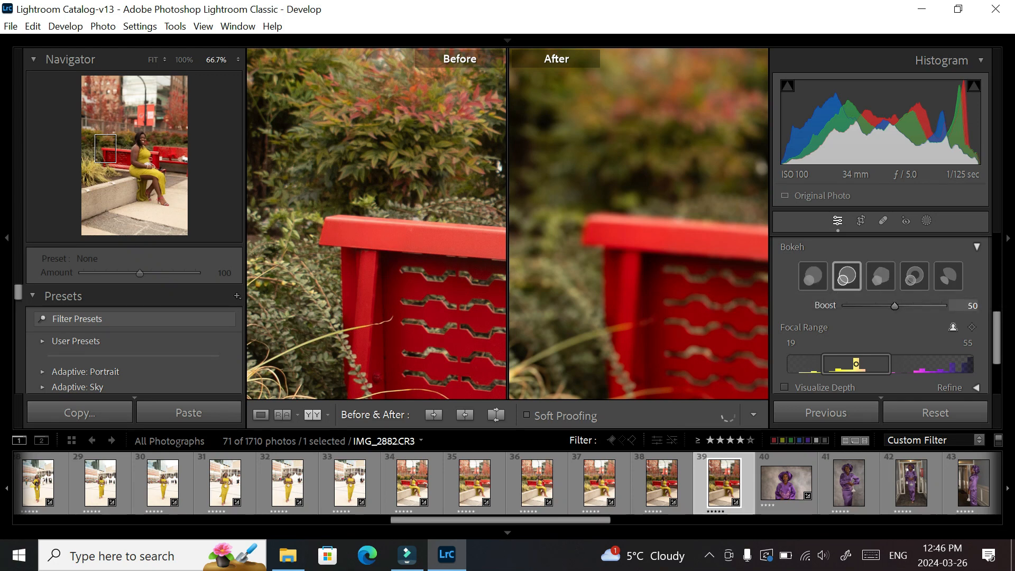
Step: Set the Lens Blur bokeh Boost to 60 for the bench photo
drag(894, 306, 907, 306)
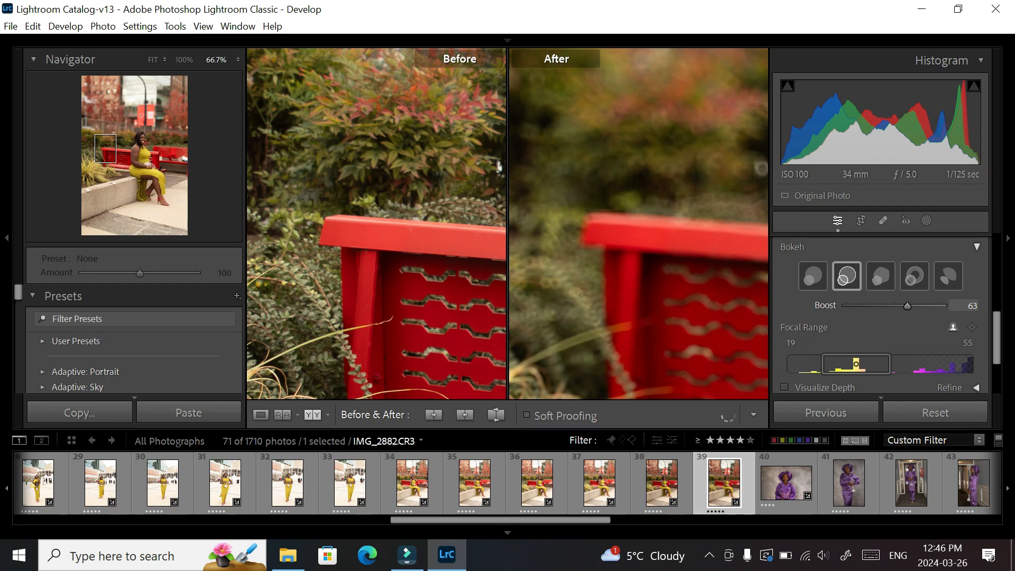
drag(907, 306, 904, 306)
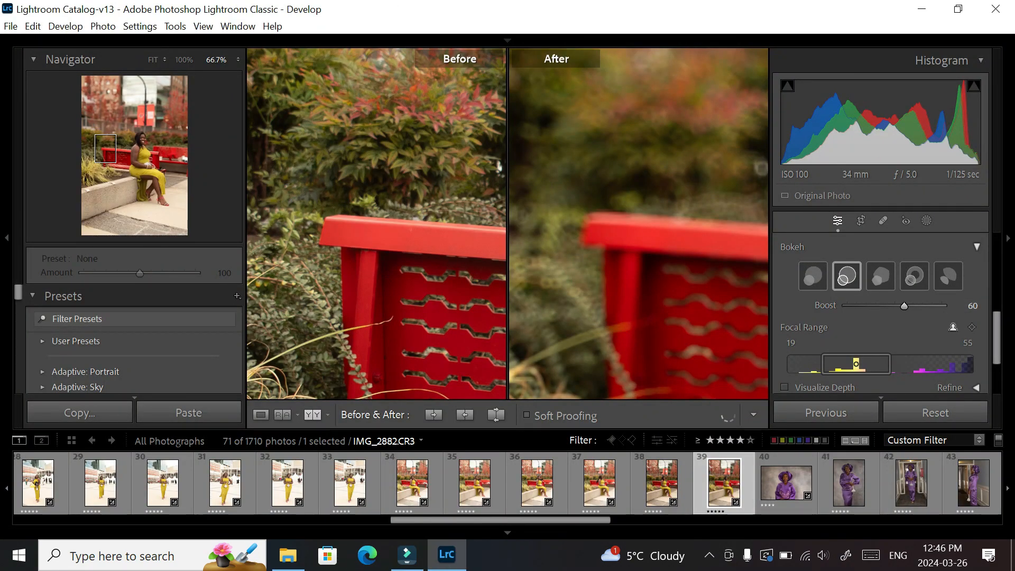
Step: Compare the bench photo before and after, examining the blur around the shrubs, grasses and red bench, and around the seated woman up close
drag(618, 249, 677, 205)
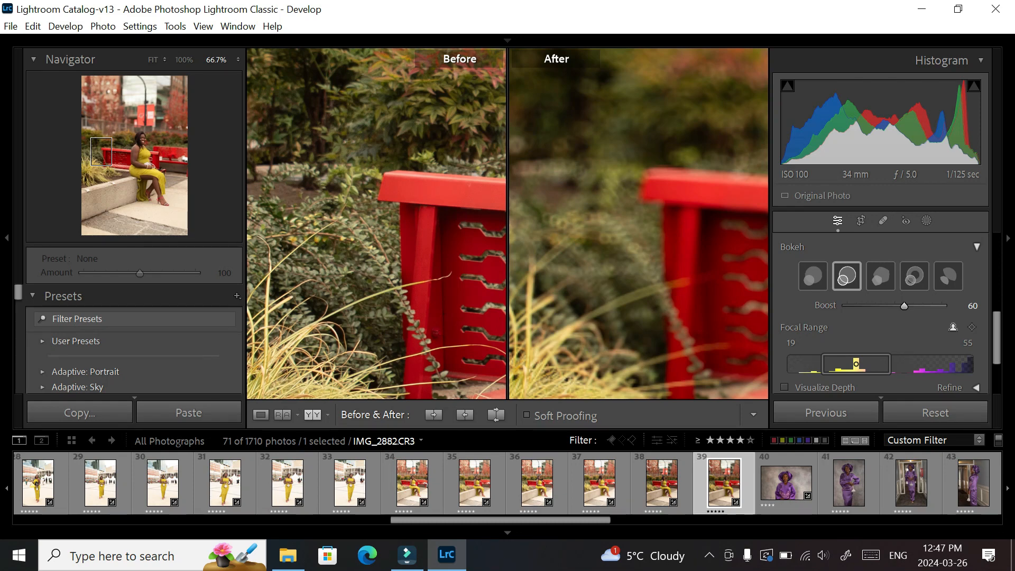
key(ctrl+minus)
key(ctrl+minus)
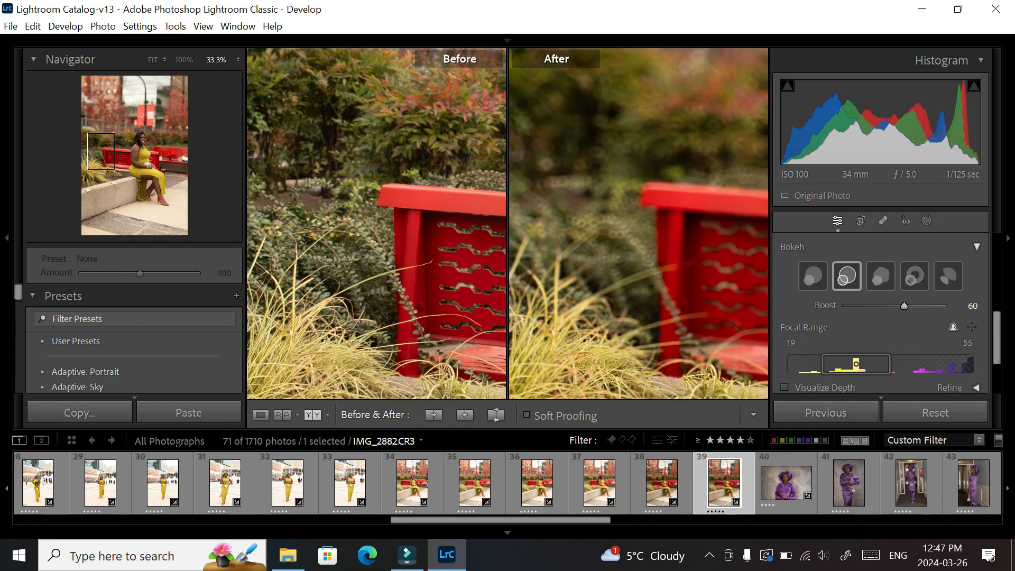
key(ctrl+minus)
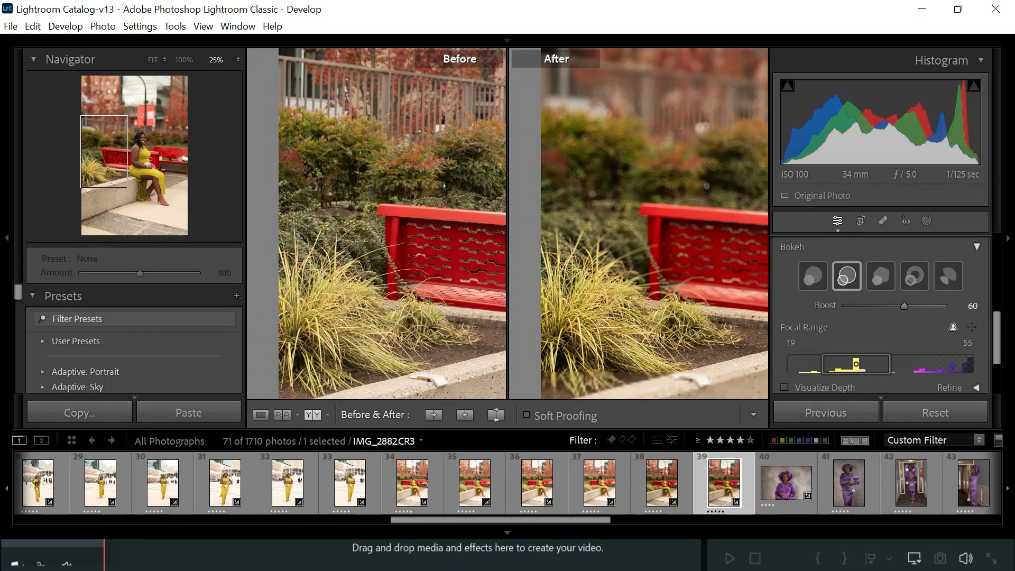
drag(703, 233, 483, 228)
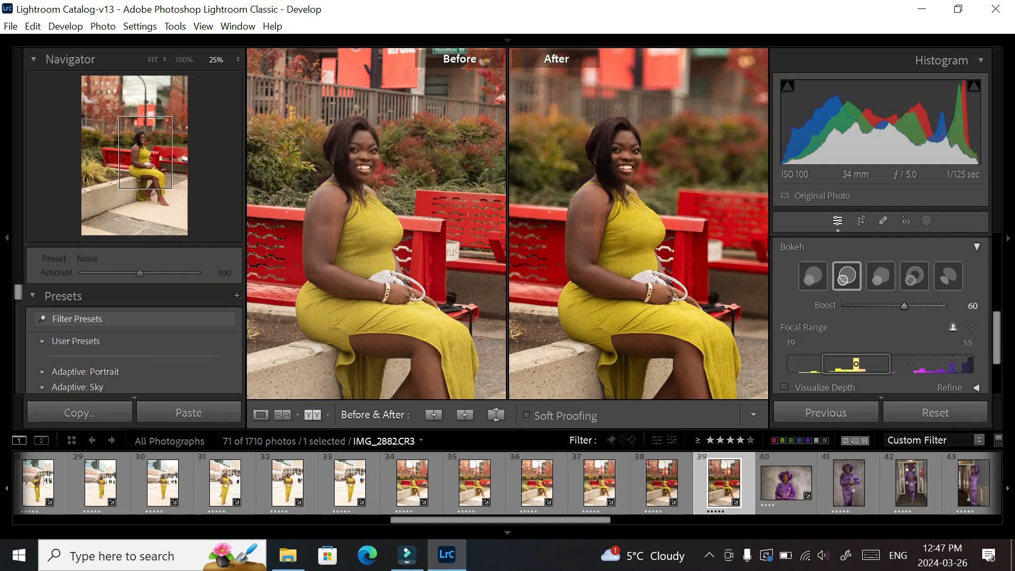
key(ctrl+equal)
scroll(880, 317, up, 1)
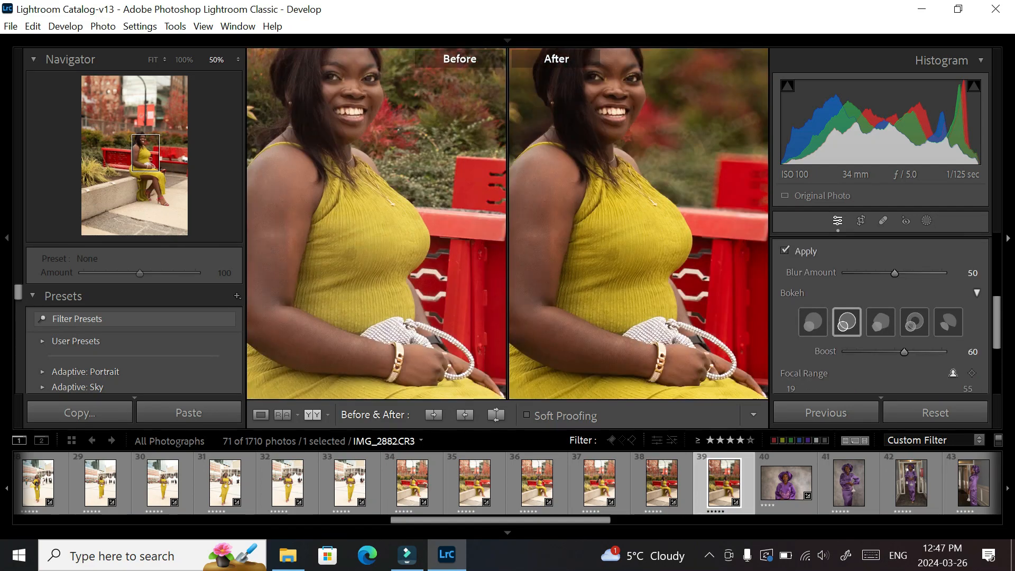